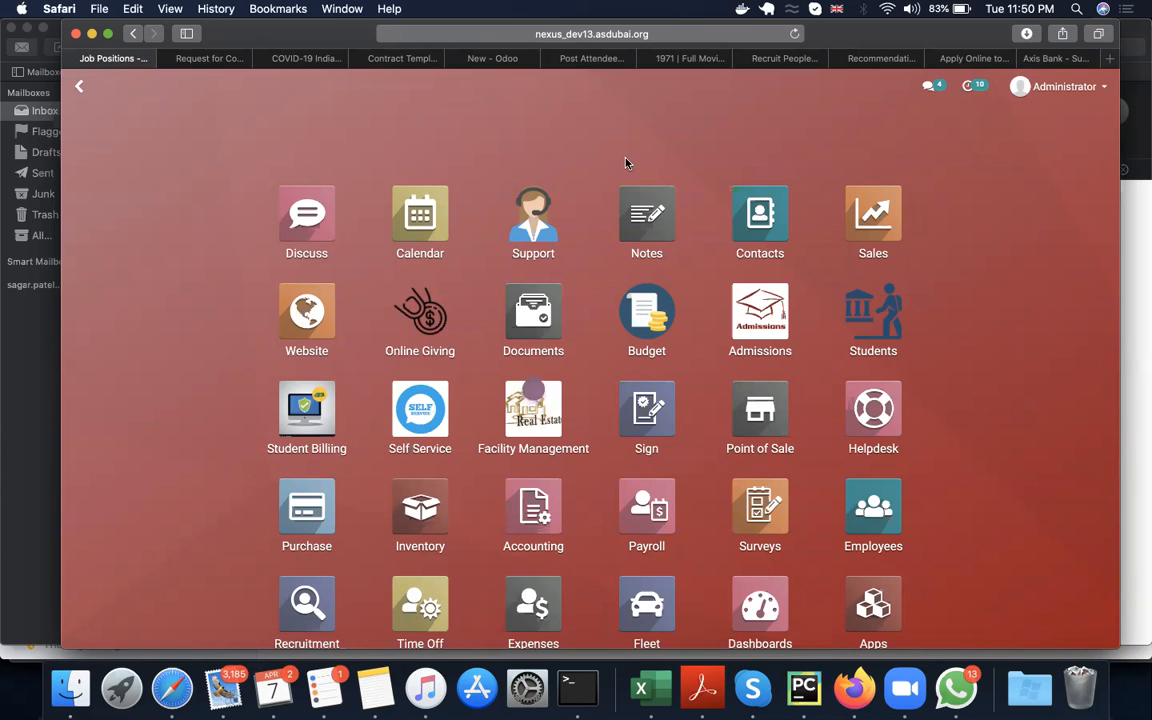
Step: Find and open the Recruitment app, and go to its configured job positions
{"action": "type", "text": "recu"}
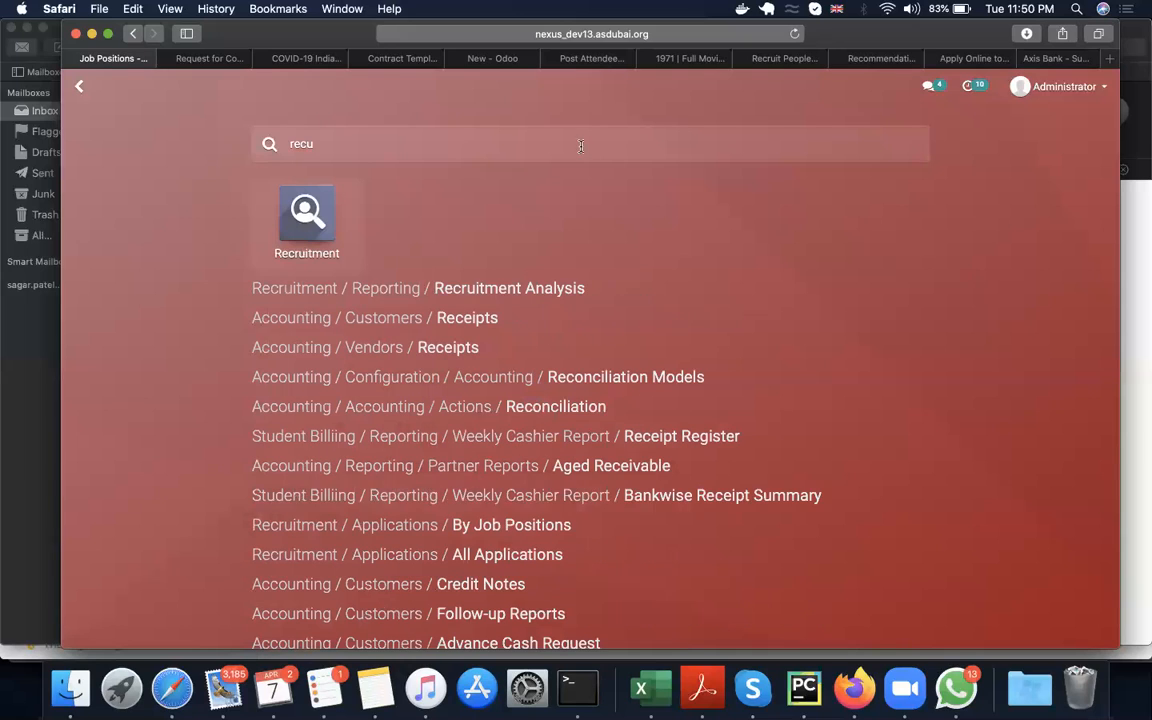
{"action": "left_click", "coordinate": [306, 210]}
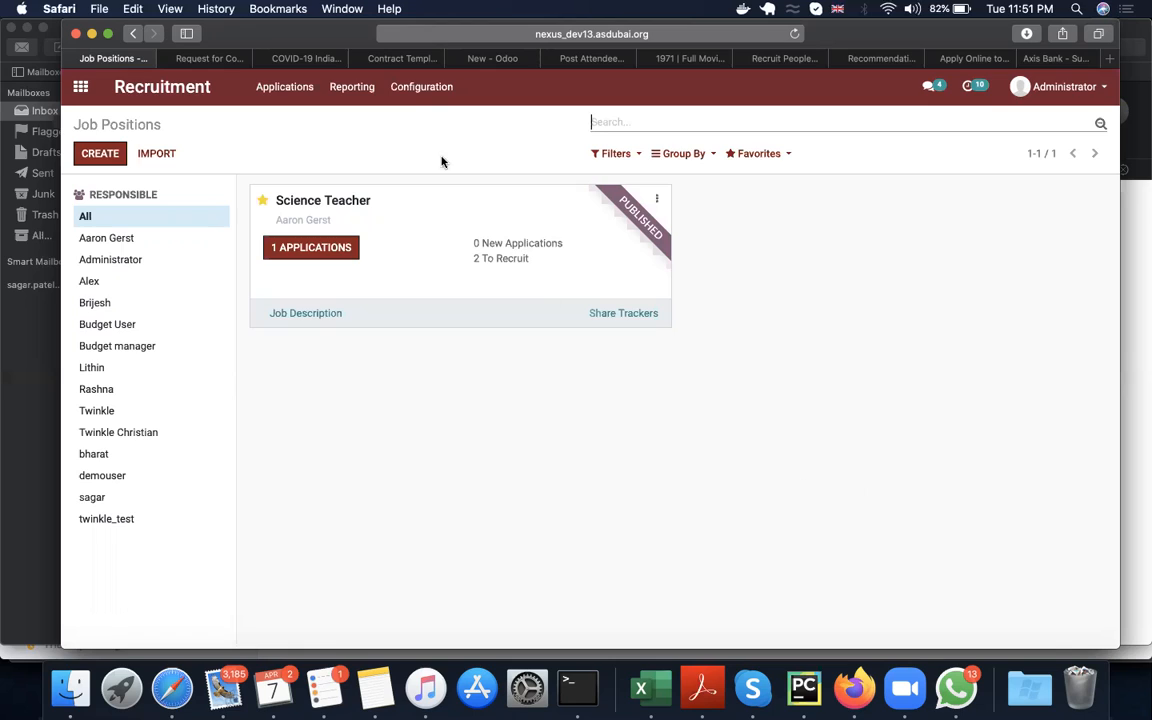
{"action": "left_click", "coordinate": [425, 102]}
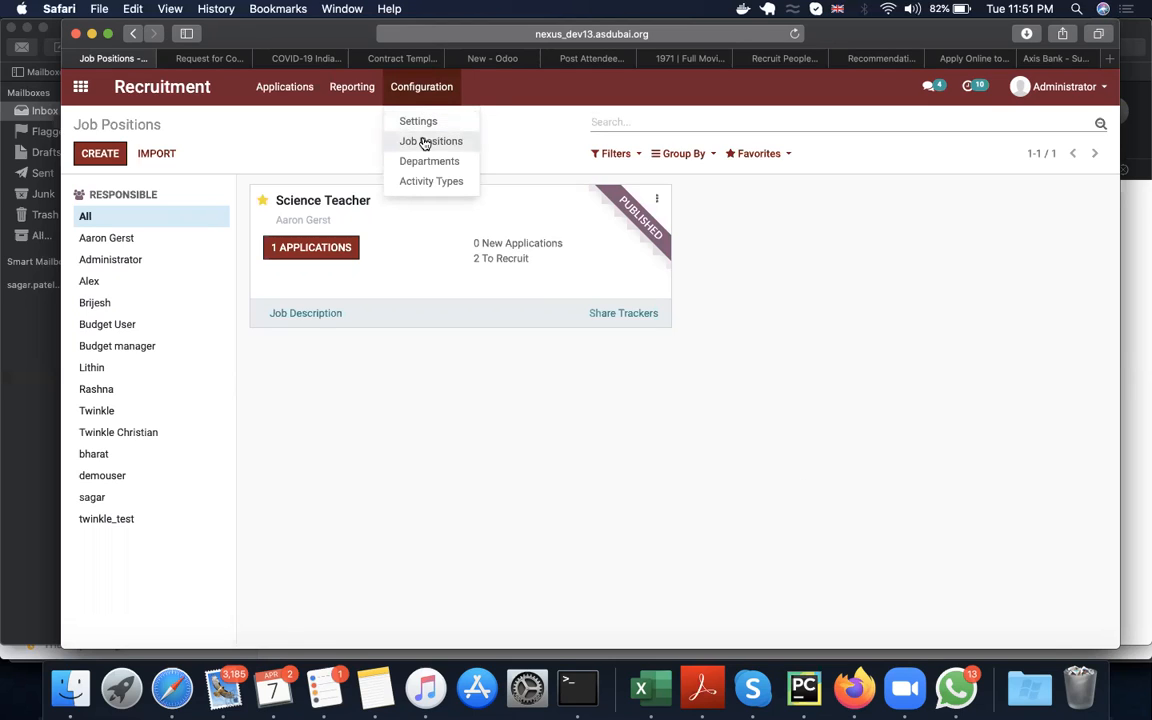
{"action": "left_click", "coordinate": [424, 140]}
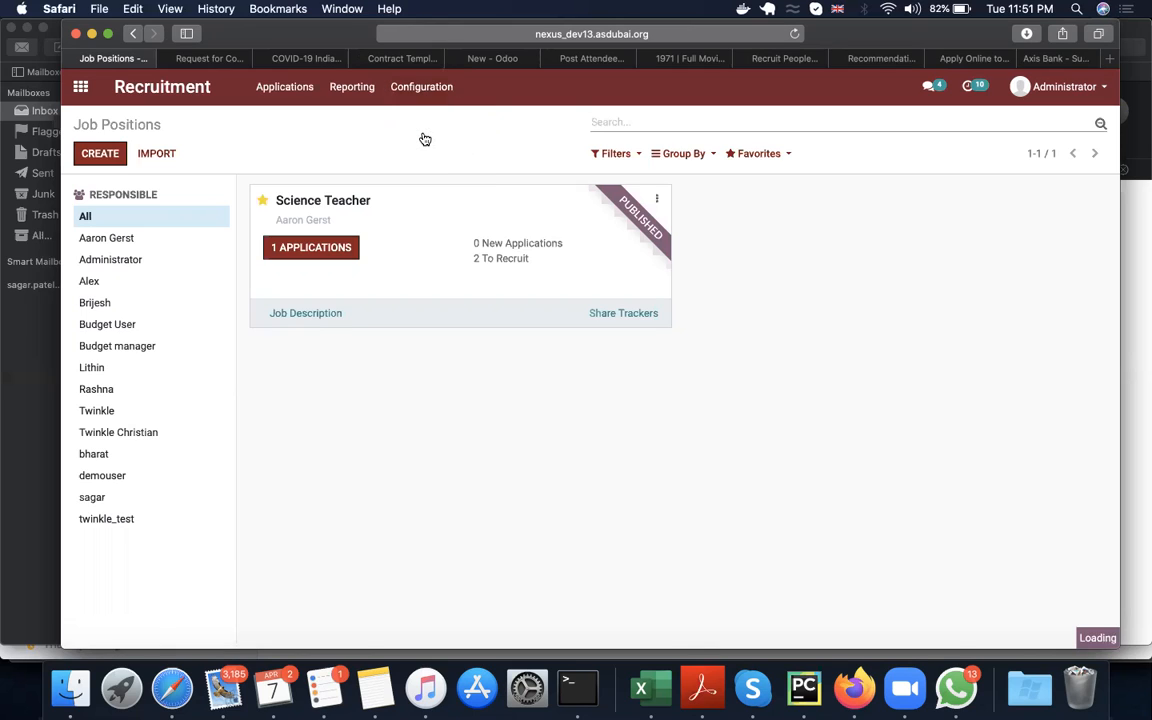
Step: Create a new job position named "Maths Teacher"
{"action": "left_click", "coordinate": [110, 160]}
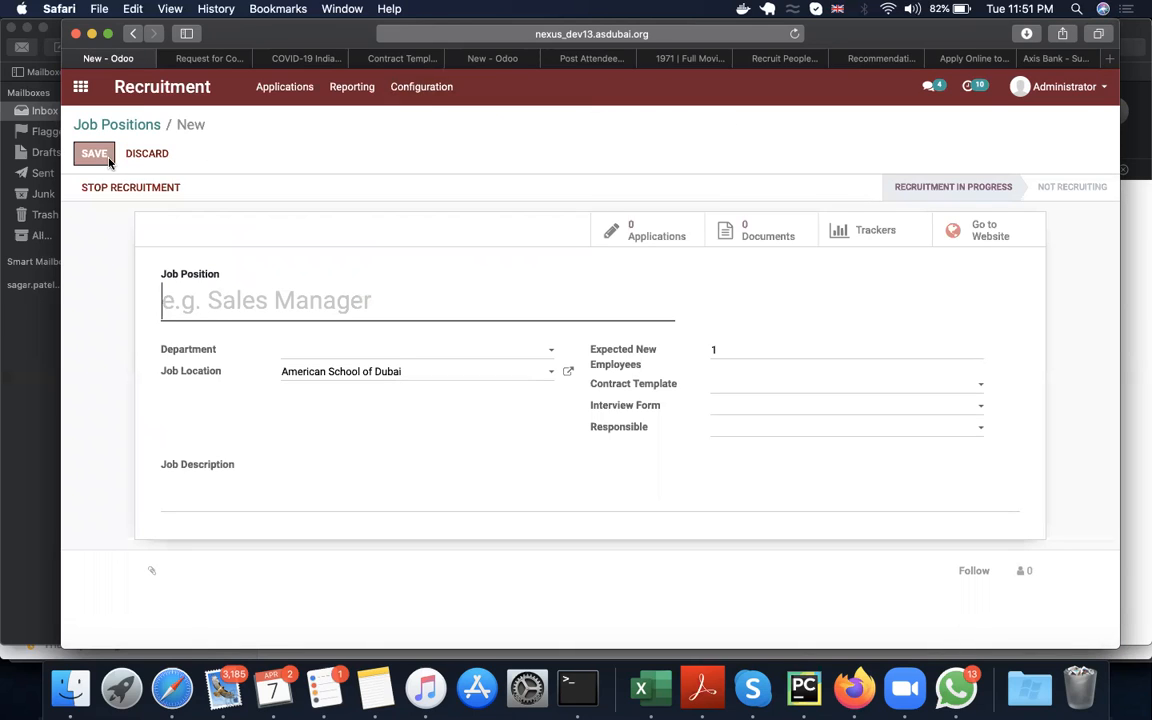
{"action": "type", "text": "MAth"}
{"action": "key", "text": "BackSpace"}
{"action": "key", "text": "BackSpace"}
{"action": "key", "text": "BackSpace"}
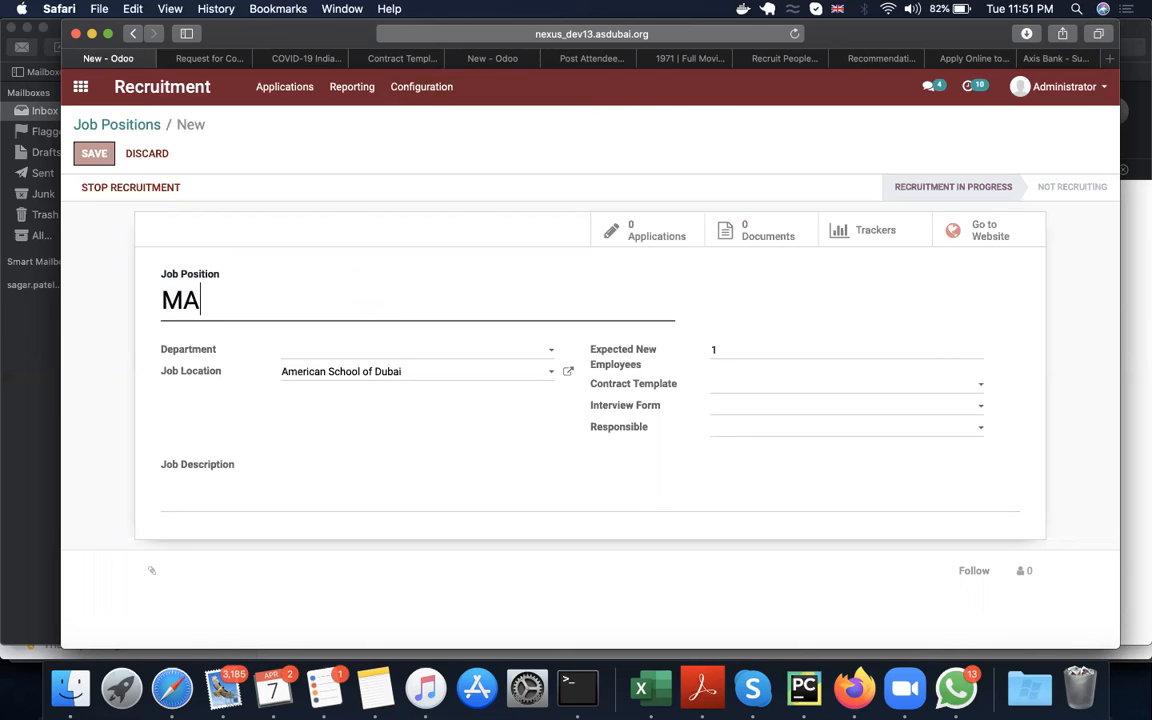
{"action": "type", "text": "aths Teacher"}
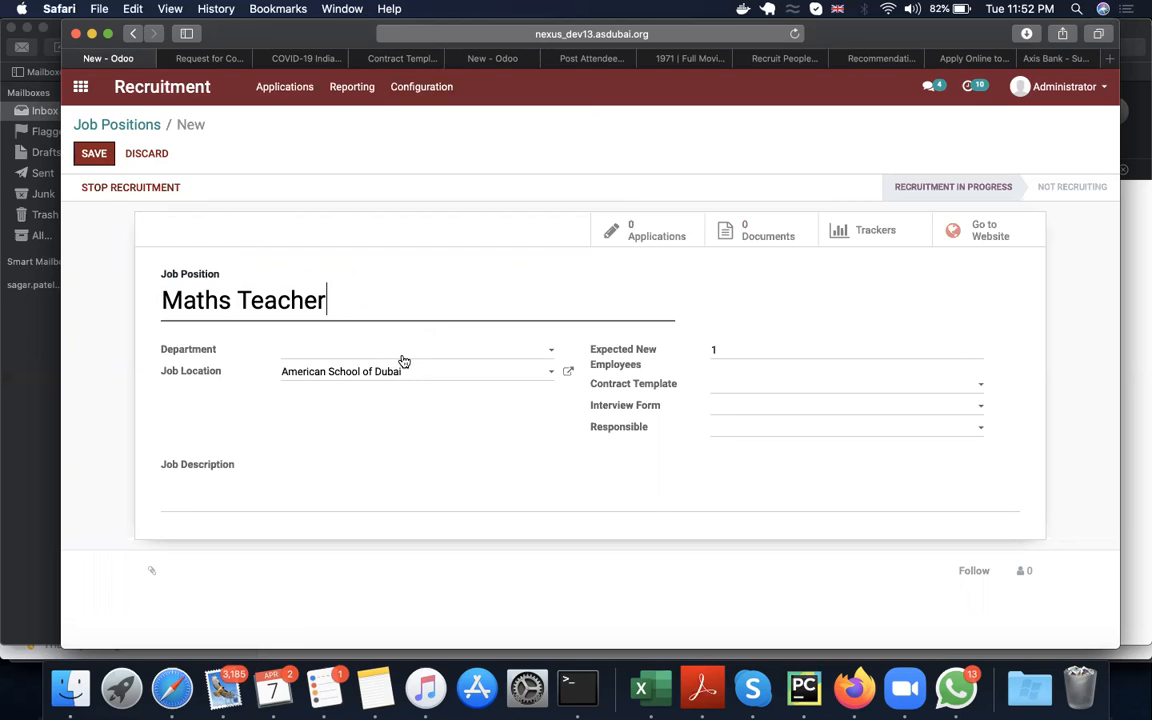
Step: Set the position's interview form to Request for Confidential Professional Reference and its responsible to Administrator
{"action": "double_click", "coordinate": [728, 352]}
{"action": "left_click", "coordinate": [750, 414]}
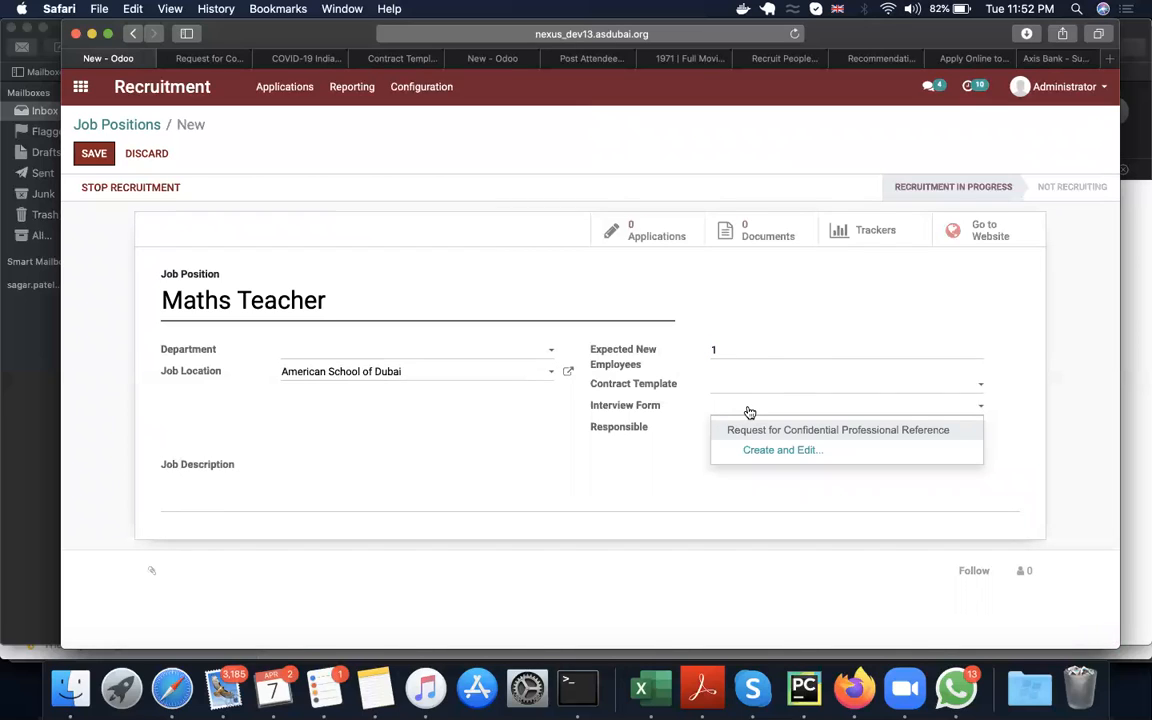
{"action": "left_click", "coordinate": [796, 431]}
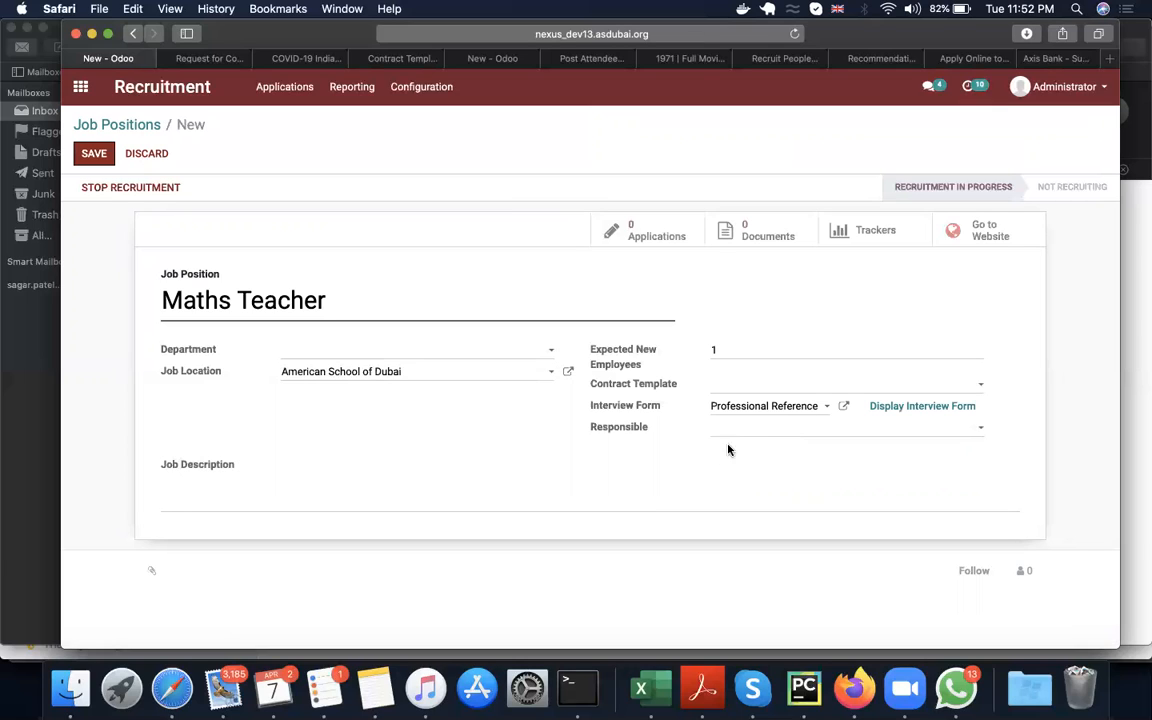
{"action": "left_click", "coordinate": [763, 440]}
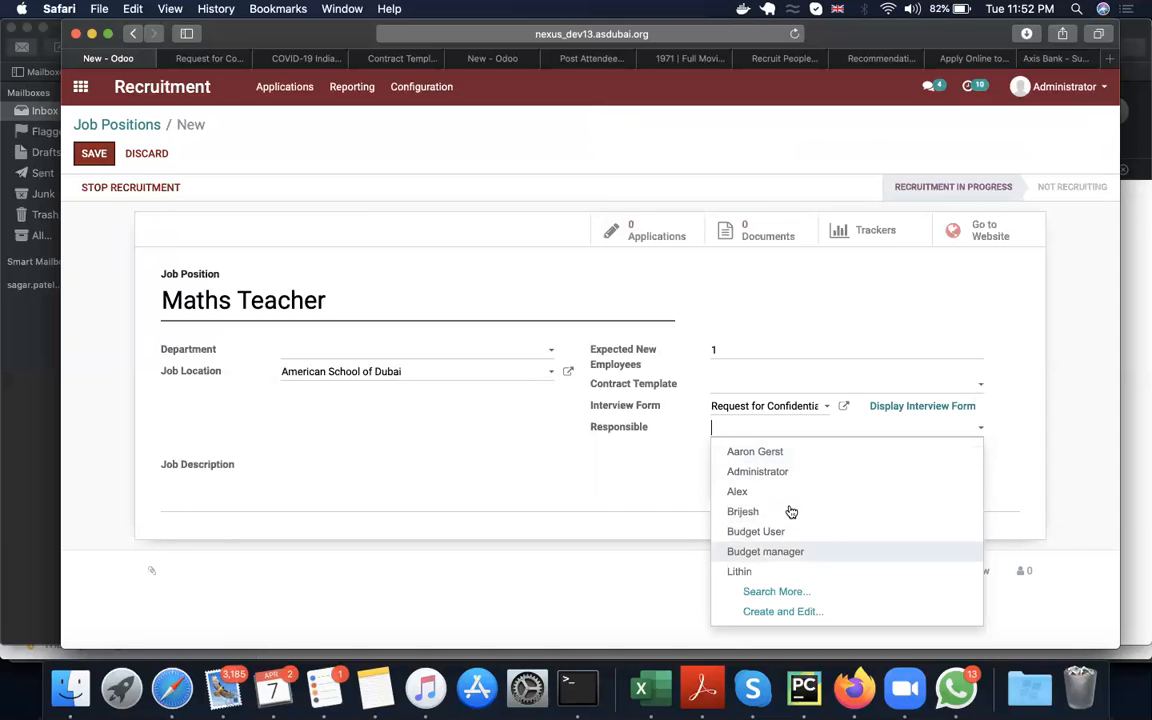
{"action": "left_click", "coordinate": [796, 473]}
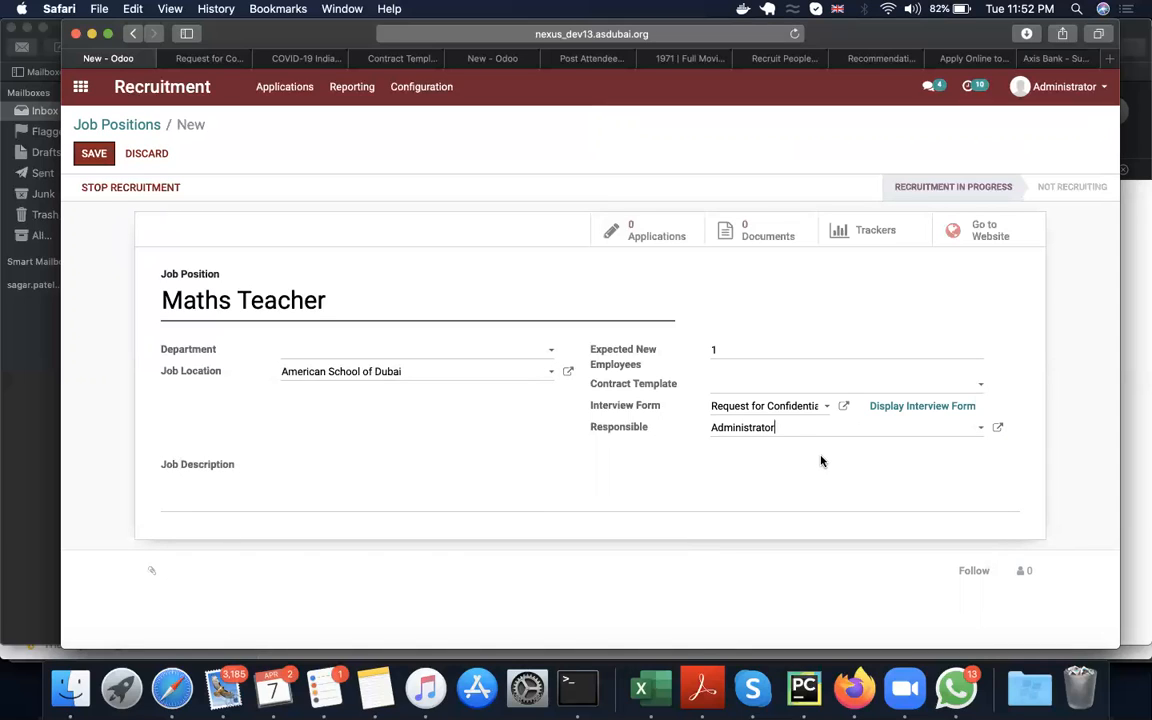
Step: Add the line "Roles and responsibilities" to the job description, preceded by a few blank lines
{"action": "left_click", "coordinate": [456, 481]}
{"action": "key", "text": "Return"}
{"action": "key", "text": "Return"}
{"action": "key", "text": "Return"}
{"action": "key", "text": "Return"}
{"action": "type", "text": "Roles and responsibilities"}
{"action": "key", "text": "Return"}
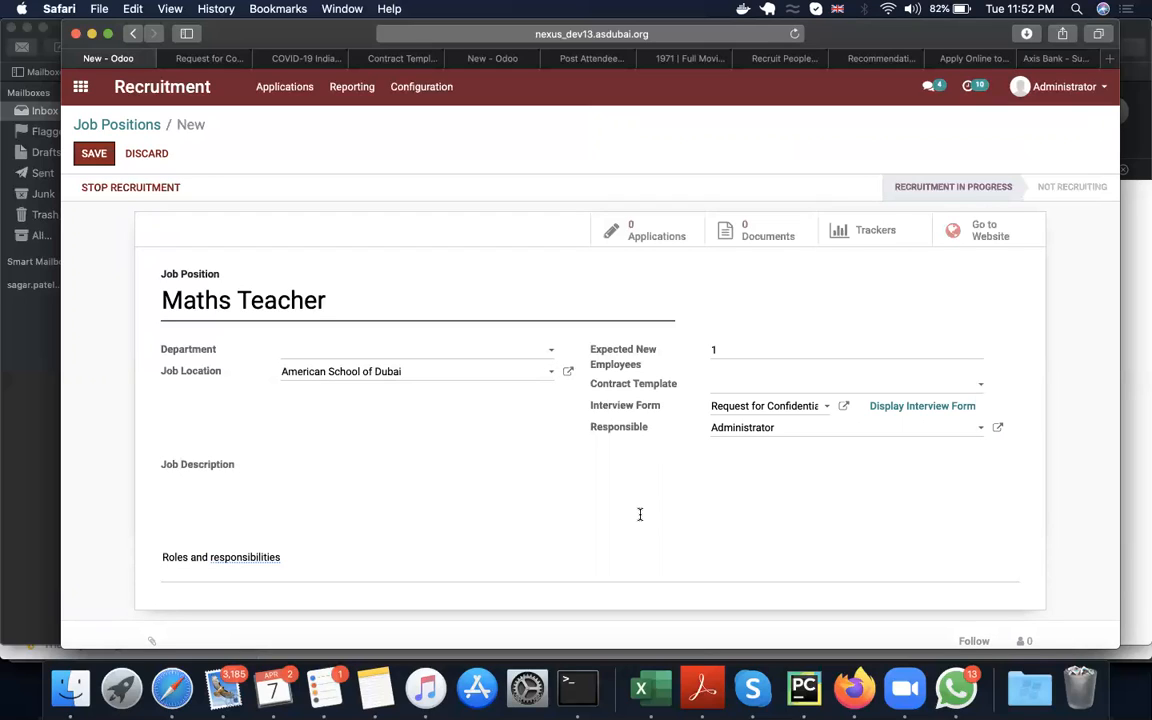
Step: Add the filler lines "ffds", "f", "fs" and "df" under the roles heading and save the job position
{"action": "type", "text": "ffds"}
{"action": "key", "text": "Return"}
{"action": "type", "text": "f"}
{"action": "key", "text": "Return"}
{"action": "key", "text": "Return"}
{"action": "type", "text": "fs"}
{"action": "key", "text": "Return"}
{"action": "type", "text": "df"}
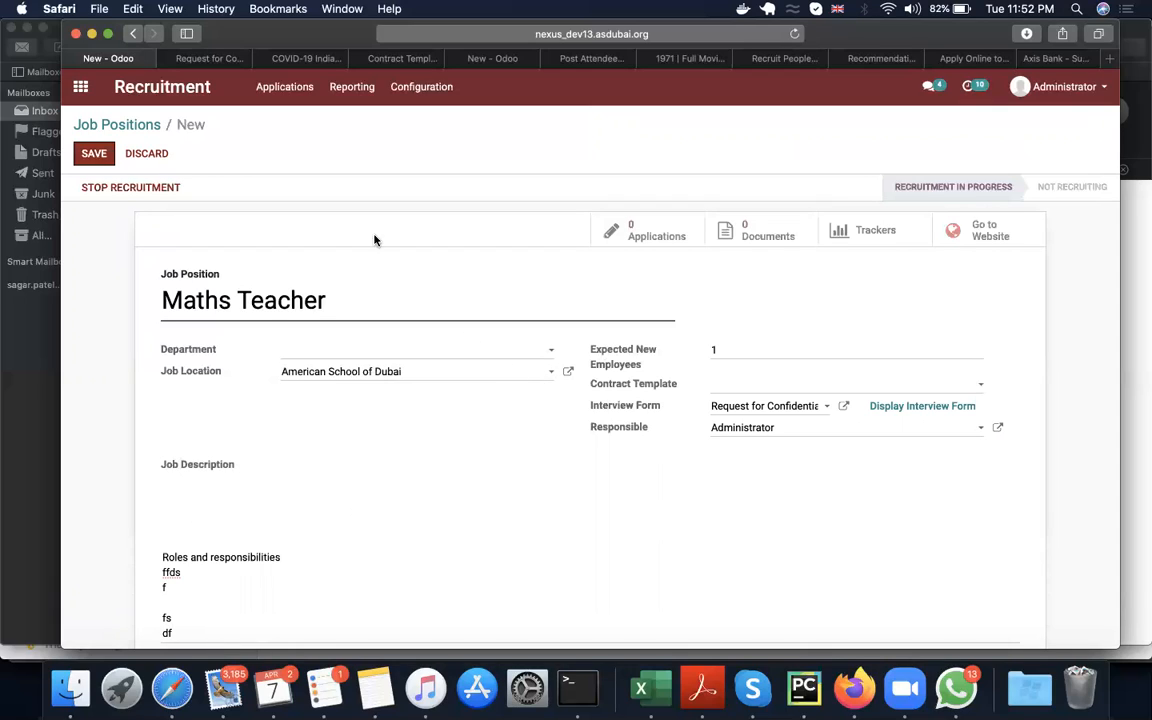
{"action": "left_click", "coordinate": [90, 154]}
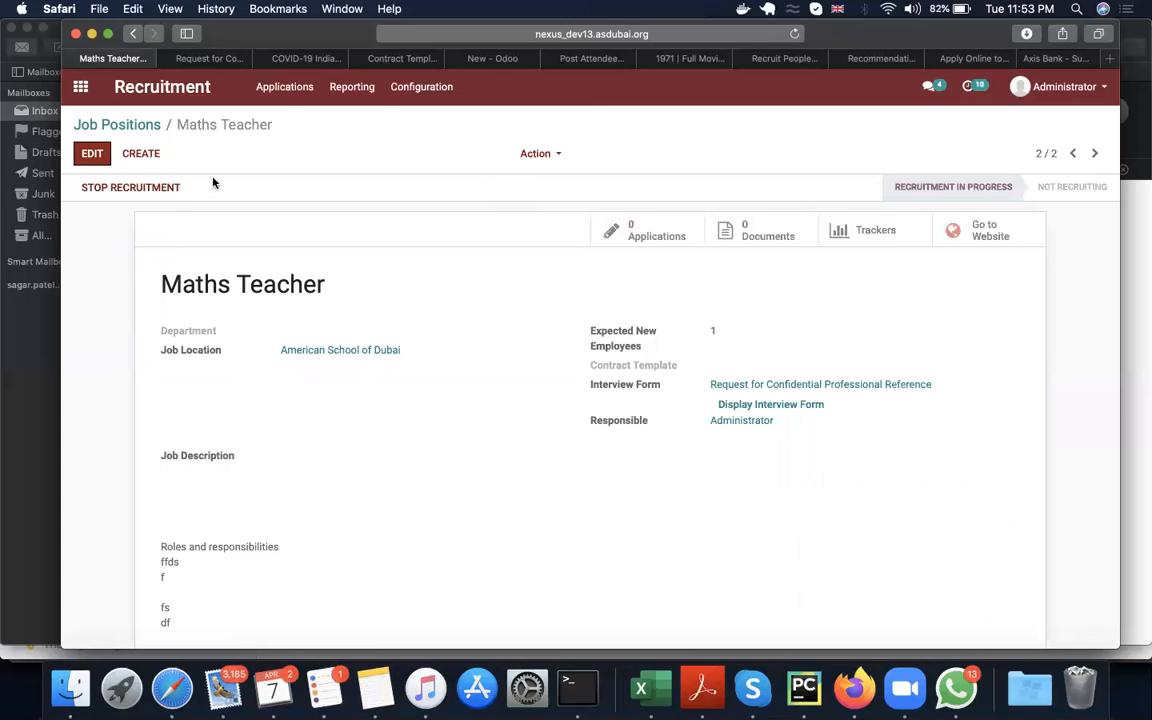
Step: Reopen the Maths Teacher position for editing from the positions overview, and go to its website page to review the content
{"action": "left_click", "coordinate": [197, 89]}
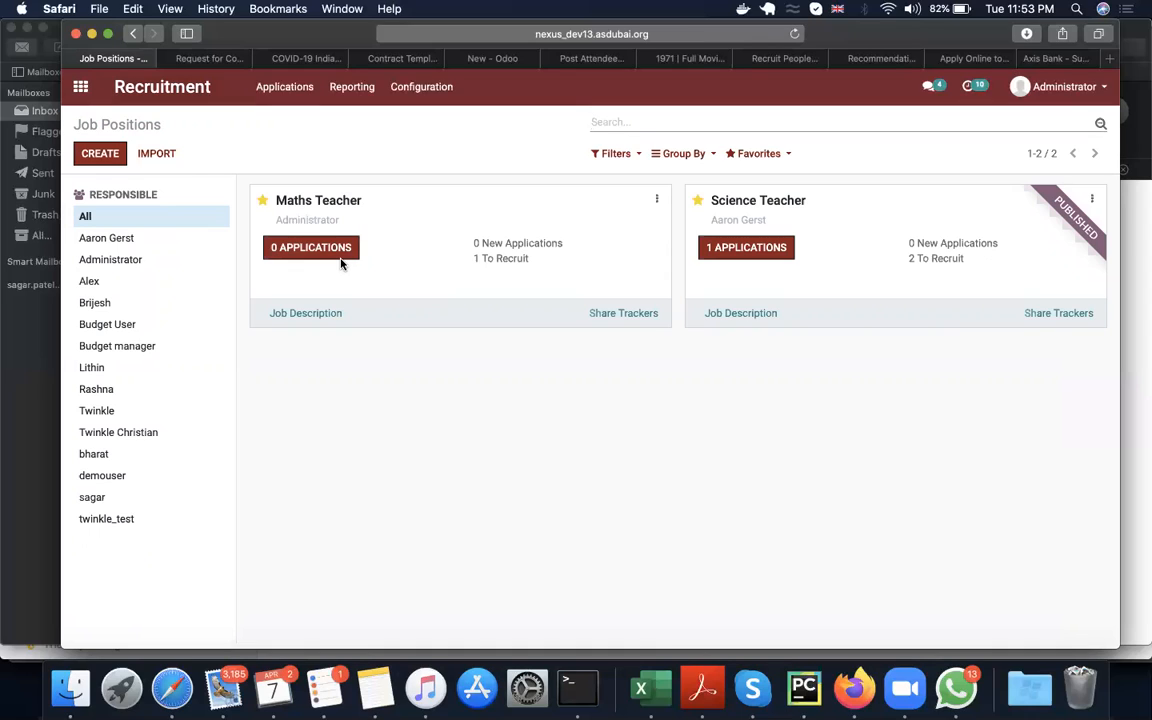
{"action": "left_click", "coordinate": [657, 199]}
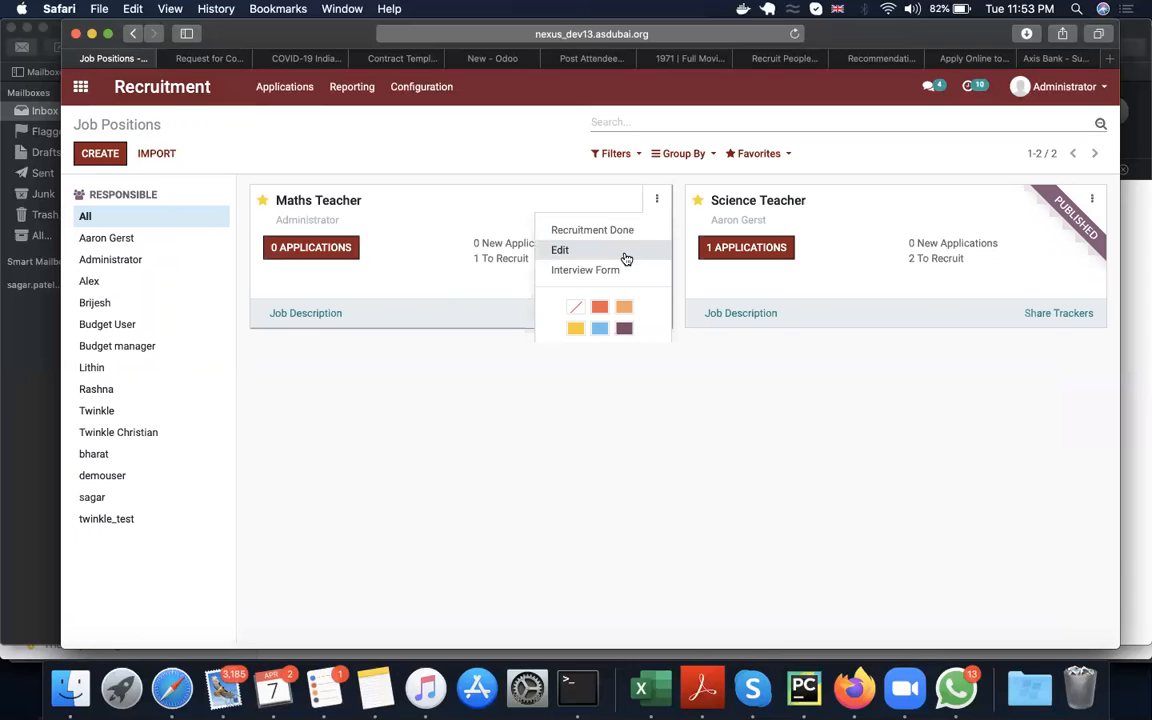
{"action": "left_click", "coordinate": [560, 250]}
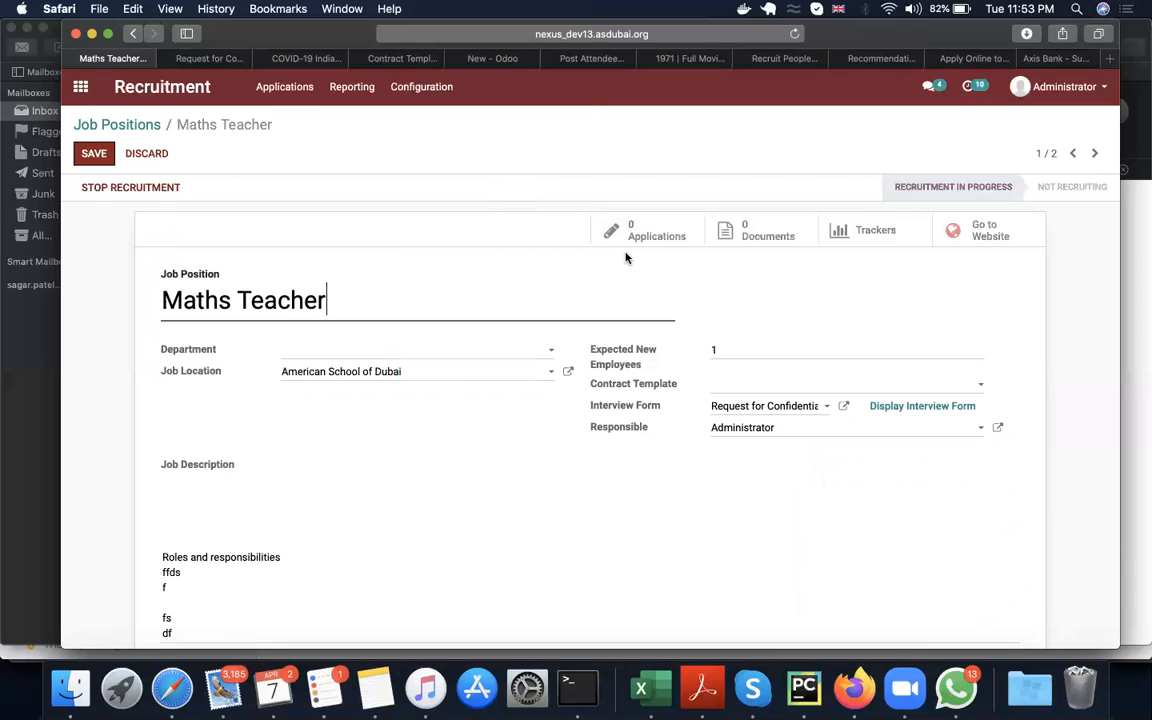
{"action": "left_click", "coordinate": [968, 234]}
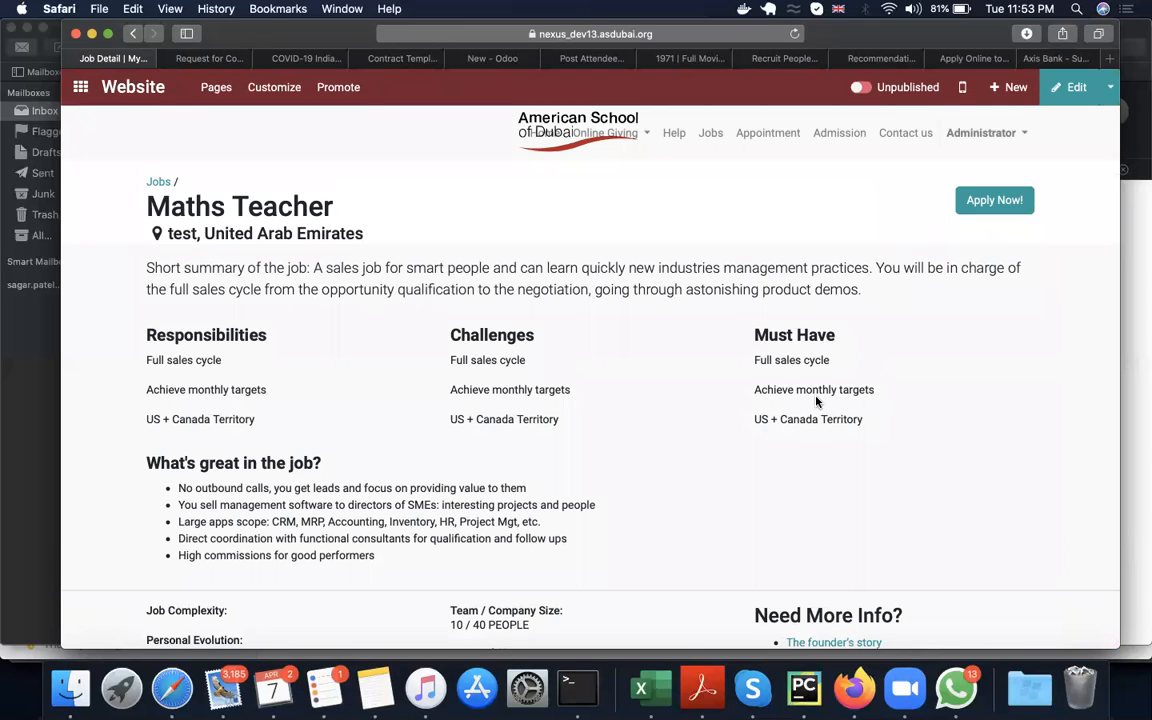
{"action": "scroll", "coordinate": [803, 408], "scroll_direction": "down", "scroll_amount": 2}
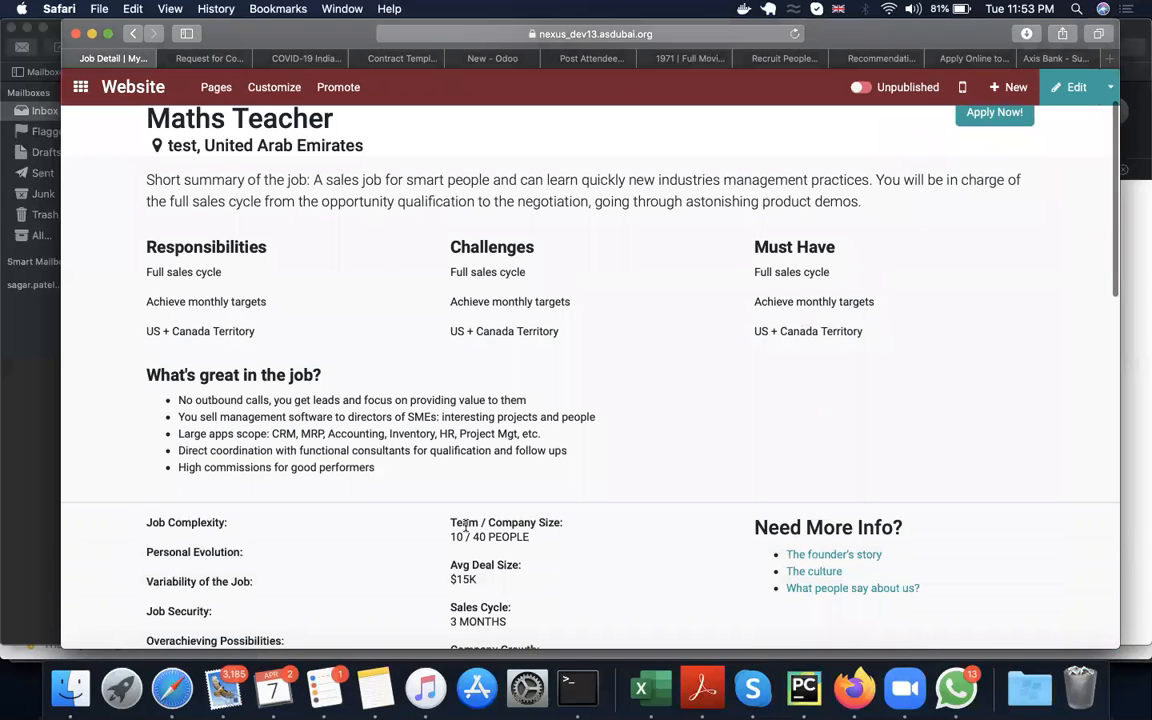
{"action": "scroll", "coordinate": [465, 525], "scroll_direction": "down", "scroll_amount": 1}
{"action": "scroll", "coordinate": [465, 525], "scroll_direction": "down", "scroll_amount": 3}
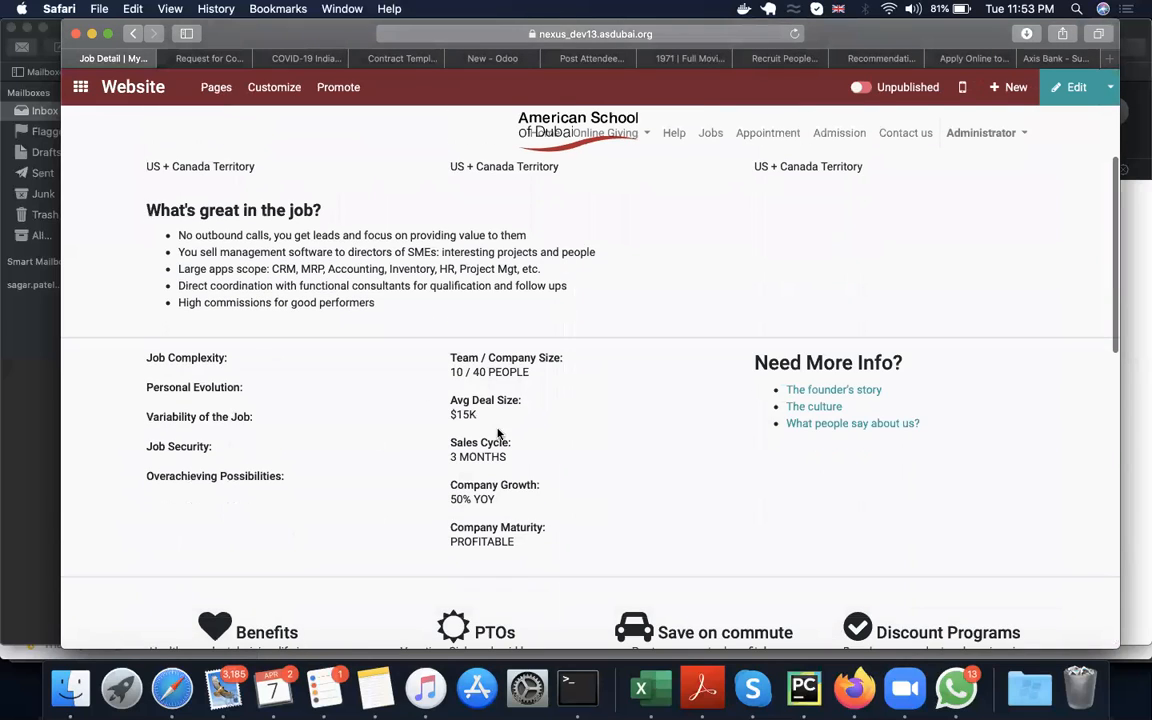
{"action": "scroll", "coordinate": [1073, 118], "scroll_direction": "up", "scroll_amount": 5}
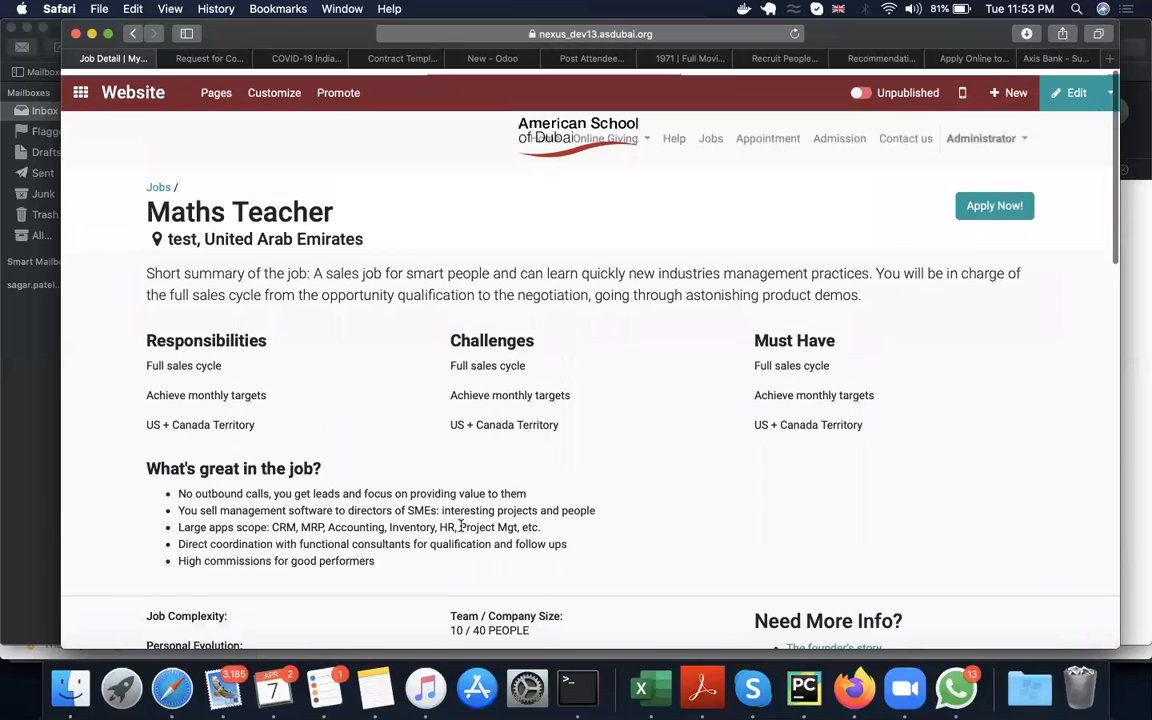
Step: Try a Cover block above the Maths Teacher job details in the page editor and discard the page edits
{"action": "left_click", "coordinate": [1070, 87]}
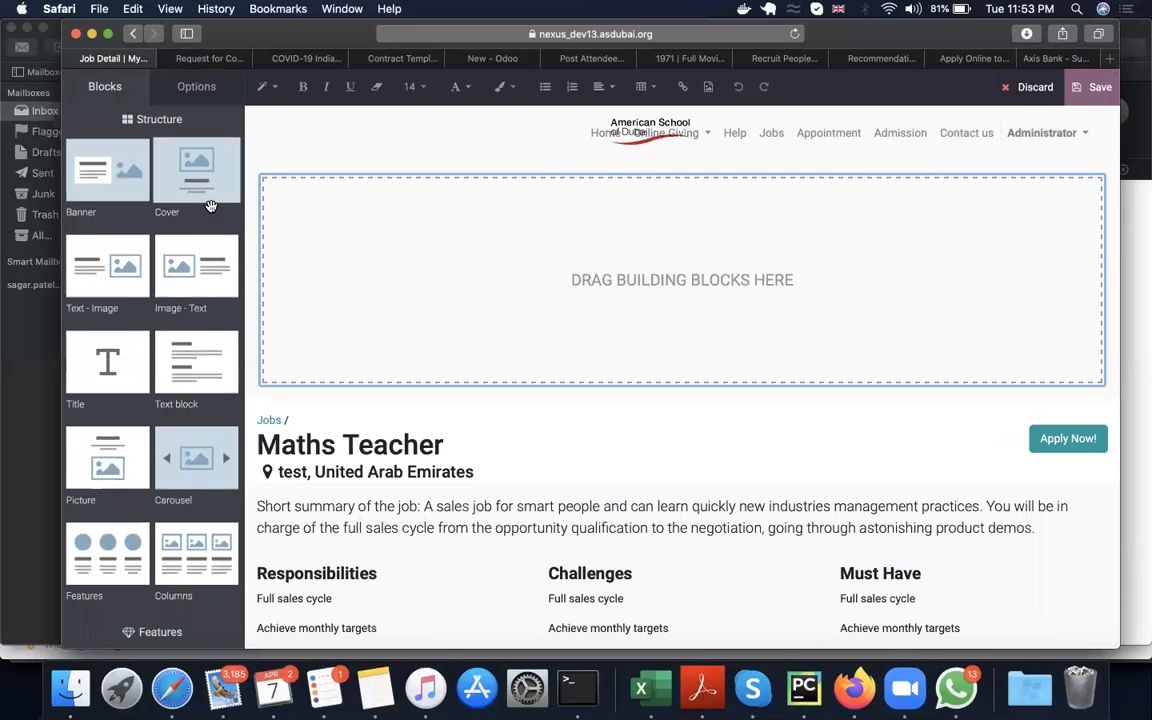
{"action": "left_click_drag", "start_coordinate": [206, 162], "coordinate": [640, 268]}
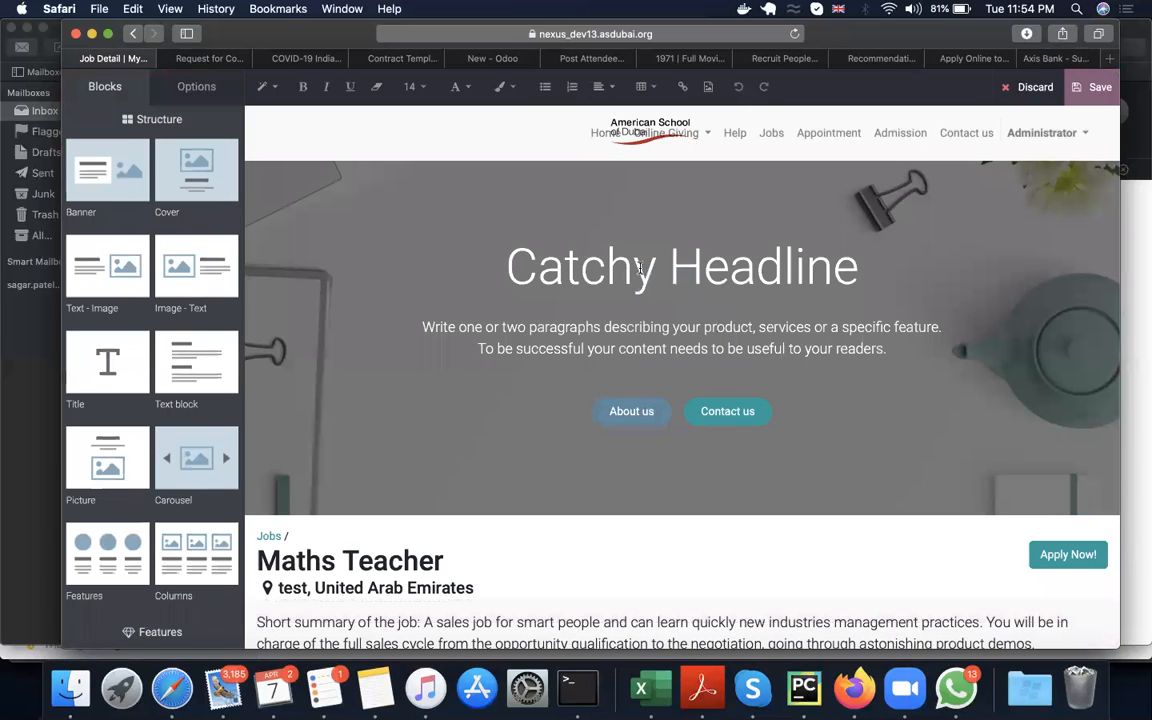
{"action": "left_click", "coordinate": [1027, 88]}
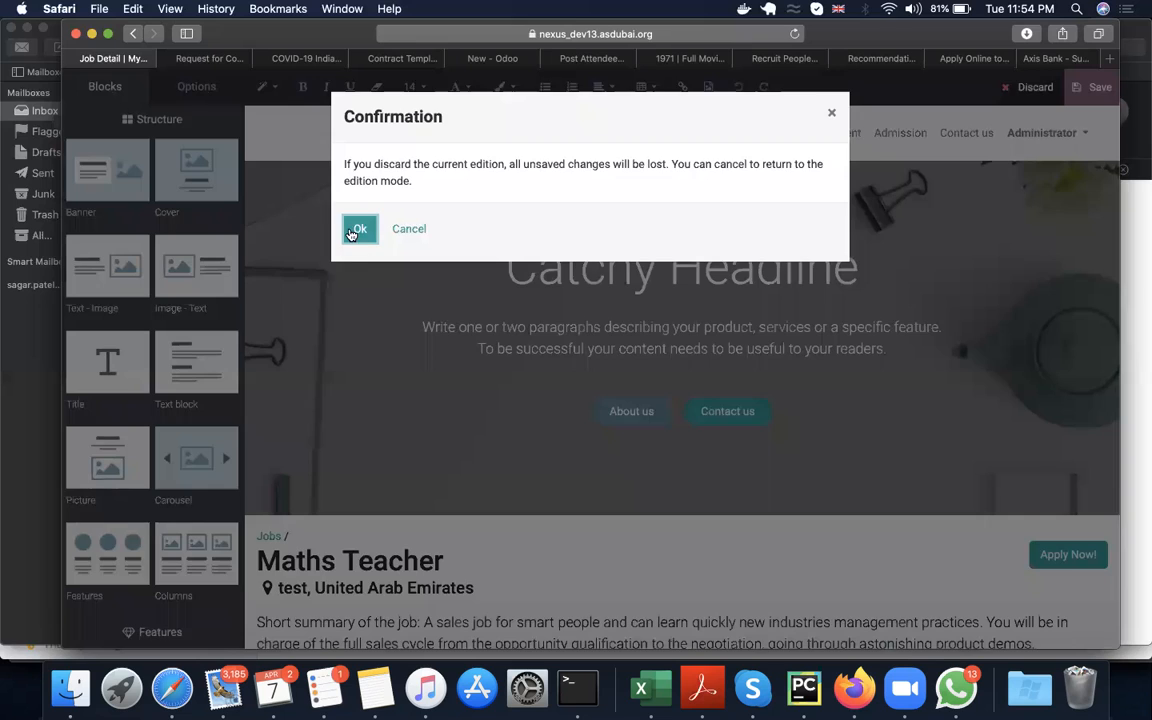
{"action": "left_click", "coordinate": [351, 232]}
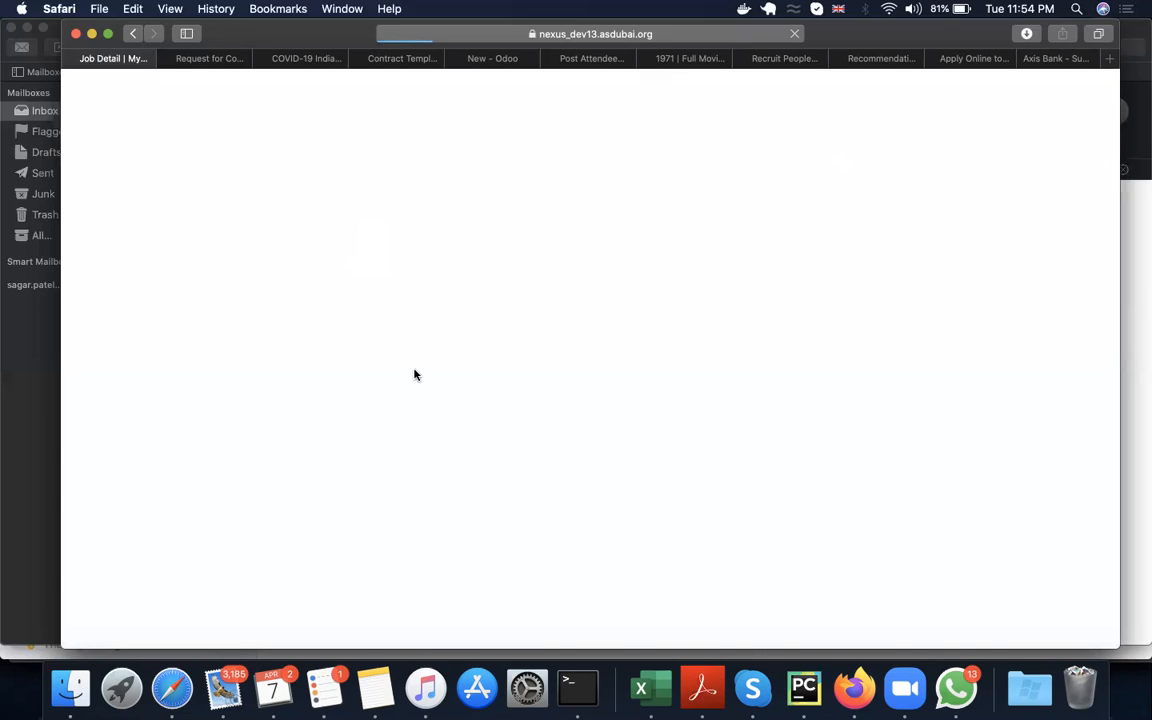
Step: Publish the Maths Teacher job page on the website
{"action": "scroll", "coordinate": [321, 433], "scroll_direction": "down", "scroll_amount": 2}
{"action": "scroll", "coordinate": [321, 433], "scroll_direction": "down", "scroll_amount": 3}
{"action": "scroll", "coordinate": [321, 432], "scroll_direction": "up", "scroll_amount": 5}
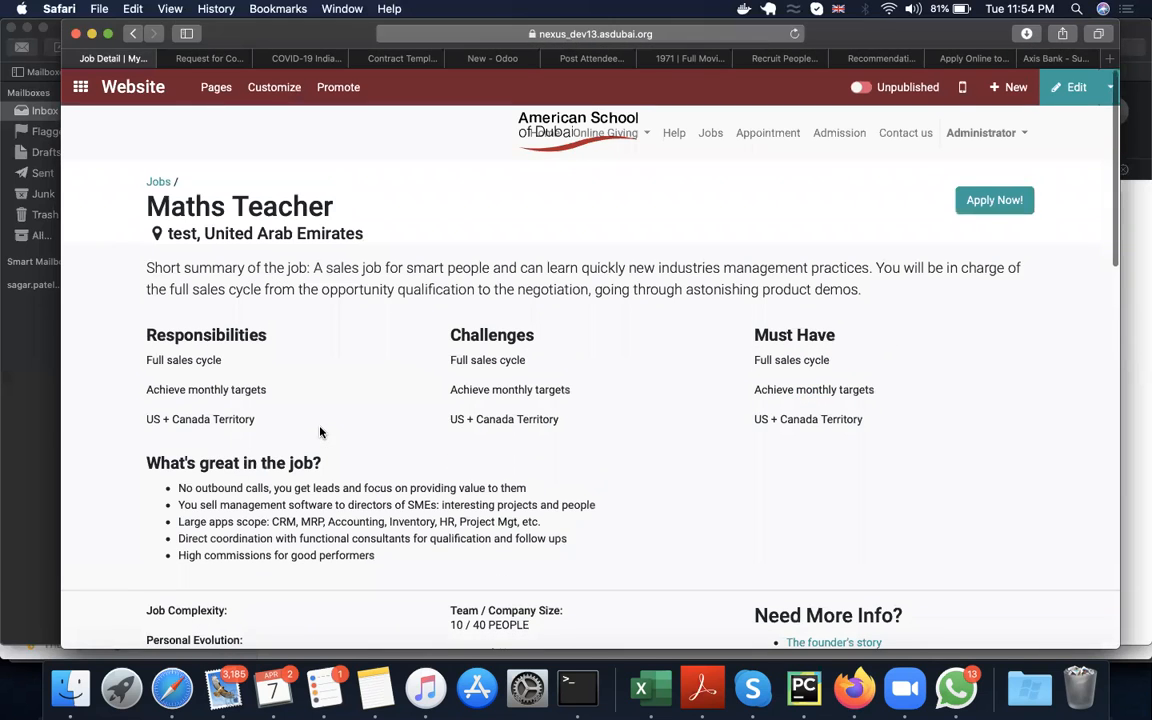
{"action": "left_click", "coordinate": [861, 88]}
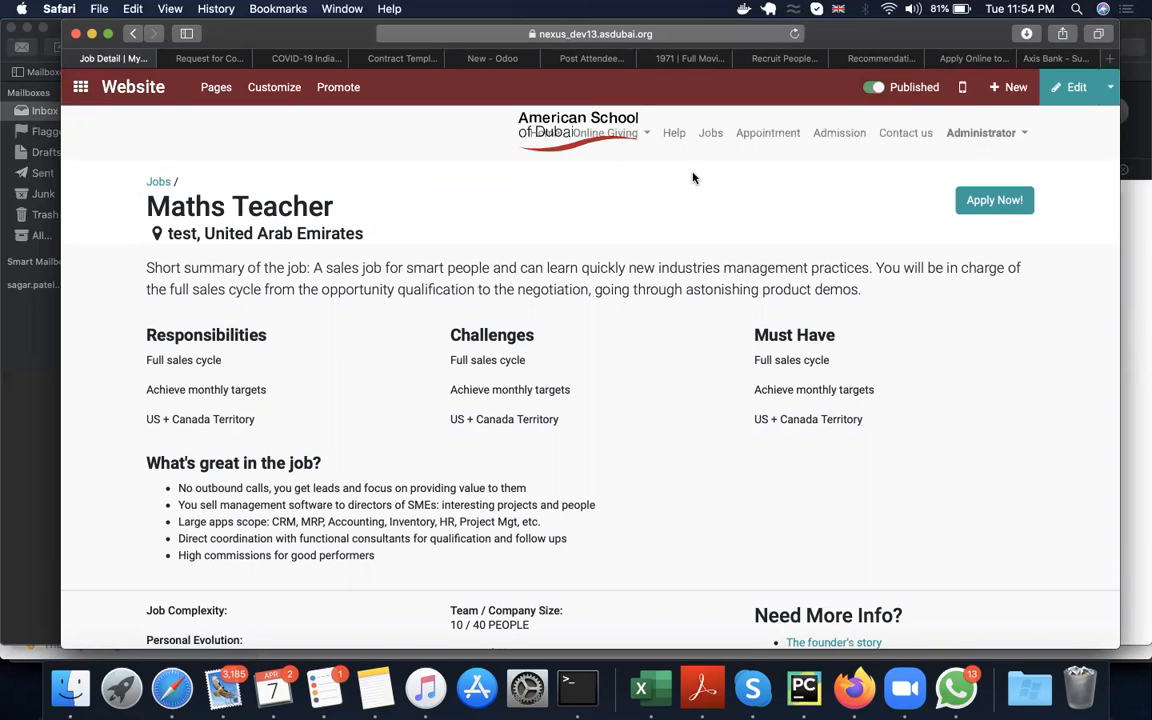
Step: Check the website's job offers list and view the Maths Teacher posting from there
{"action": "left_click", "coordinate": [717, 139]}
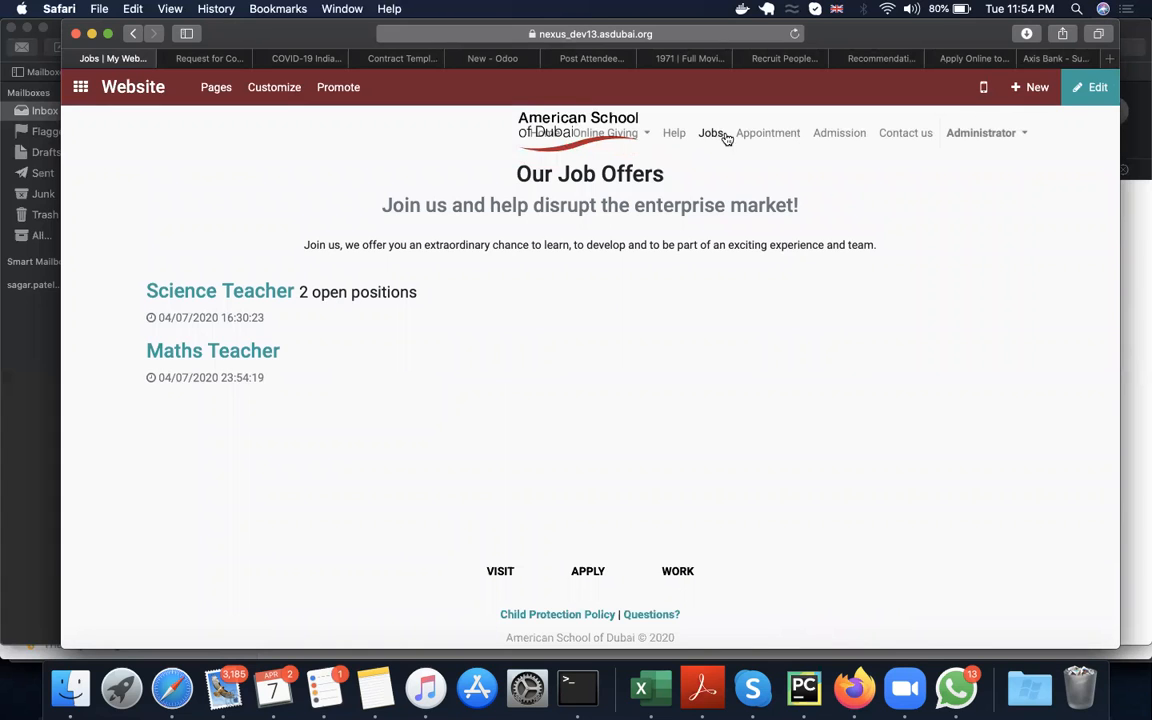
{"action": "left_click", "coordinate": [718, 138]}
{"action": "left_click", "coordinate": [227, 351]}
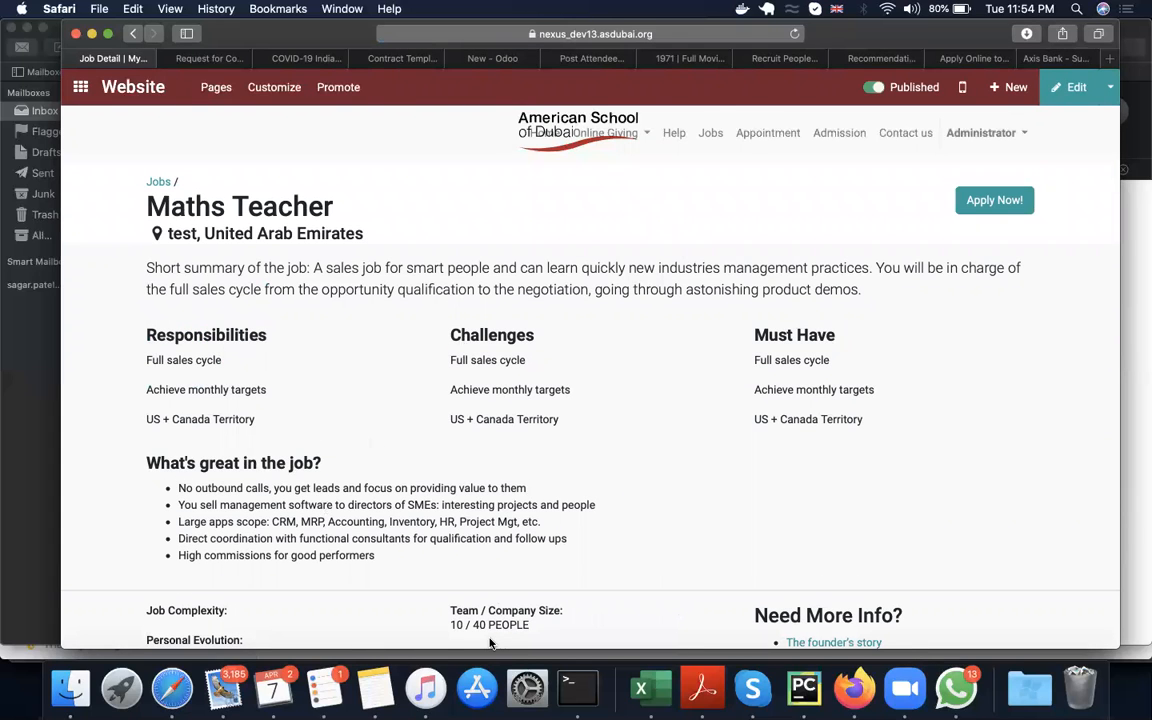
{"action": "scroll", "coordinate": [490, 643], "scroll_direction": "down", "scroll_amount": 5}
{"action": "scroll", "coordinate": [600, 520], "scroll_direction": "up", "scroll_amount": 5}
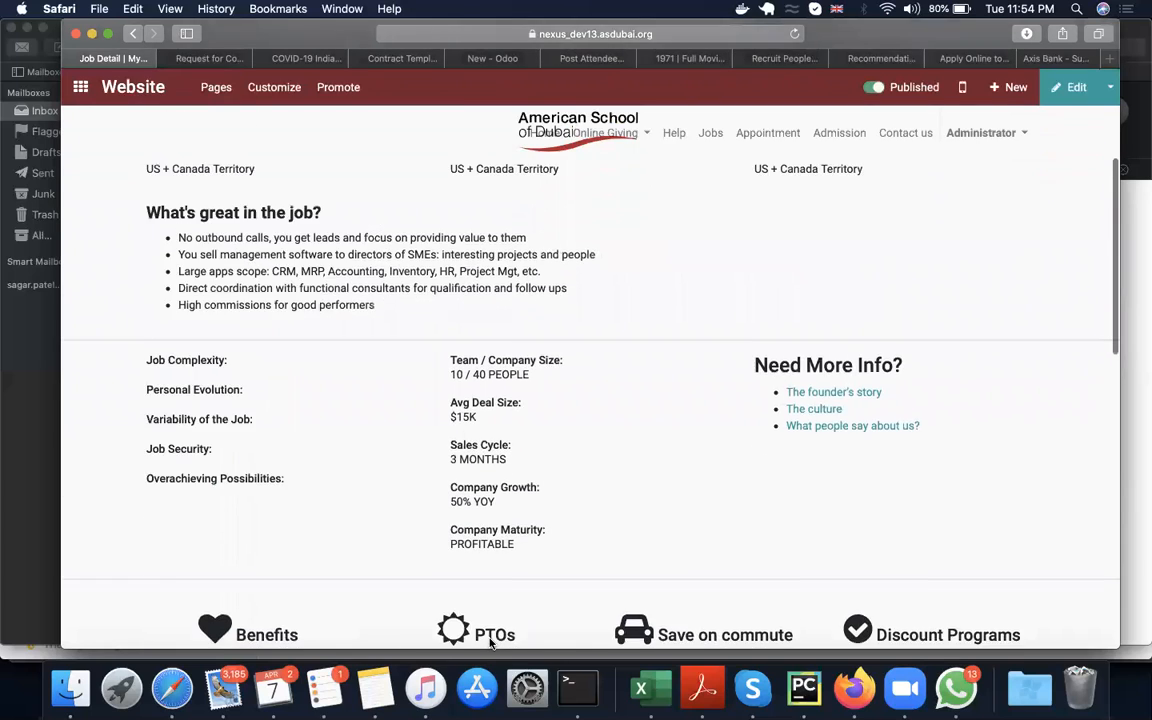
Step: Start an application for the Maths Teacher job and enter the applicant's full name
{"action": "left_click", "coordinate": [980, 200]}
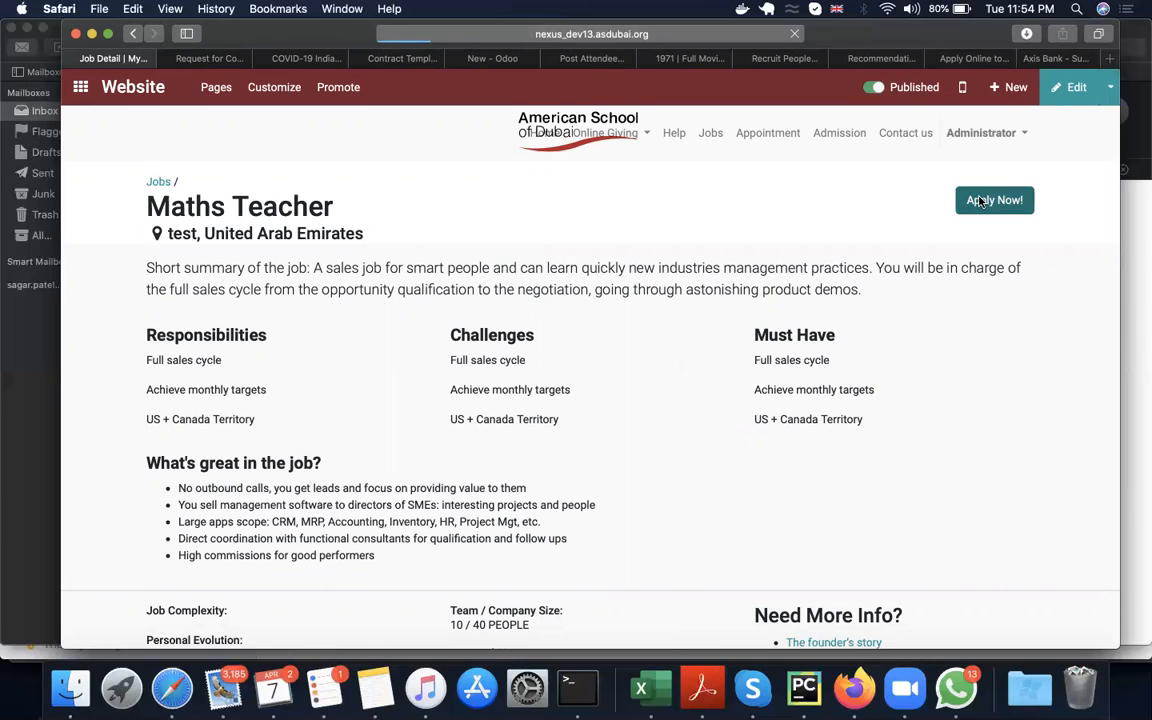
{"action": "left_click", "coordinate": [577, 261]}
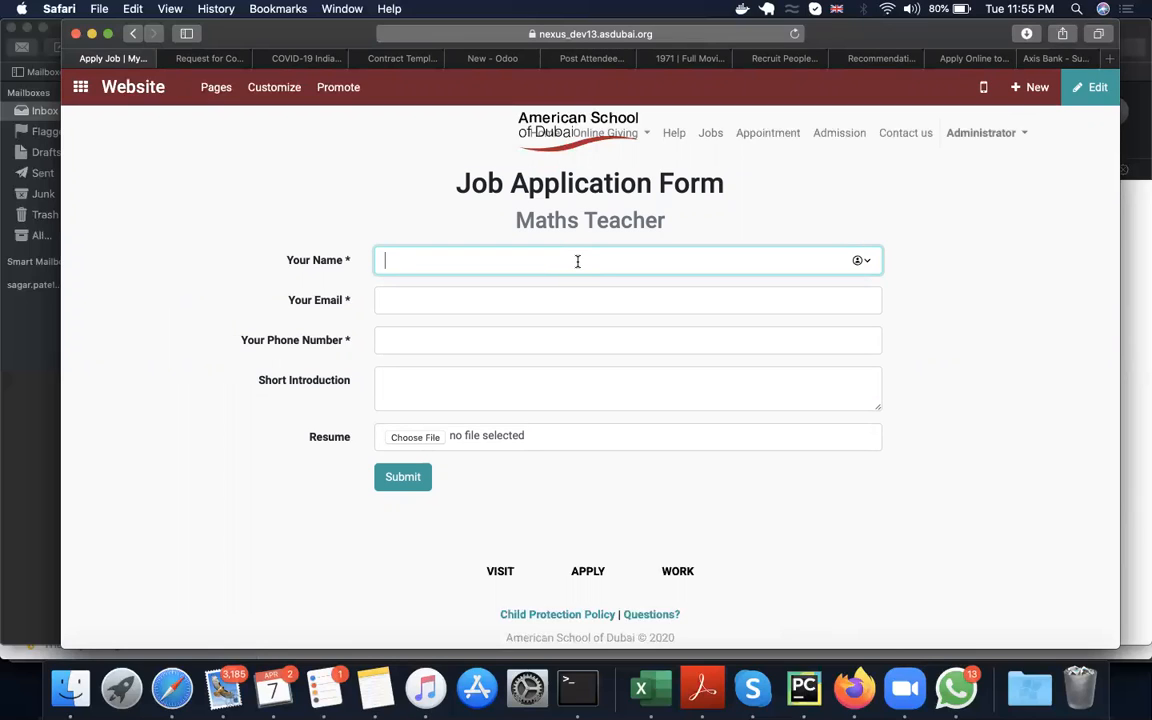
{"action": "key", "text": "BackSpace"}
{"action": "key", "text": "BackSpace"}
{"action": "key", "text": "BackSpace"}
{"action": "key", "text": "BackSpace"}
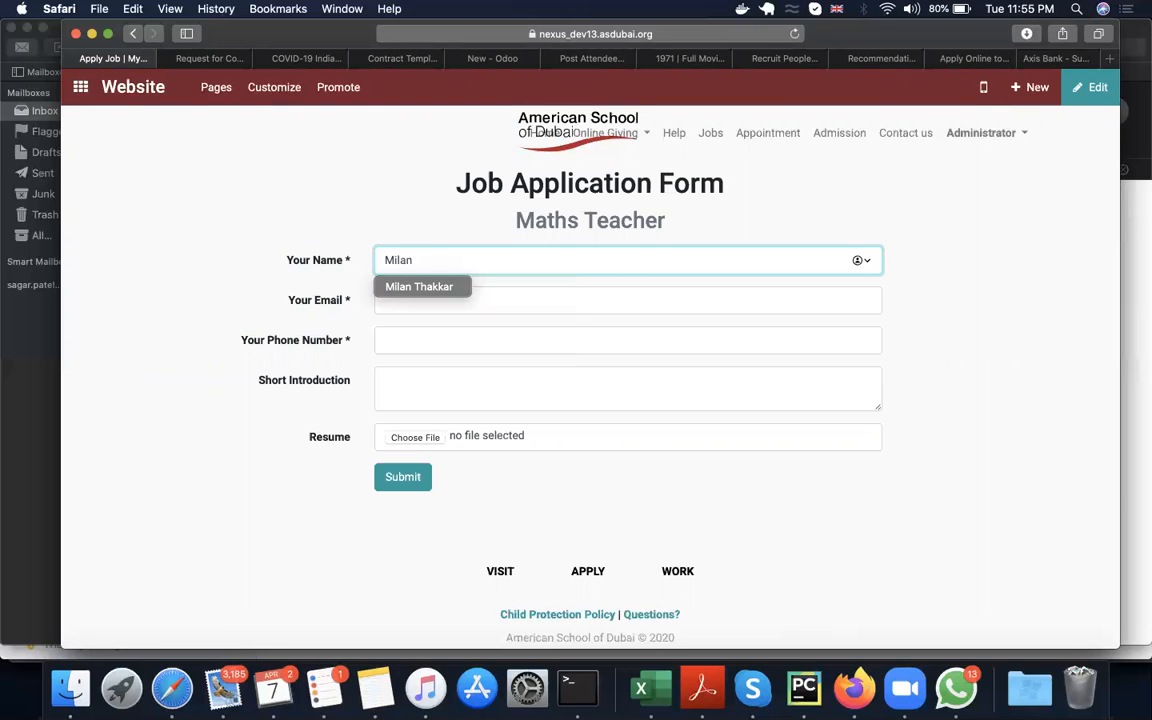
{"action": "key", "text": "BackSpace"}
{"action": "key", "text": "BackSpace"}
{"action": "key", "text": "BackSpace"}
{"action": "key", "text": "Tab"}
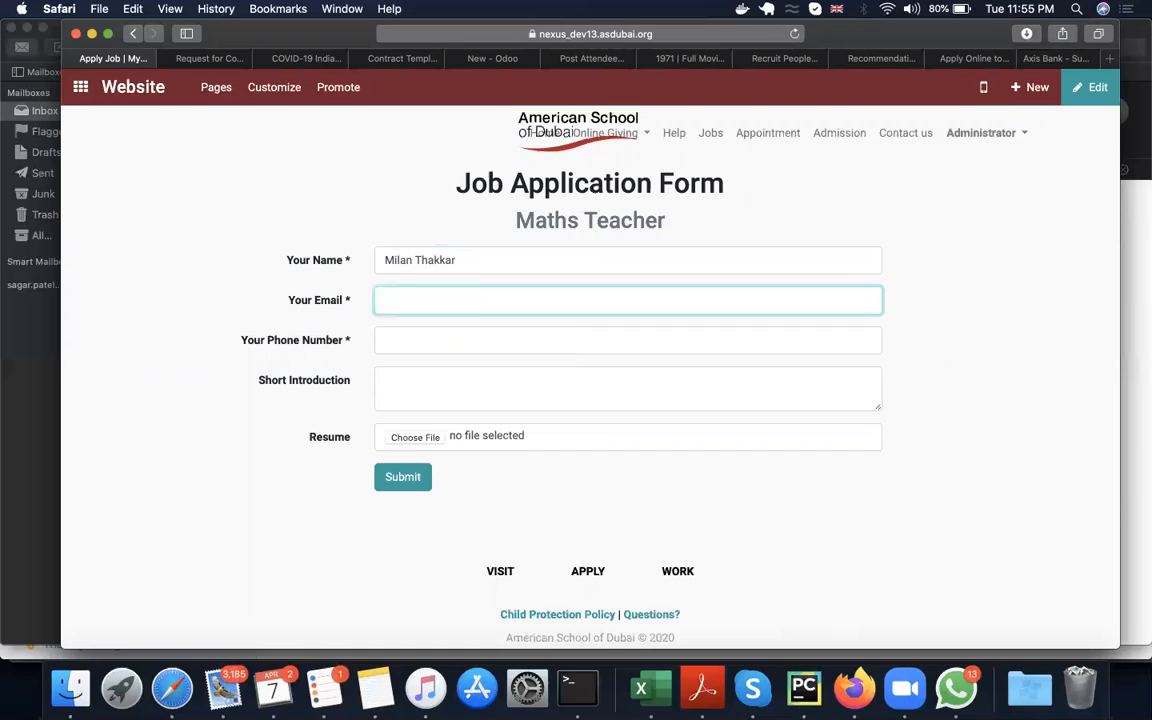
Step: Fill in the applicant's e-mail address on the job application form and move to the phone number field
{"action": "left_click", "coordinate": [501, 346]}
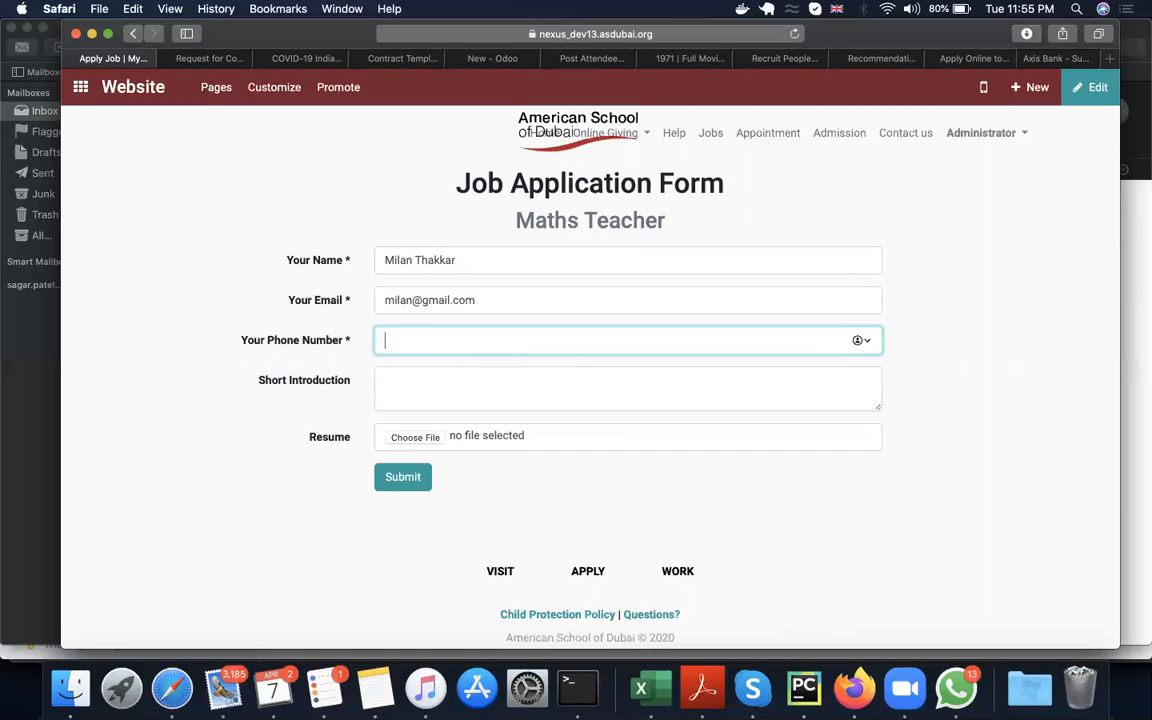
Step: Enter the applicant's phone number and write "Hire Me" as the short introduction on the job application form
{"action": "left_click", "coordinate": [480, 385]}
{"action": "type", "text": "Hire Me"}
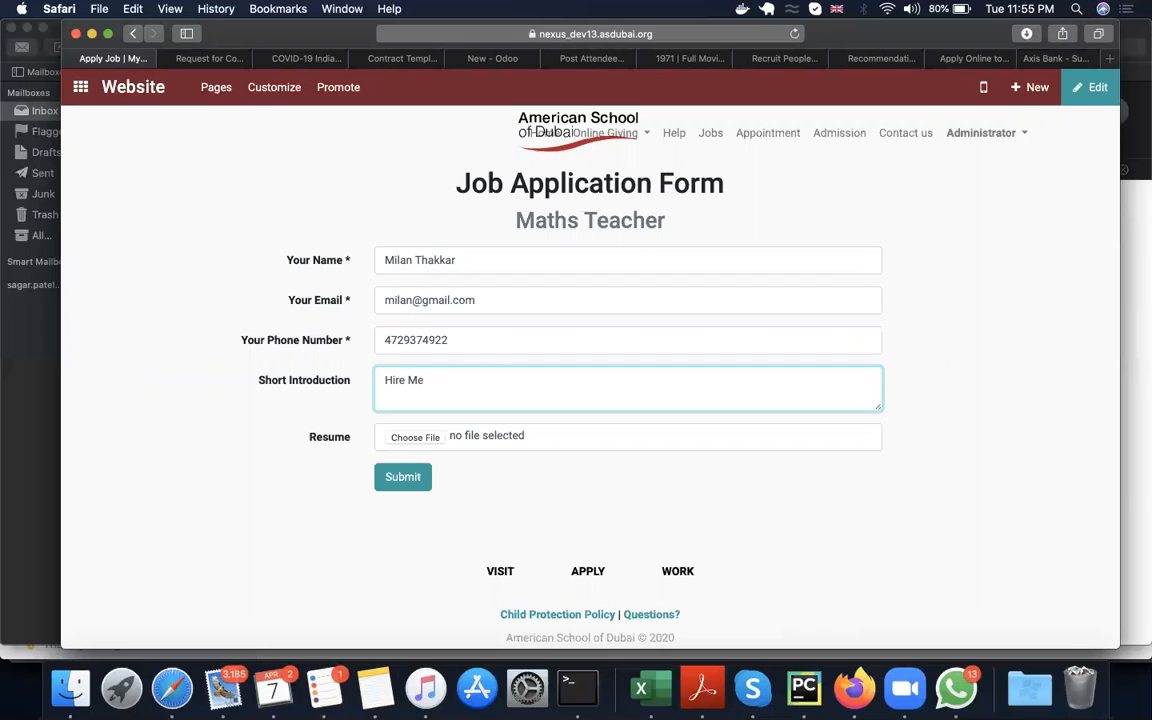
Step: Attach the Picking Operations WH_IN_00011 PDF from the Desktop as the resume and submit the job application
{"action": "left_click", "coordinate": [434, 440]}
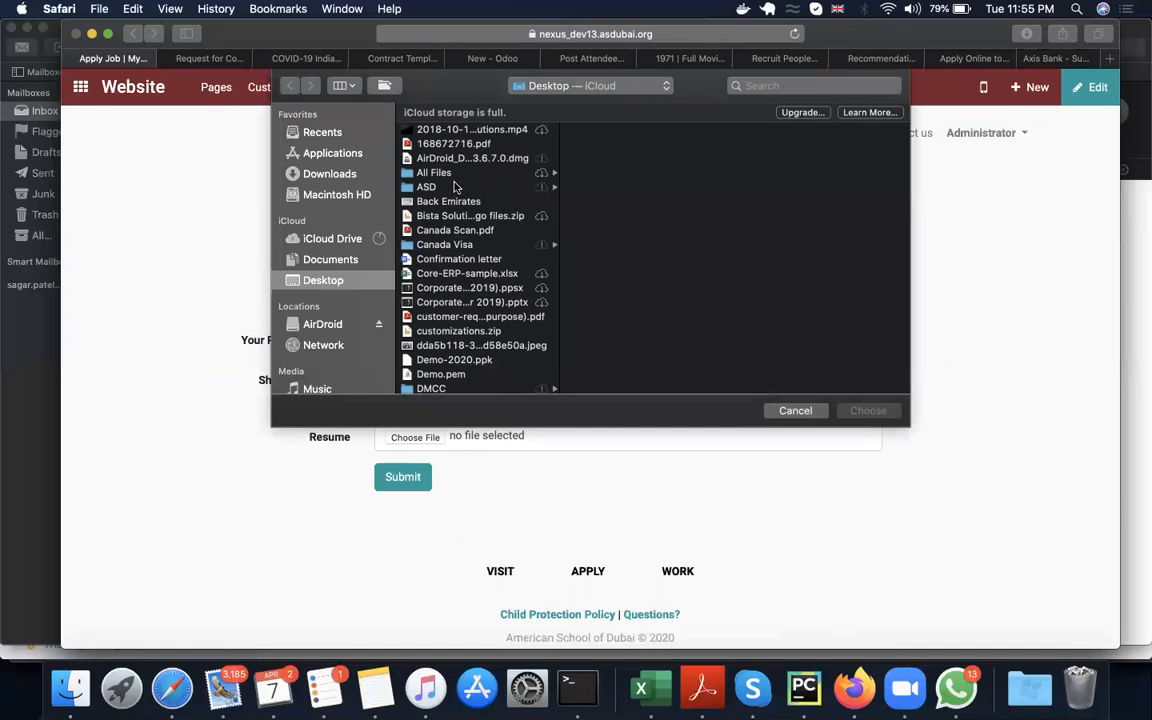
{"action": "scroll", "coordinate": [456, 300], "scroll_direction": "down", "scroll_amount": 5}
{"action": "scroll", "coordinate": [456, 317], "scroll_direction": "down", "scroll_amount": 8}
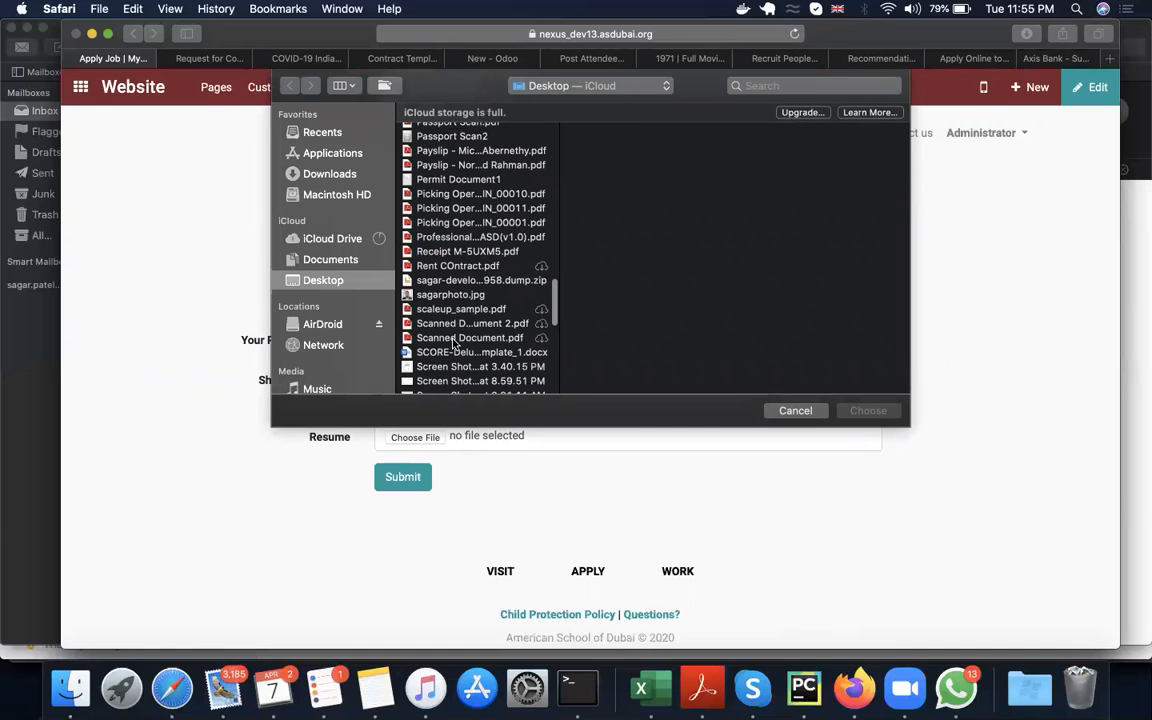
{"action": "left_click", "coordinate": [461, 311]}
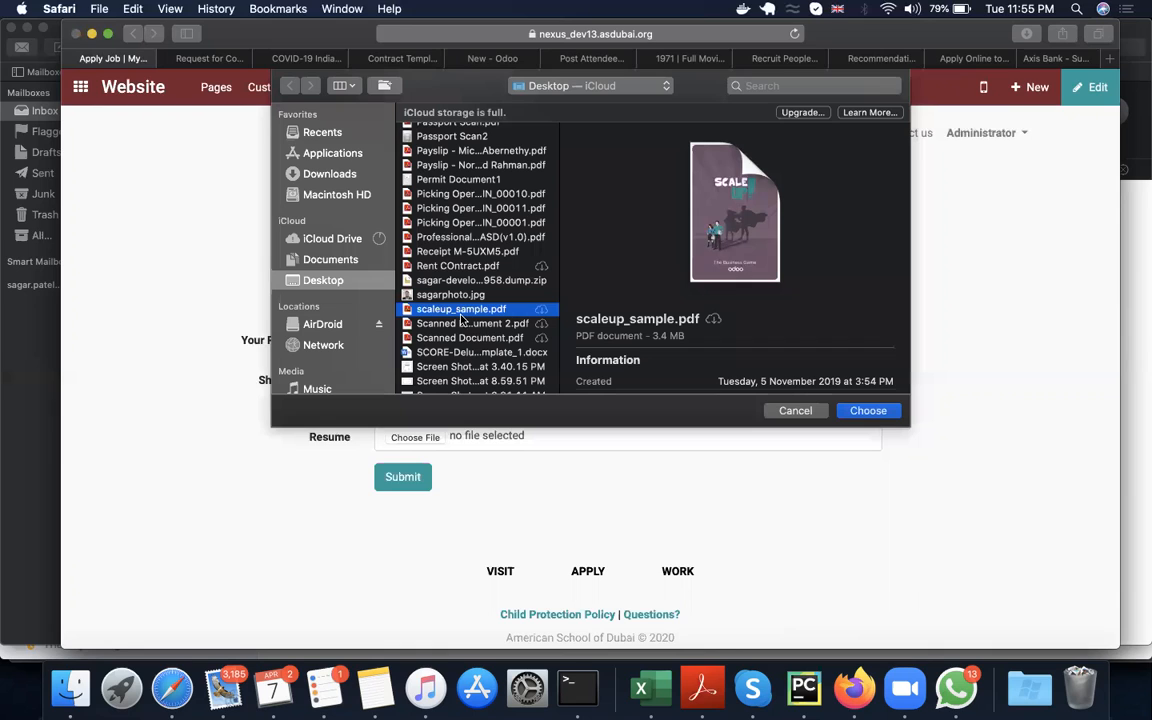
{"action": "key", "text": "Down"}
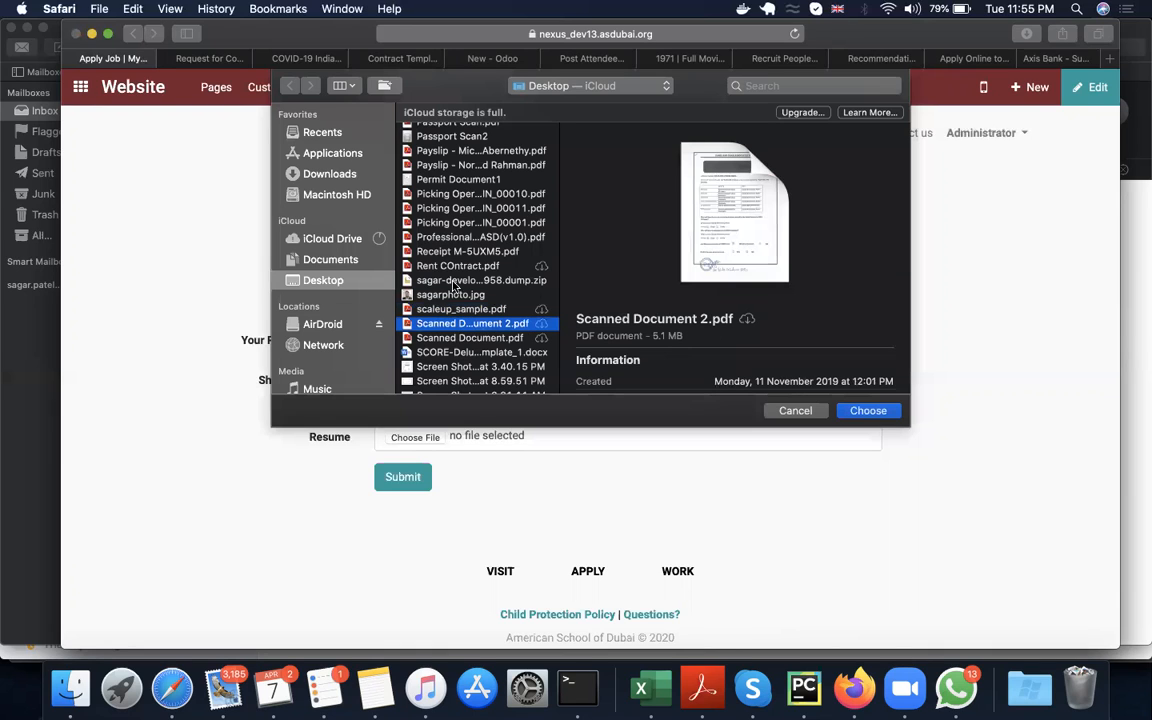
{"action": "left_click", "coordinate": [455, 266]}
{"action": "left_click", "coordinate": [462, 251]}
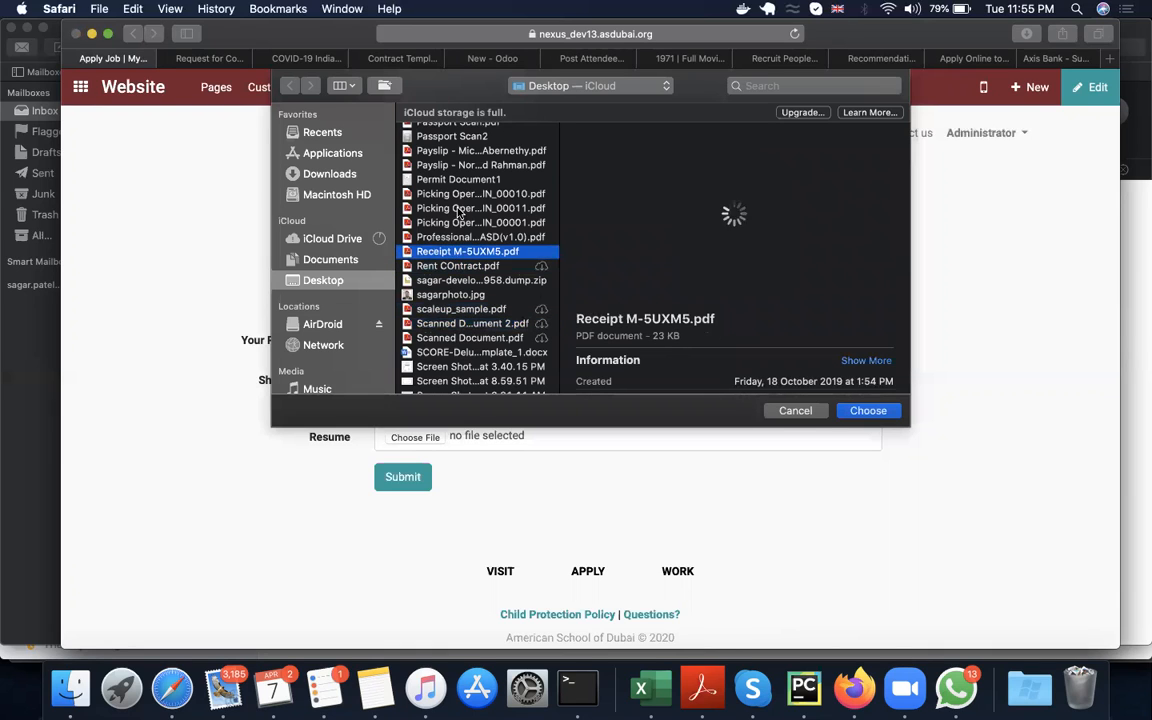
{"action": "left_click", "coordinate": [470, 208]}
{"action": "left_click", "coordinate": [864, 411]}
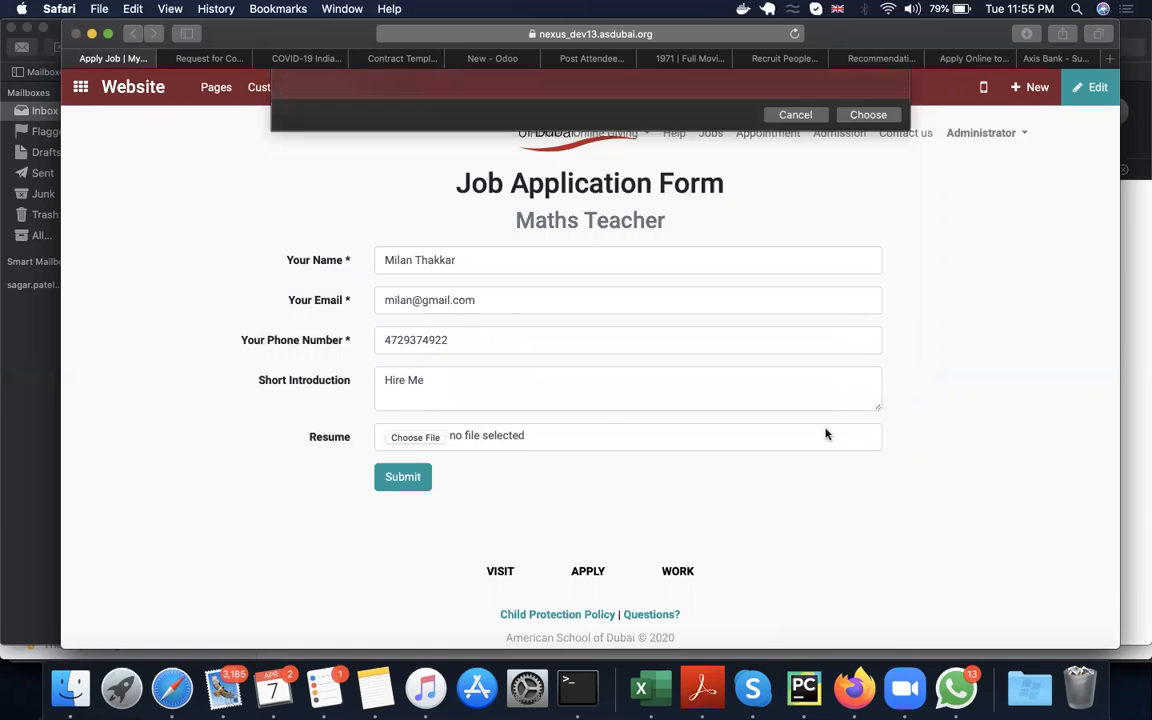
{"action": "left_click", "coordinate": [409, 478]}
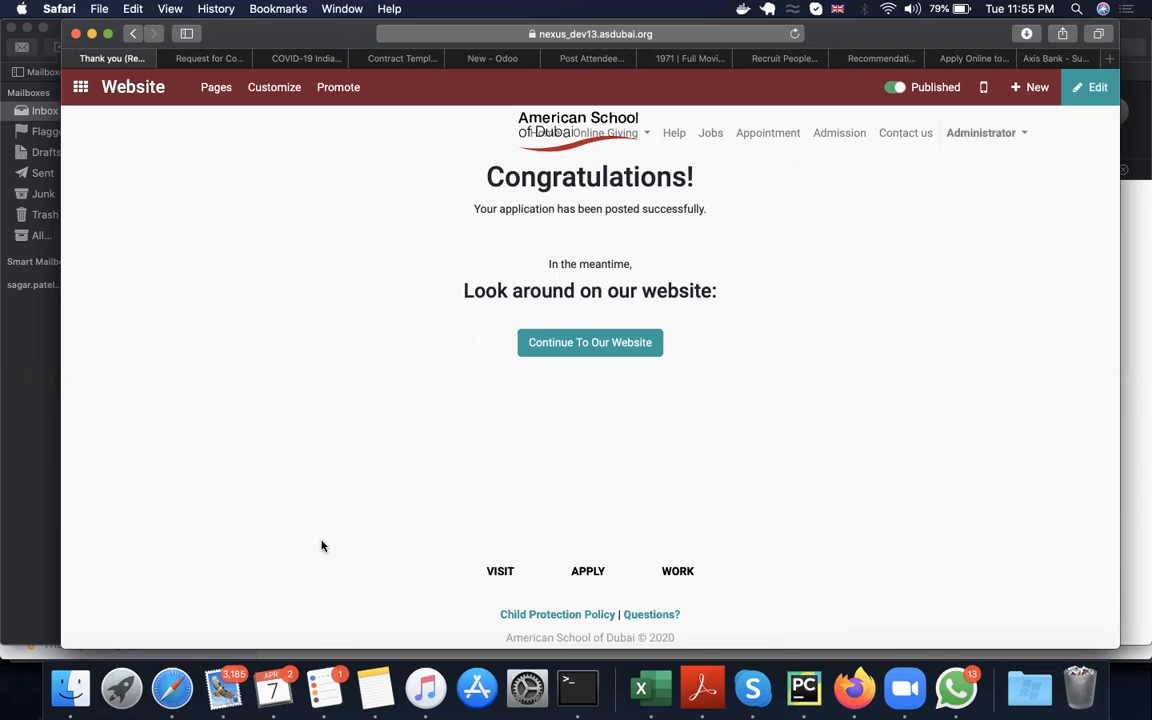
Step: Switch to the Recruitment app and open the applications received for the Maths Teacher position
{"action": "left_click", "coordinate": [81, 88]}
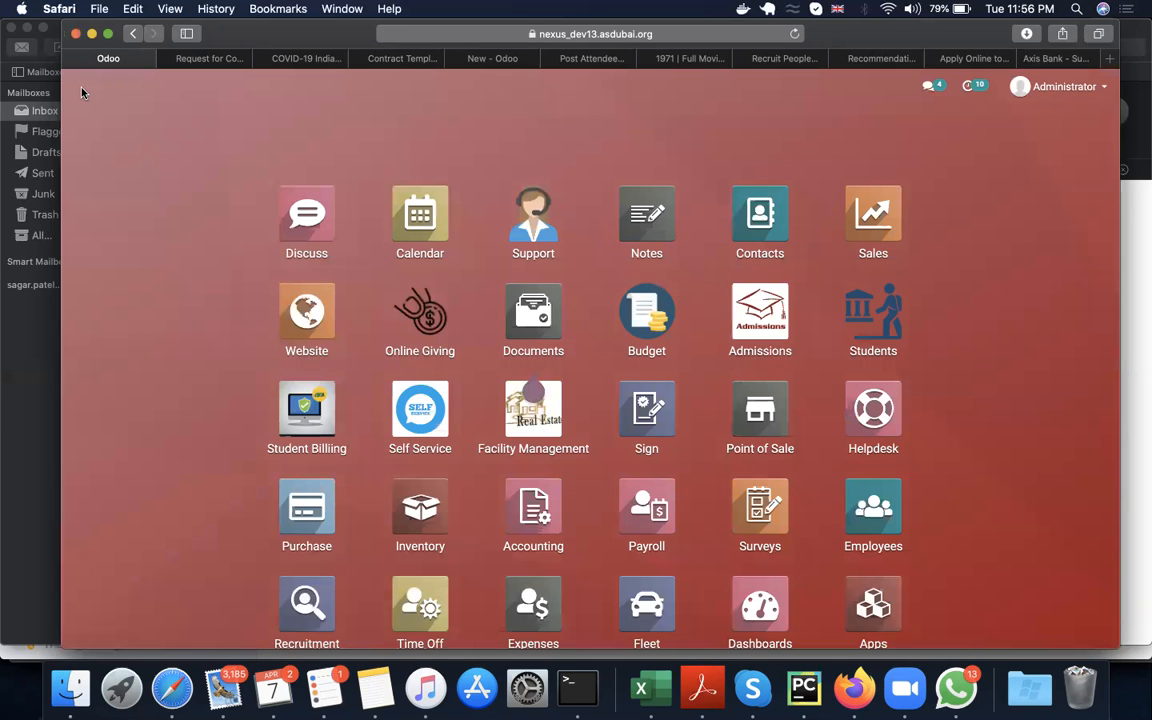
{"action": "type", "text": "rec"}
{"action": "key", "text": "Return"}
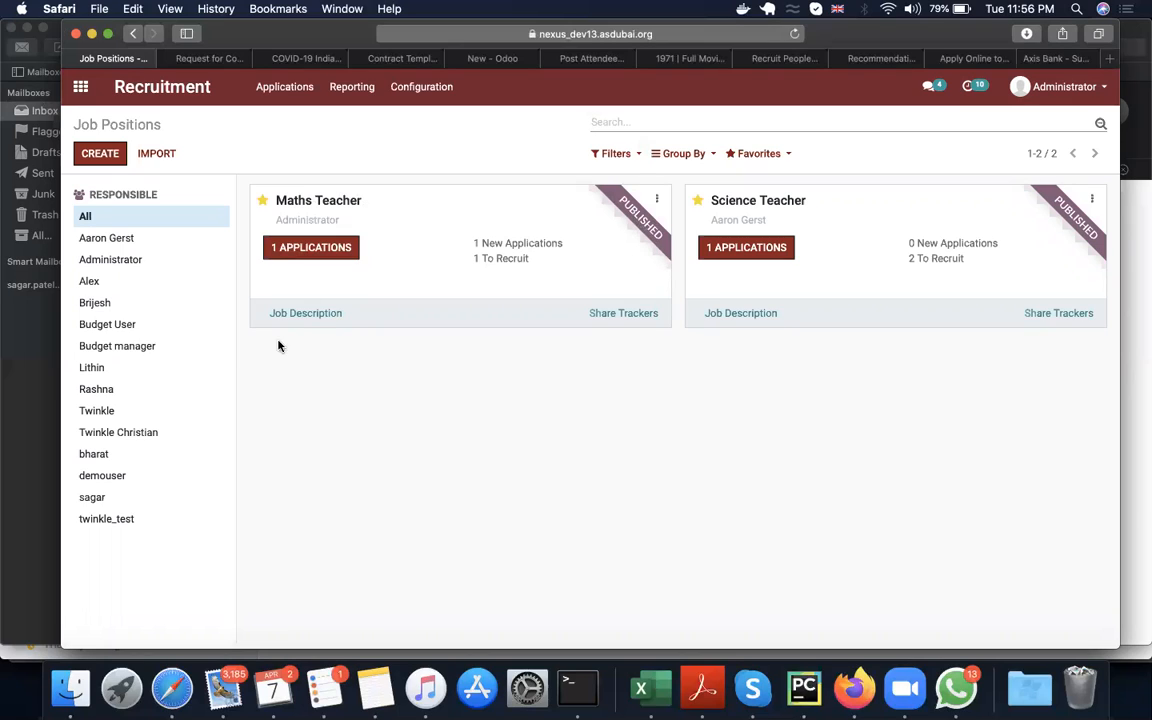
{"action": "left_click", "coordinate": [349, 247]}
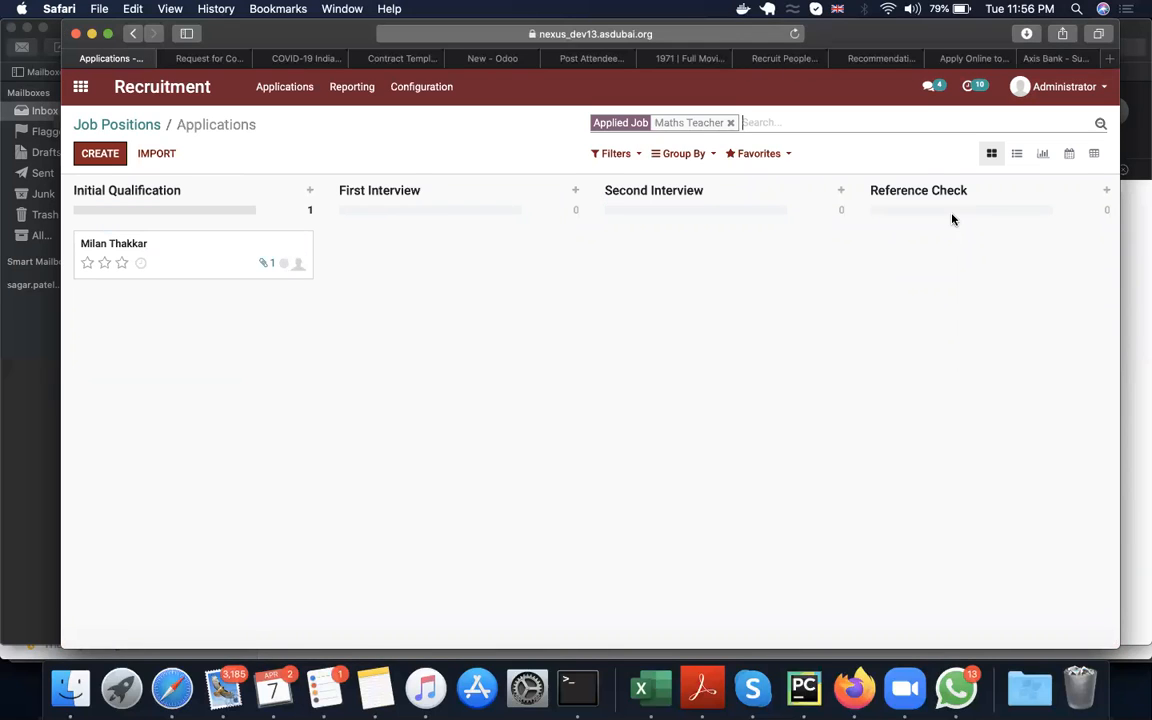
Step: Review the recruitment stages in the applications pipeline and unfold the Contract Signed stage
{"action": "scroll", "coordinate": [875, 360], "scroll_direction": "right", "scroll_amount": 5}
{"action": "scroll", "coordinate": [875, 360], "scroll_direction": "left", "scroll_amount": 5}
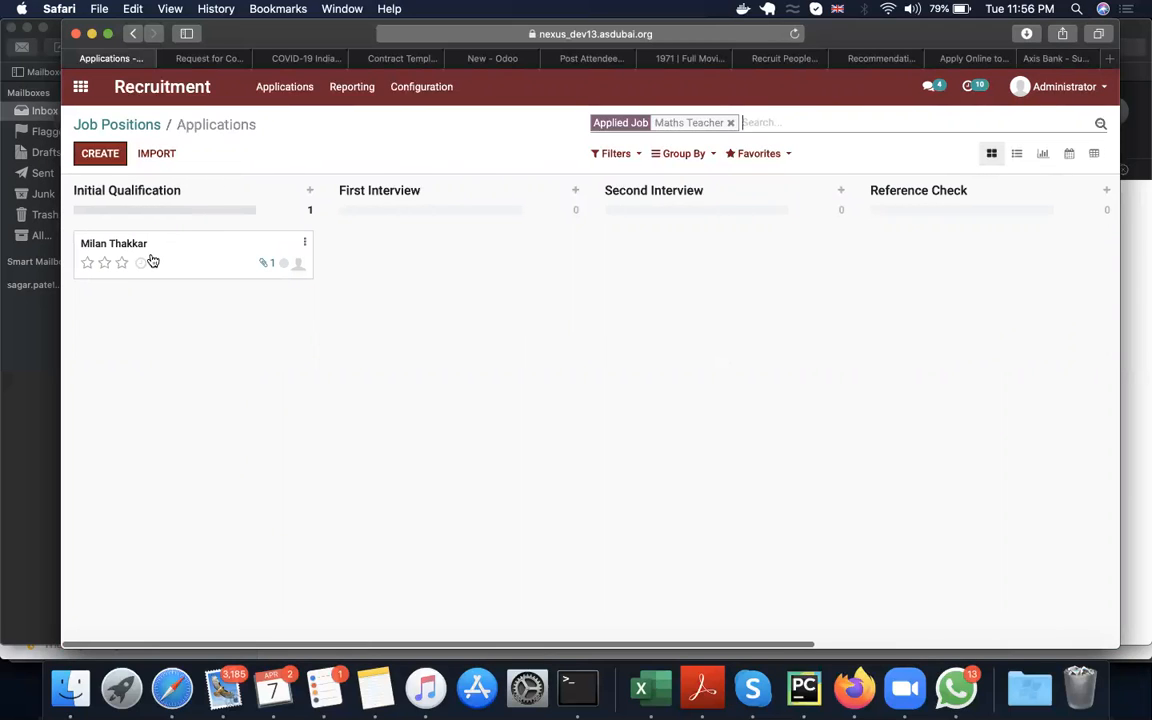
{"action": "scroll", "coordinate": [453, 327], "scroll_direction": "right", "scroll_amount": 5}
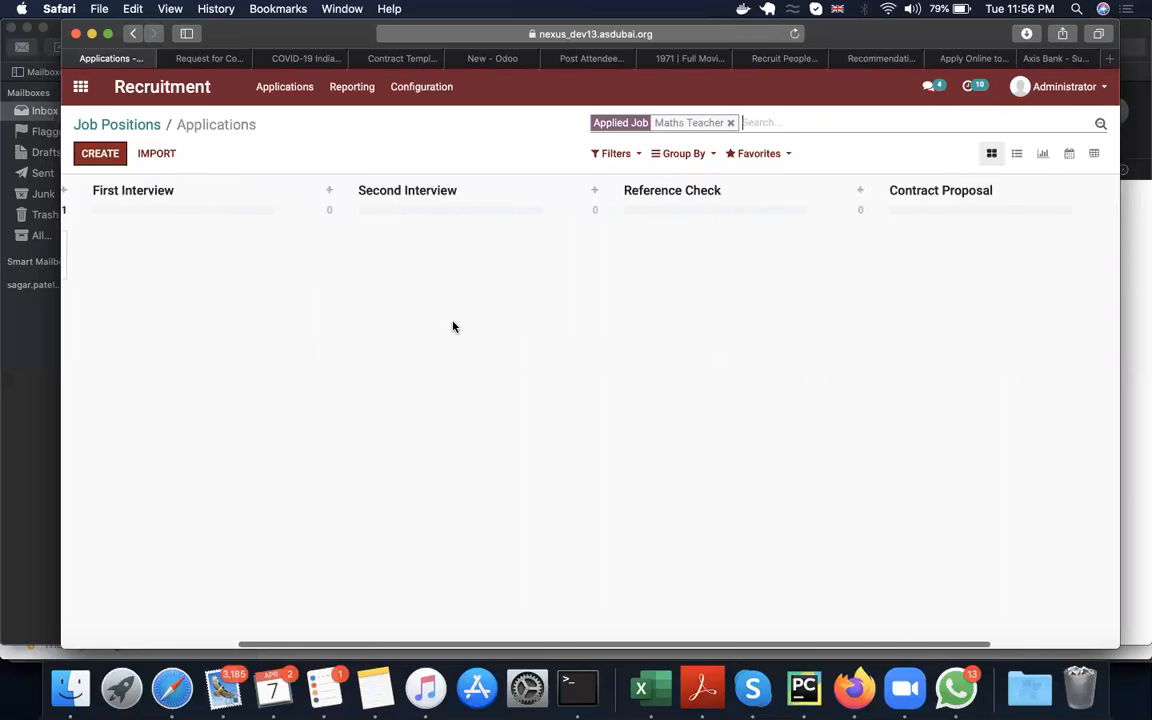
{"action": "scroll", "coordinate": [453, 327], "scroll_direction": "right", "scroll_amount": 2}
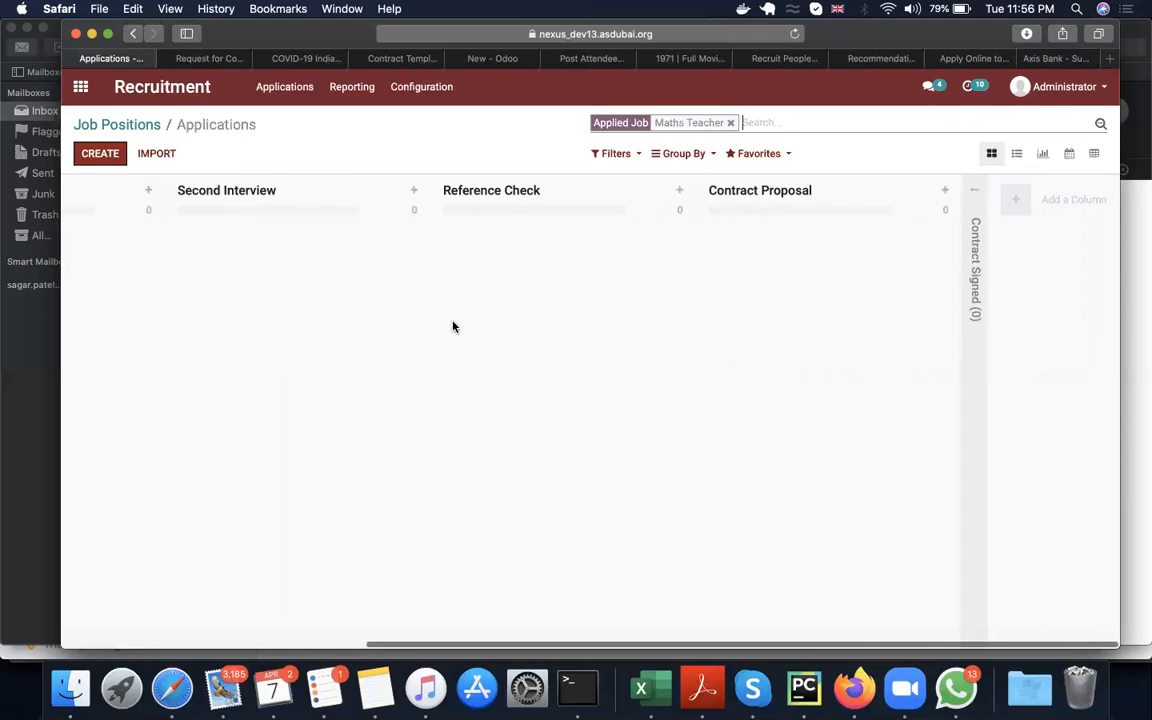
{"action": "left_click", "coordinate": [971, 212]}
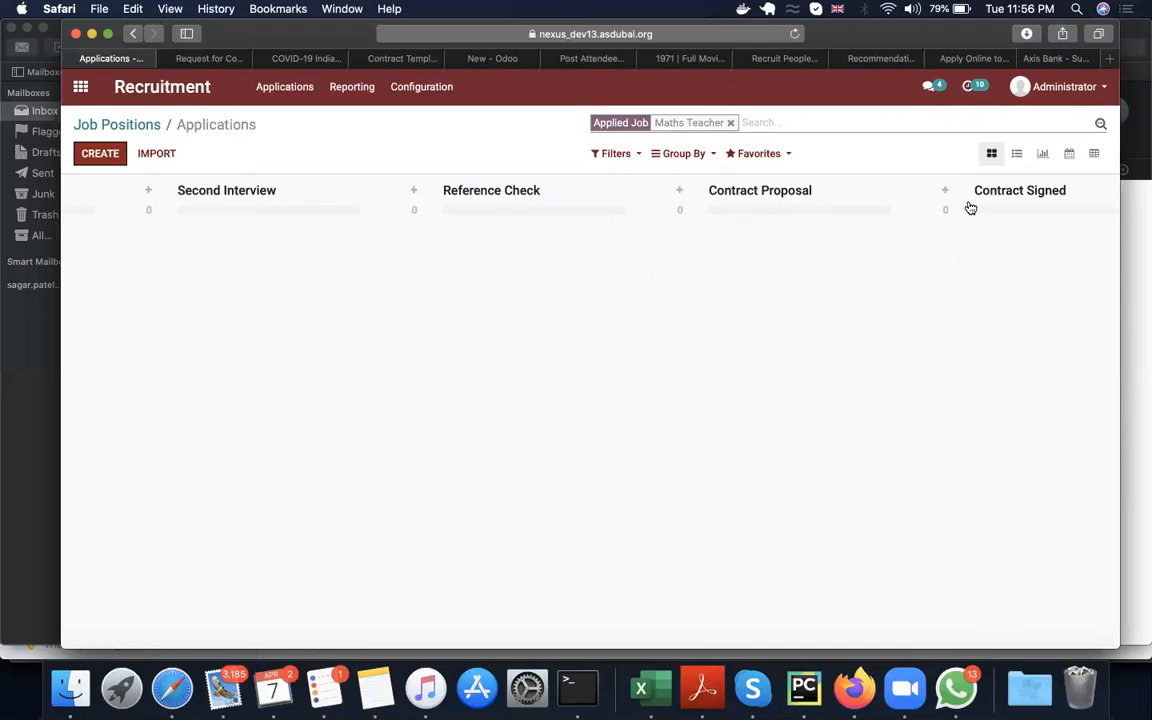
{"action": "scroll", "coordinate": [838, 365], "scroll_direction": "left", "scroll_amount": 6}
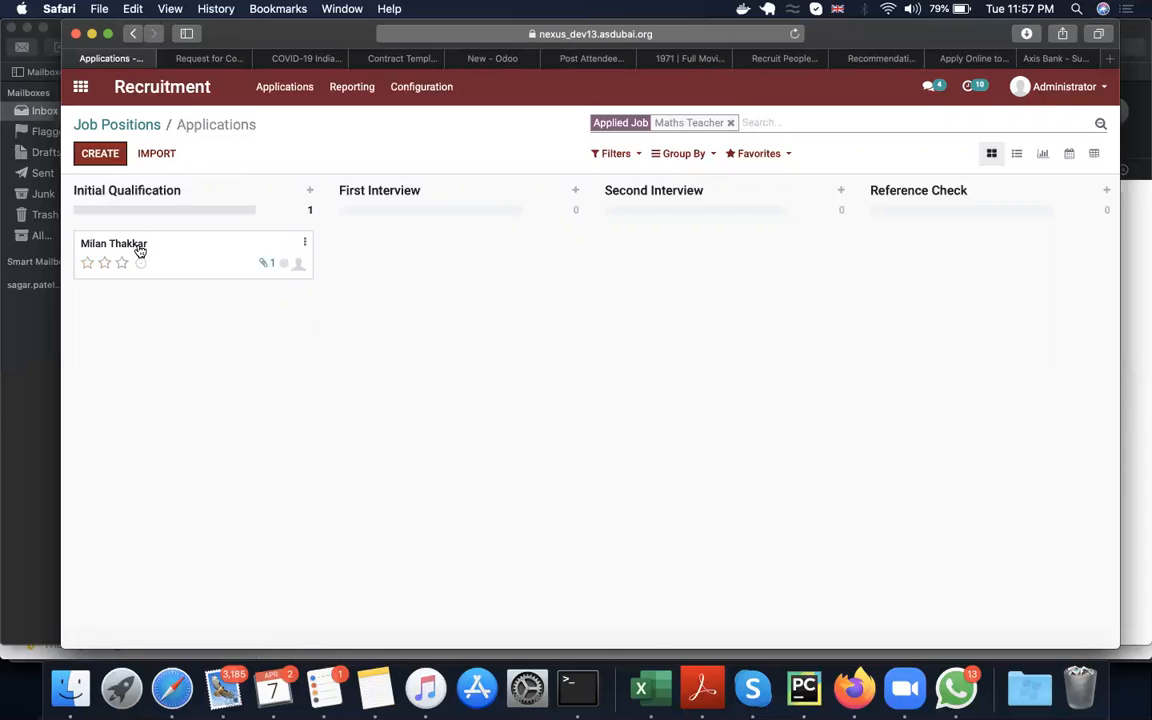
Step: View the attachment record from the applicant's card under Initial Qualification and return to the Maths Teacher applications
{"action": "left_click", "coordinate": [267, 264]}
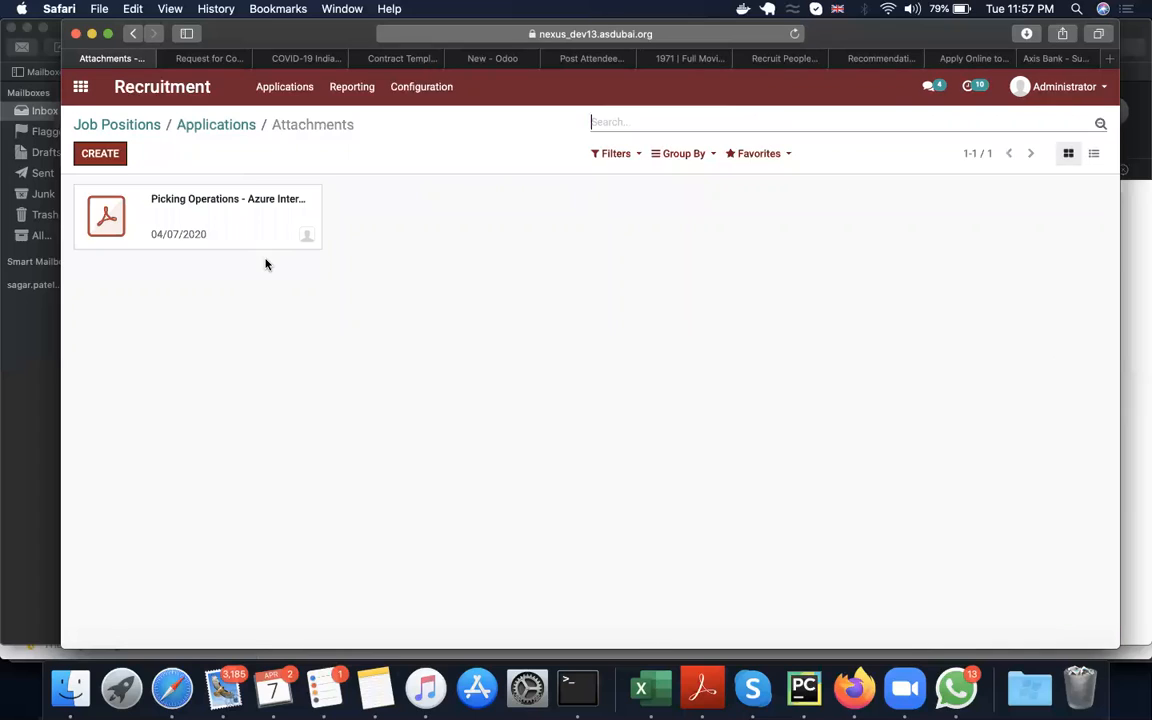
{"action": "left_click", "coordinate": [107, 214]}
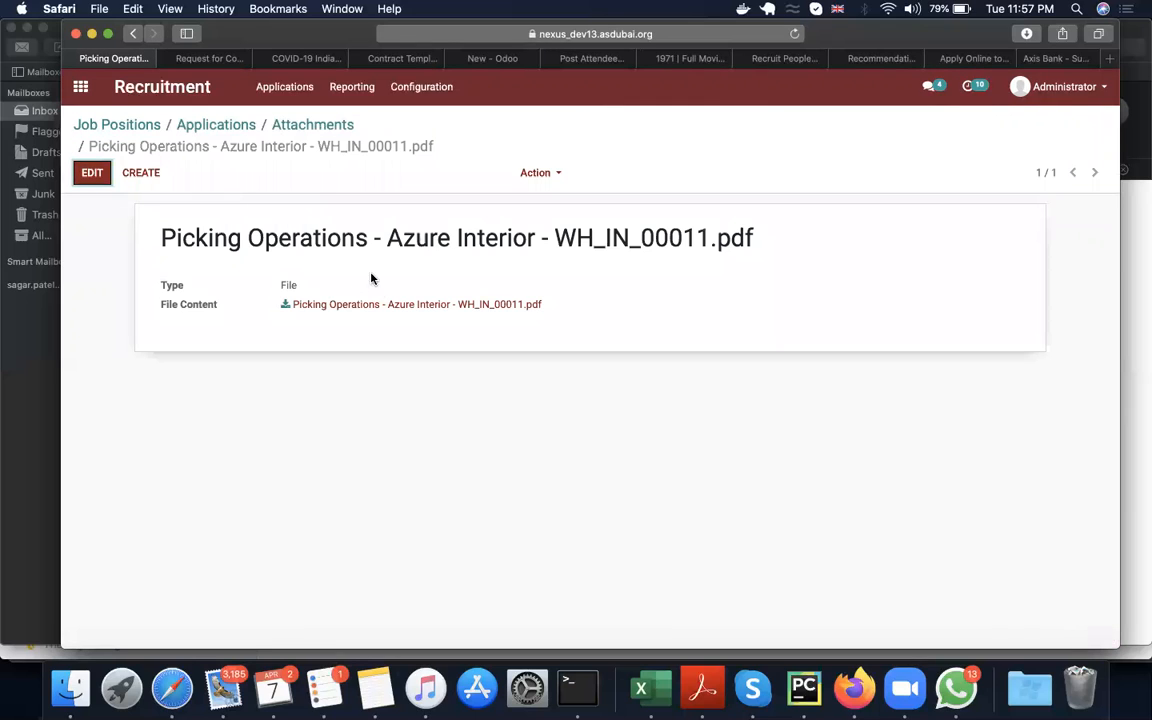
{"action": "left_click", "coordinate": [301, 130]}
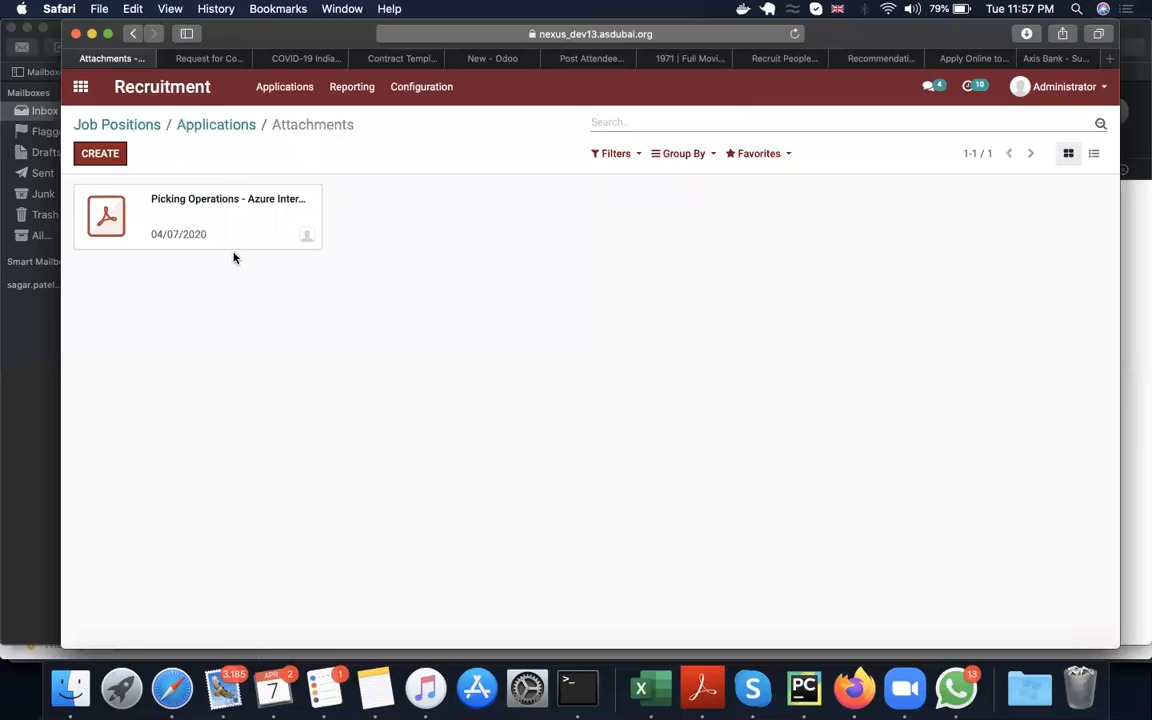
{"action": "left_click", "coordinate": [228, 122]}
Step: Open the applicant's application for editing and preview the PDF attached in its message history
{"action": "left_click", "coordinate": [185, 260]}
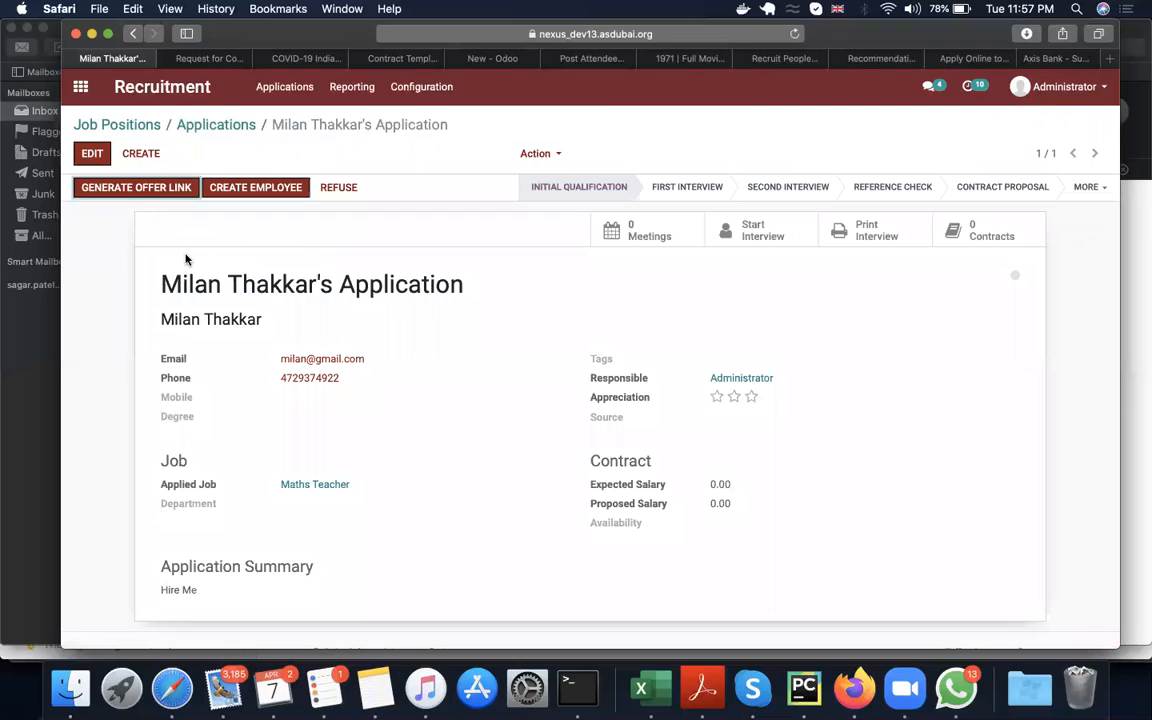
{"action": "left_click", "coordinate": [95, 156]}
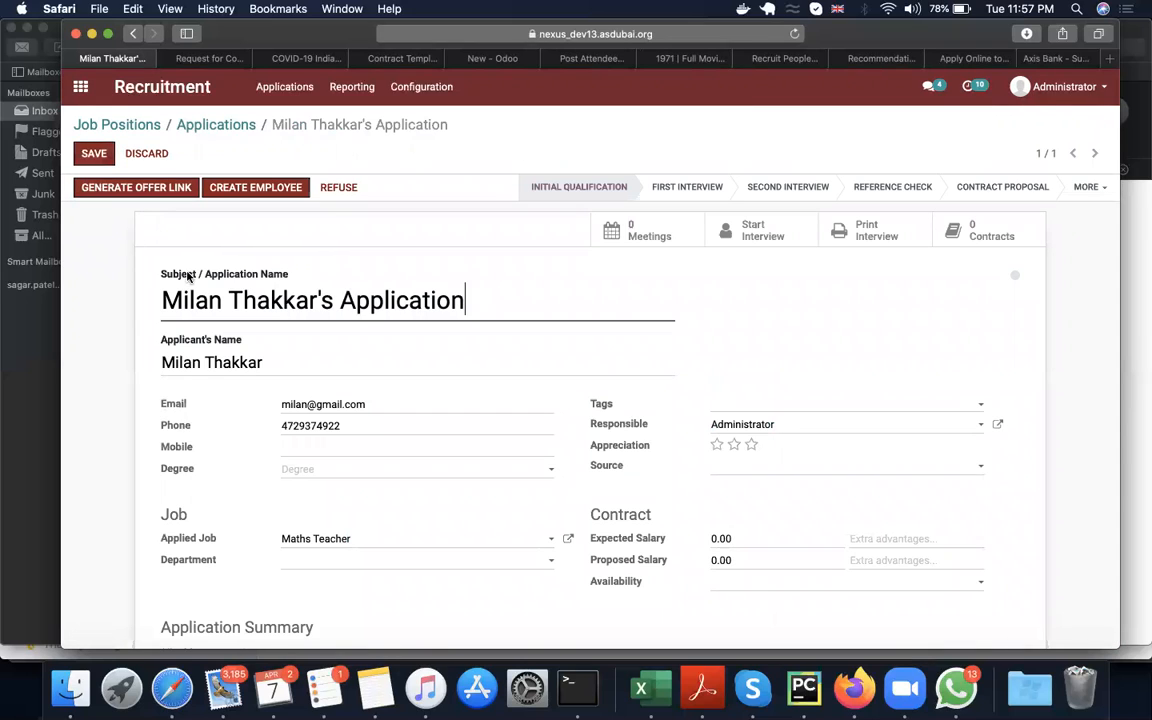
{"action": "scroll", "coordinate": [364, 401], "scroll_direction": "down", "scroll_amount": 2}
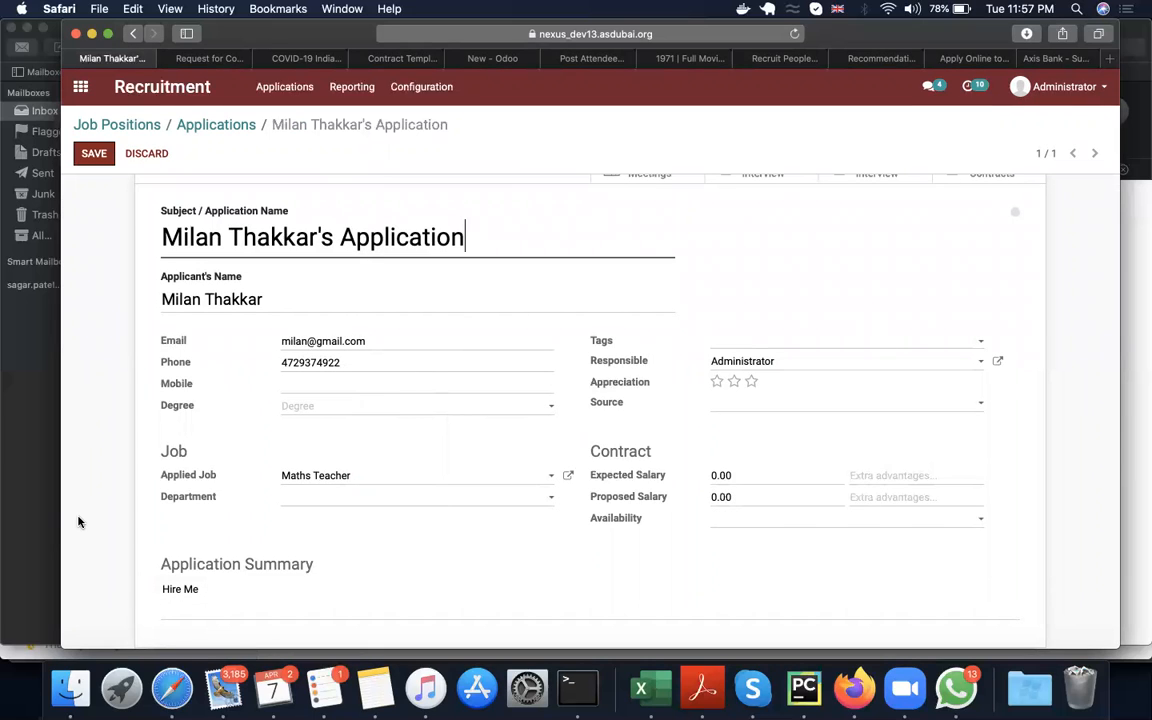
{"action": "scroll", "coordinate": [79, 521], "scroll_direction": "down", "scroll_amount": 5}
{"action": "scroll", "coordinate": [79, 521], "scroll_direction": "down", "scroll_amount": 3}
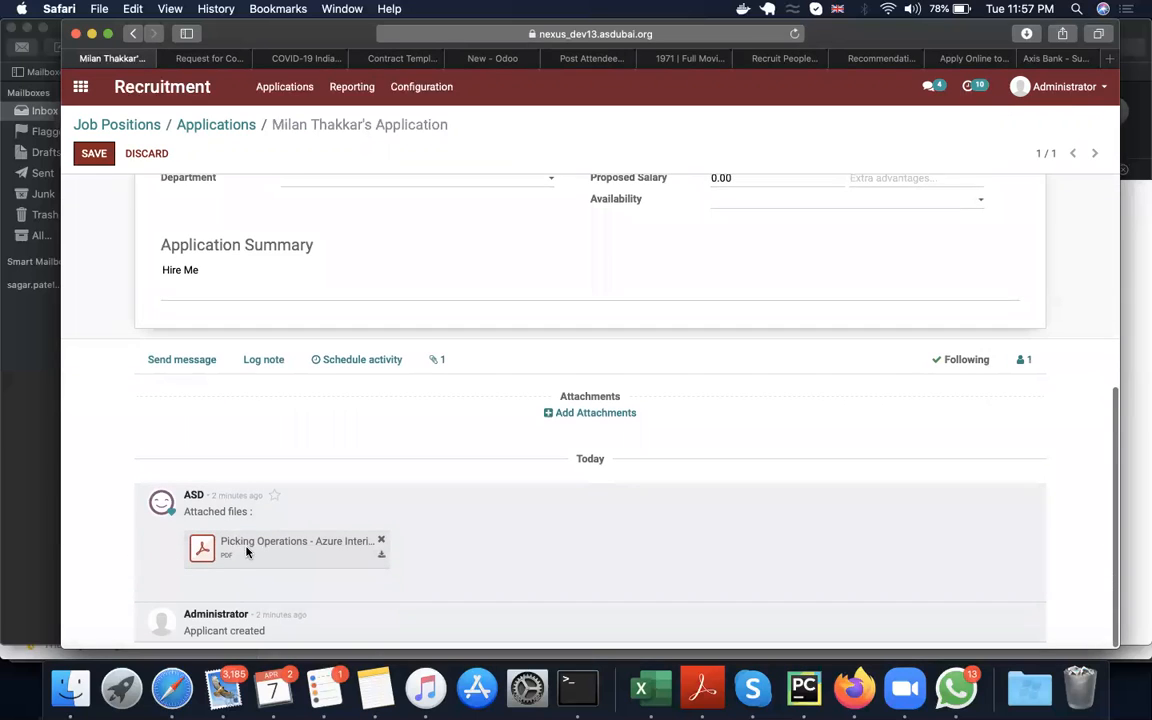
{"action": "left_click", "coordinate": [200, 546]}
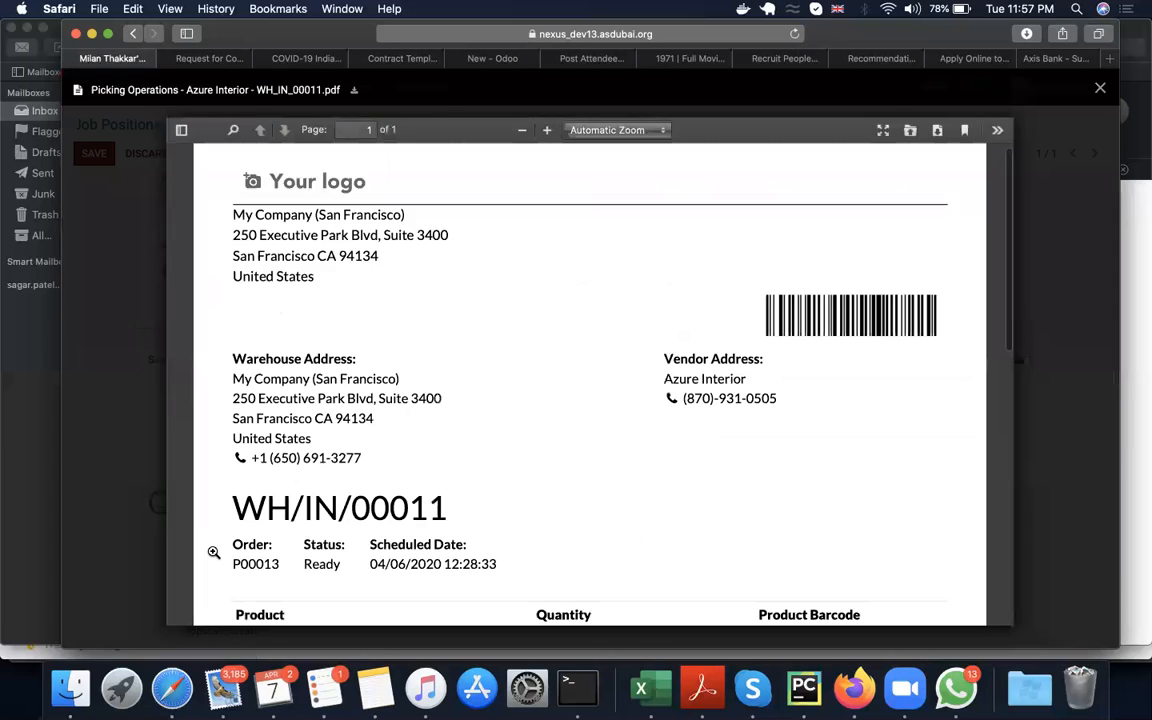
{"action": "scroll", "coordinate": [212, 550], "scroll_direction": "down", "scroll_amount": 6}
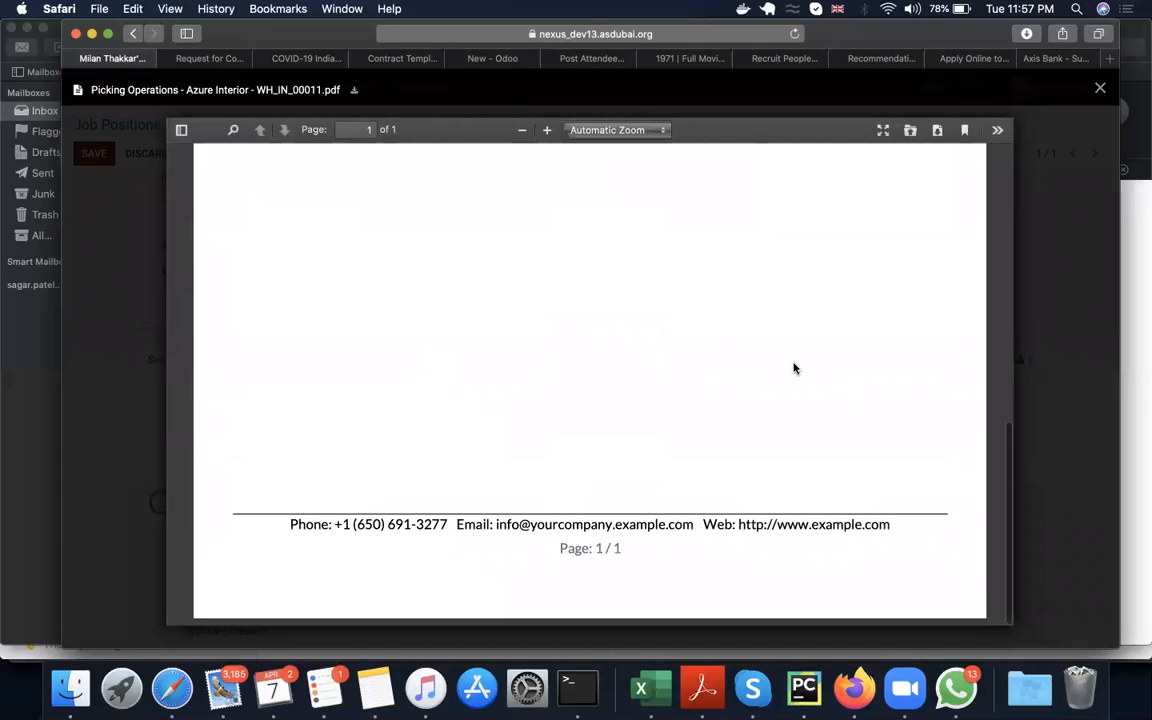
{"action": "left_click", "coordinate": [1100, 88]}
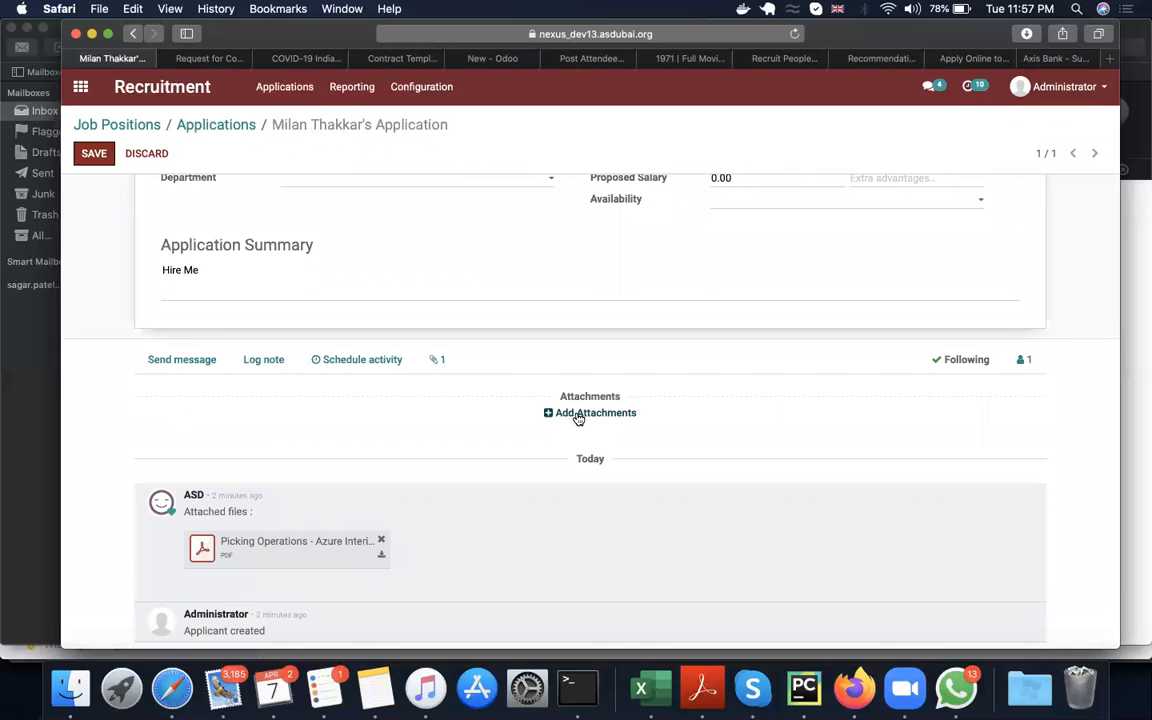
Step: Rate the applicant's Appreciation at two stars and check the options offered for Source and Degree
{"action": "scroll", "coordinate": [194, 410], "scroll_direction": "up", "scroll_amount": 5}
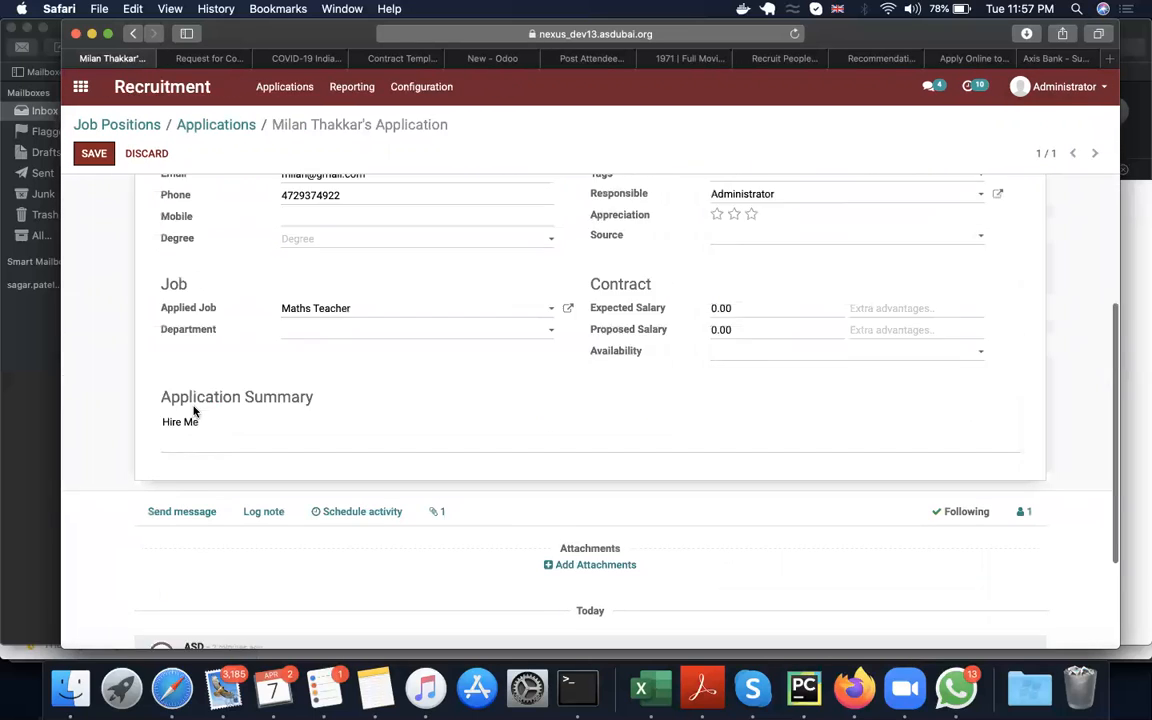
{"action": "scroll", "coordinate": [194, 410], "scroll_direction": "up", "scroll_amount": 3}
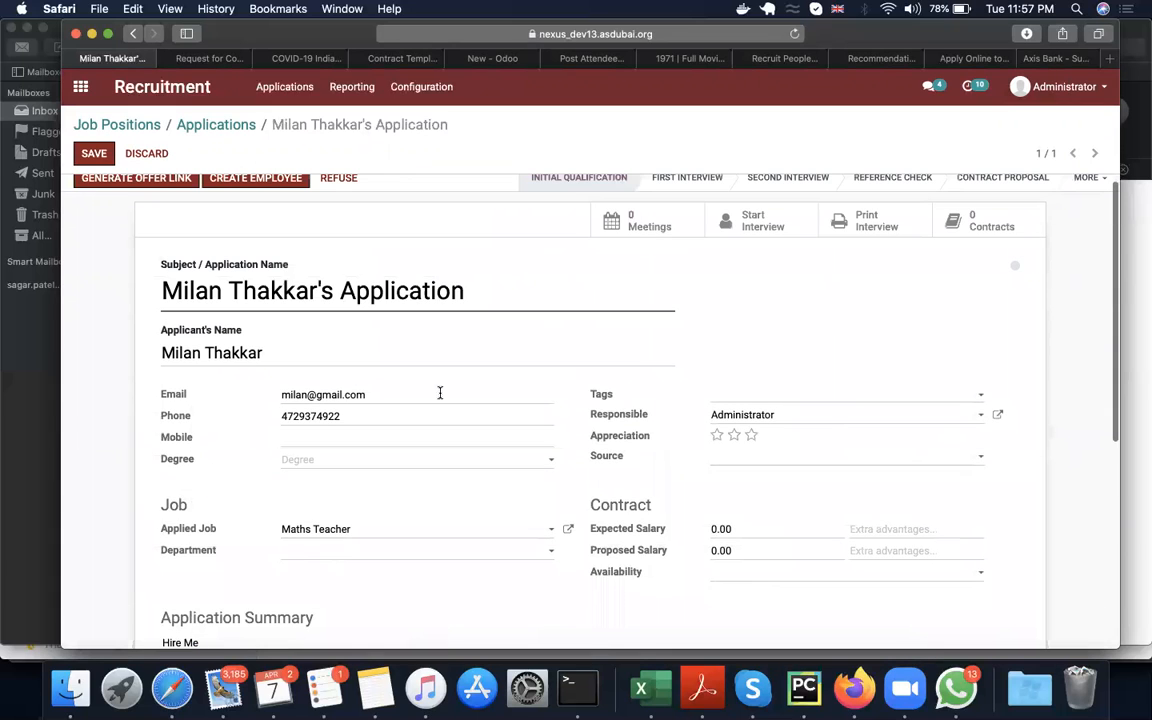
{"action": "left_click", "coordinate": [721, 466]}
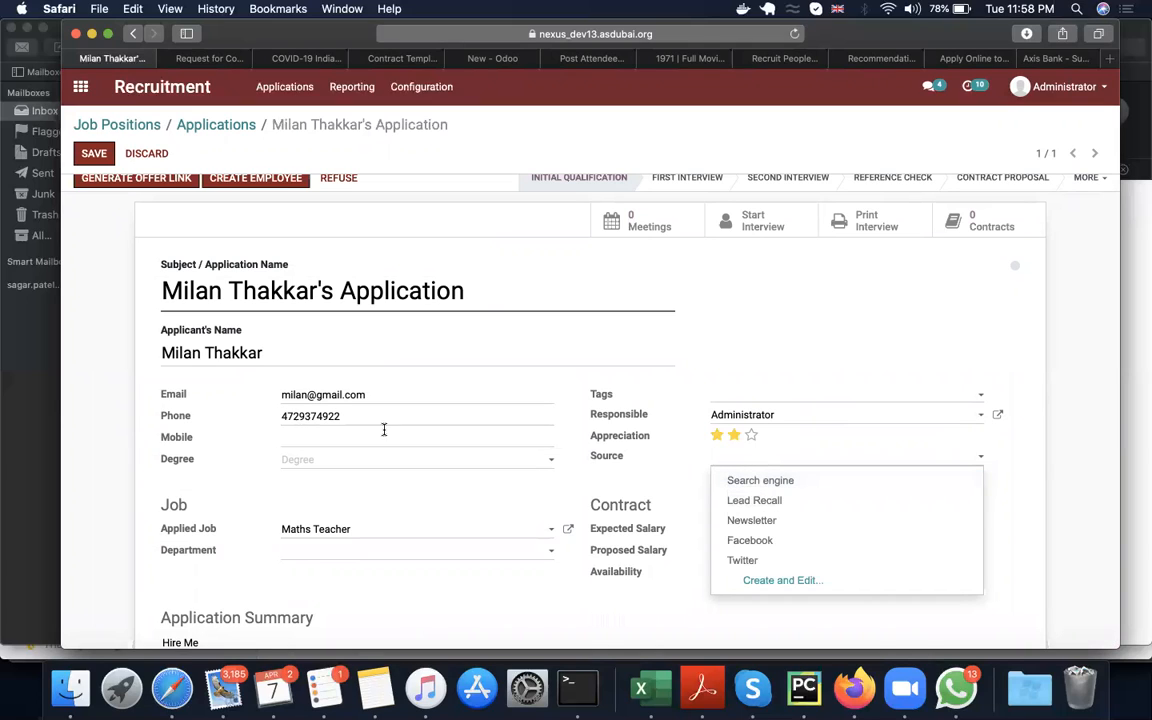
{"action": "left_click", "coordinate": [355, 460]}
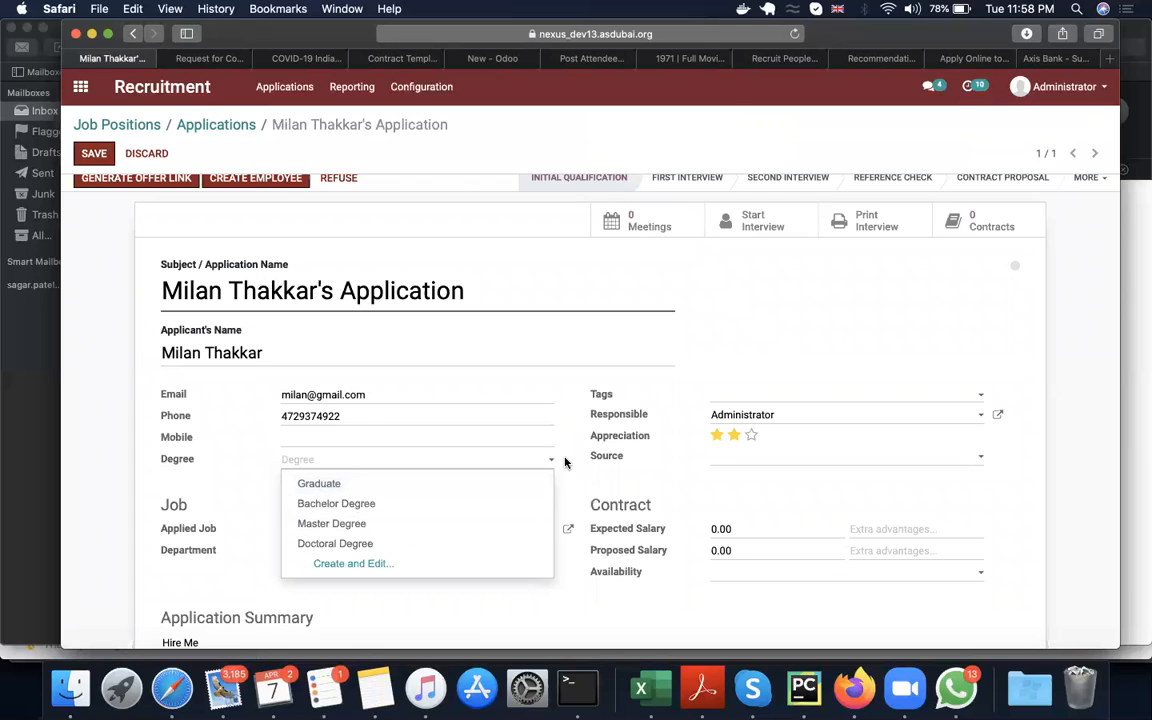
{"action": "left_click", "coordinate": [311, 460]}
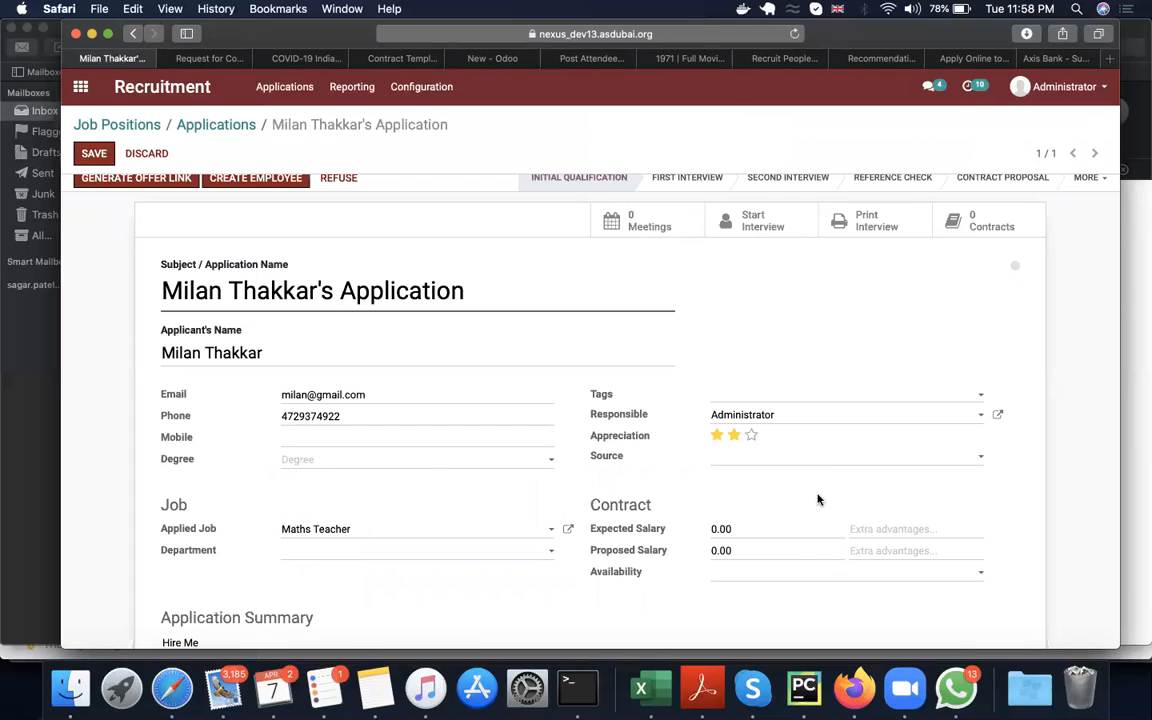
Step: Leave the application form without saving its changes and move the applicant's card from Initial Qualification to First Interview
{"action": "mouse_move", "coordinate": [629, 534]}
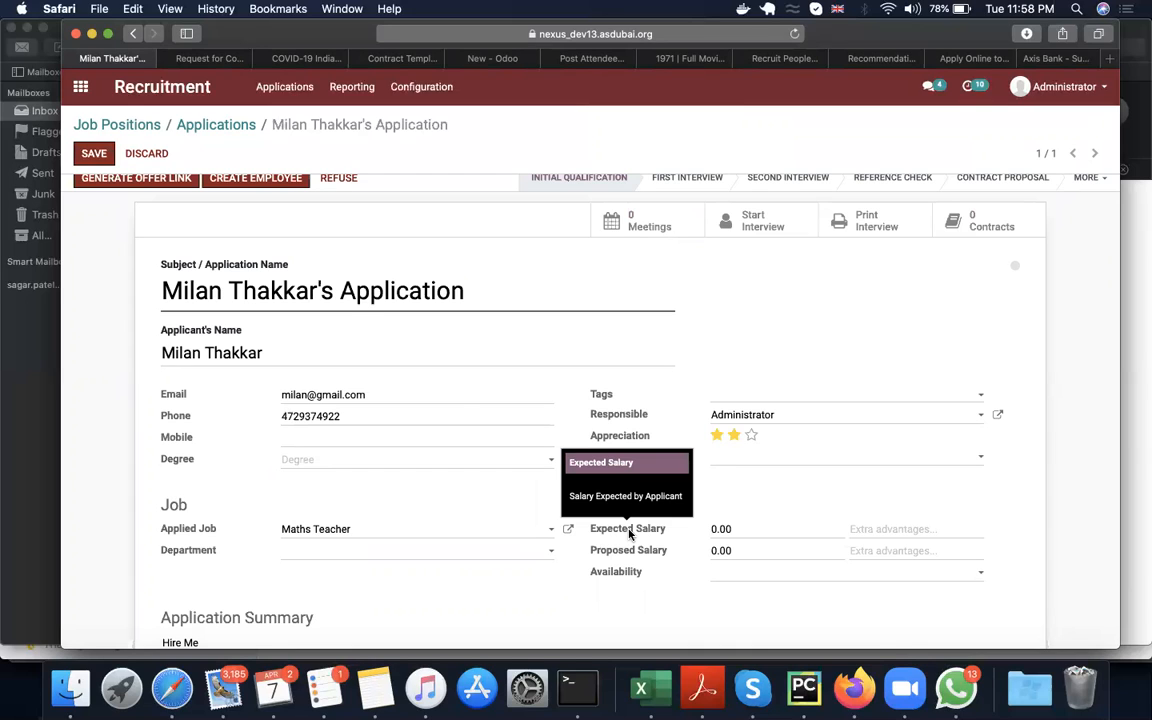
{"action": "scroll", "coordinate": [462, 400], "scroll_direction": "up", "scroll_amount": 1}
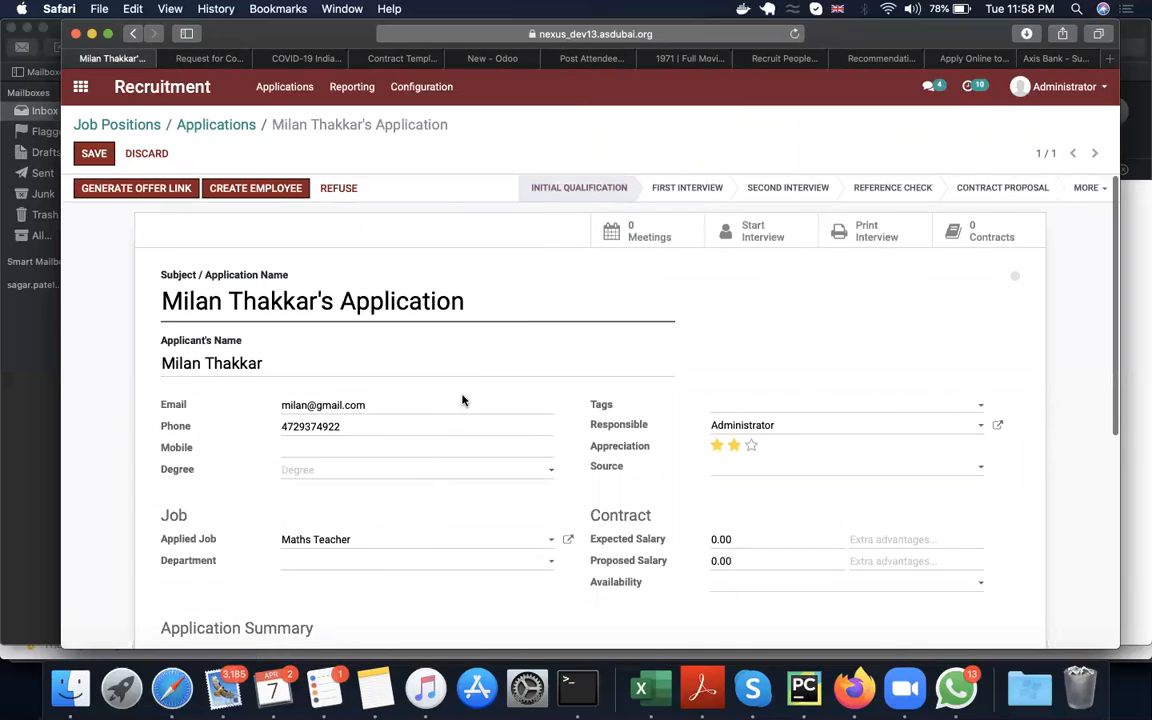
{"action": "scroll", "coordinate": [462, 400], "scroll_direction": "down", "scroll_amount": 5}
{"action": "scroll", "coordinate": [462, 400], "scroll_direction": "up", "scroll_amount": 5}
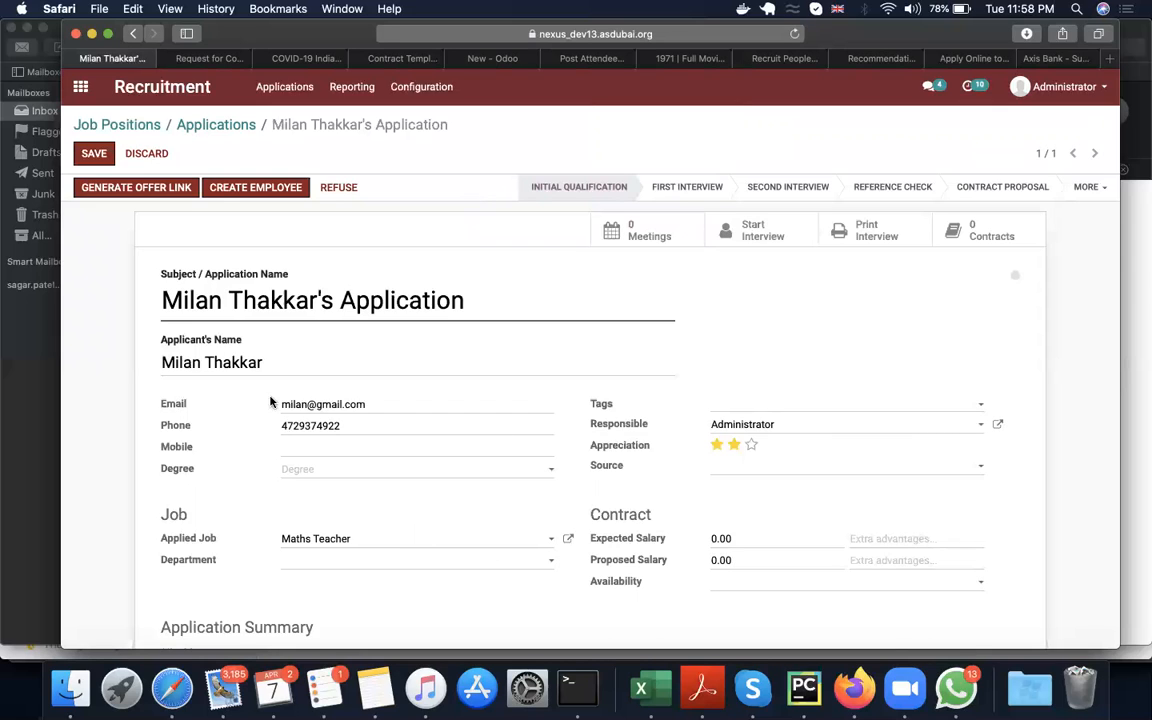
{"action": "left_click", "coordinate": [213, 124]}
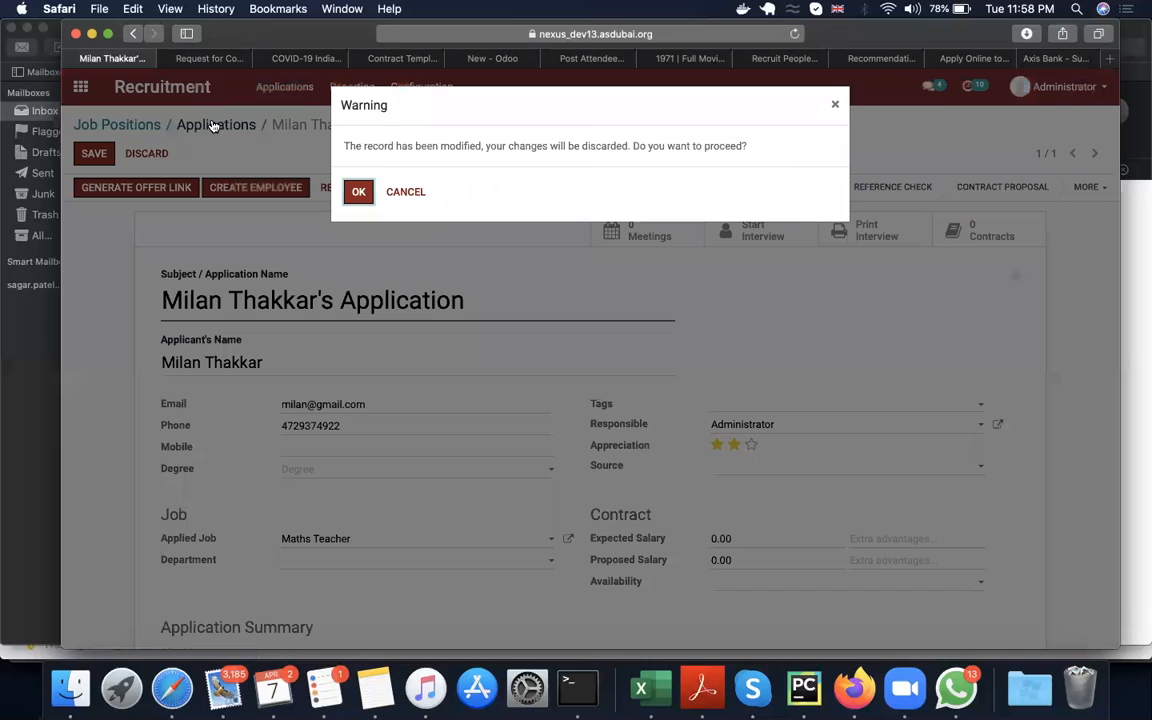
{"action": "left_click", "coordinate": [355, 191]}
{"action": "left_click_drag", "start_coordinate": [165, 274], "coordinate": [411, 263]}
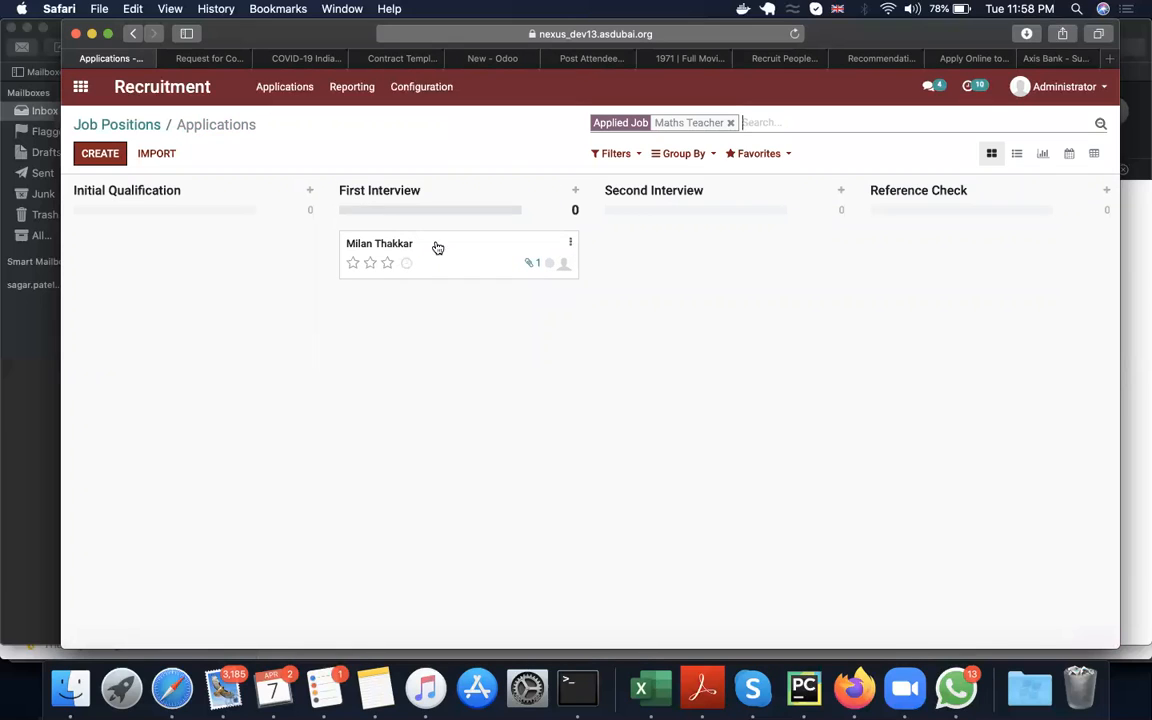
Step: Open the applicant's application and examine the automatic shortlisting message and the stage change logged in its message history
{"action": "left_click", "coordinate": [444, 246]}
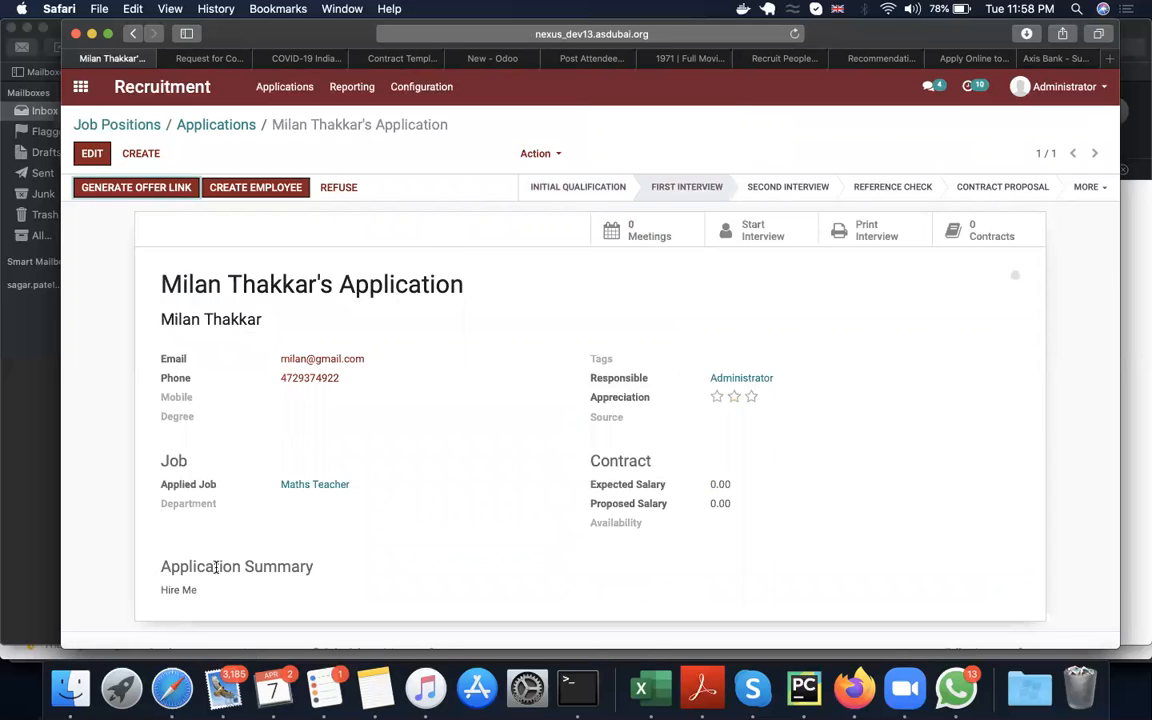
{"action": "scroll", "coordinate": [200, 520], "scroll_direction": "down", "scroll_amount": 3}
{"action": "scroll", "coordinate": [216, 567], "scroll_direction": "down", "scroll_amount": 15}
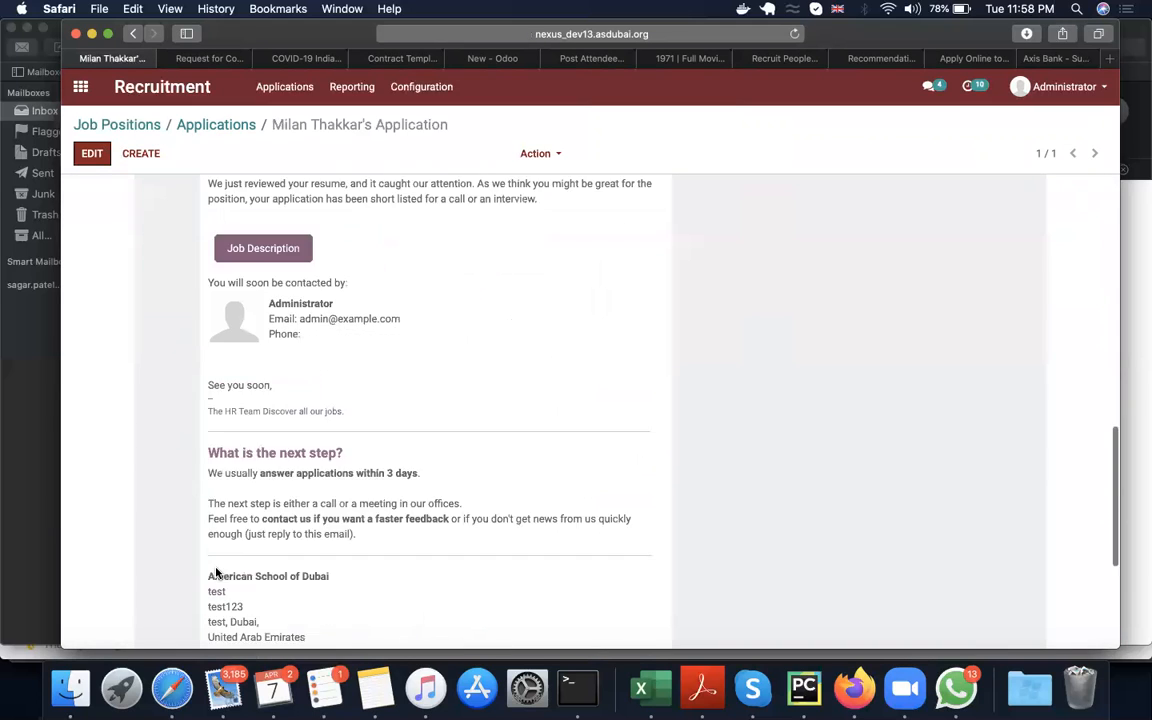
{"action": "scroll", "coordinate": [216, 572], "scroll_direction": "up", "scroll_amount": 10}
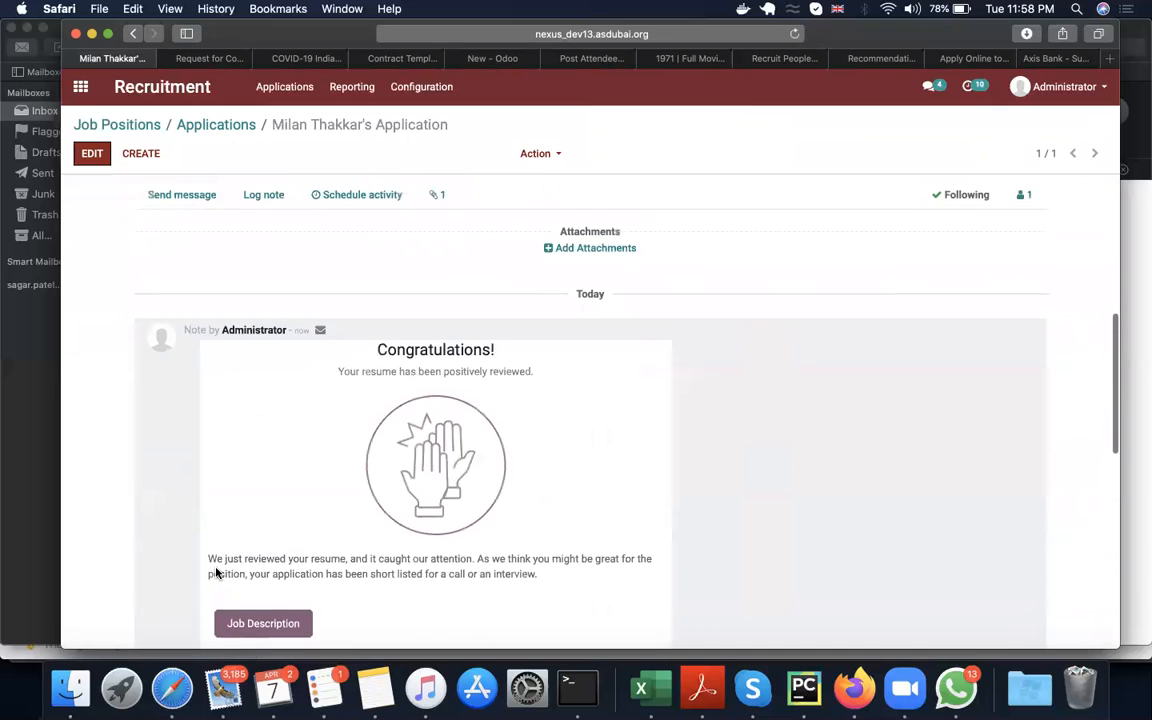
{"action": "scroll", "coordinate": [217, 572], "scroll_direction": "down", "scroll_amount": 1}
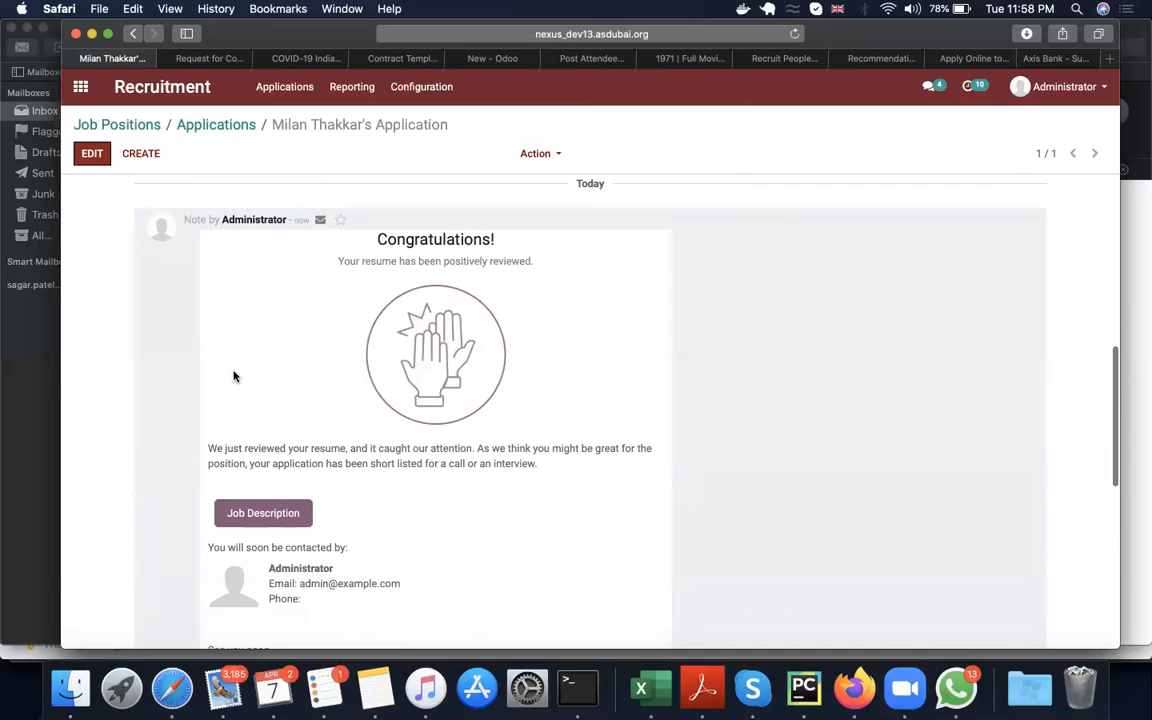
{"action": "scroll", "coordinate": [234, 378], "scroll_direction": "down", "scroll_amount": 1}
{"action": "scroll", "coordinate": [234, 378], "scroll_direction": "down", "scroll_amount": 1}
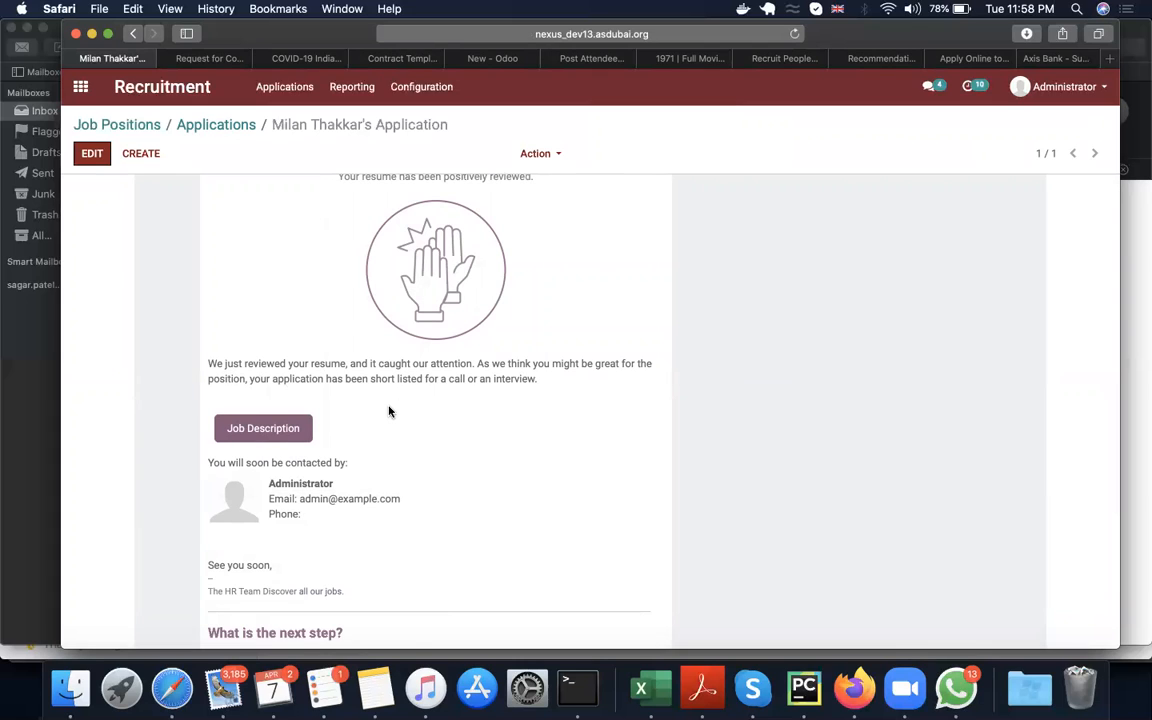
{"action": "scroll", "coordinate": [390, 410], "scroll_direction": "down", "scroll_amount": 4}
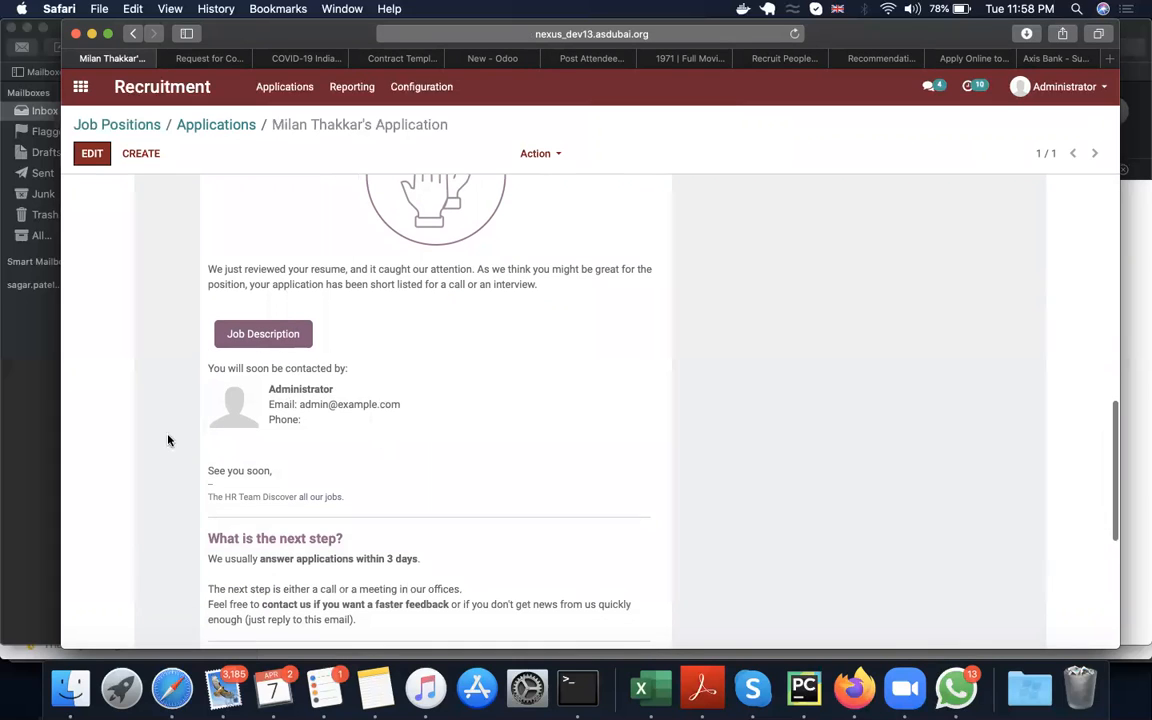
{"action": "scroll", "coordinate": [350, 540], "scroll_direction": "down", "scroll_amount": 10}
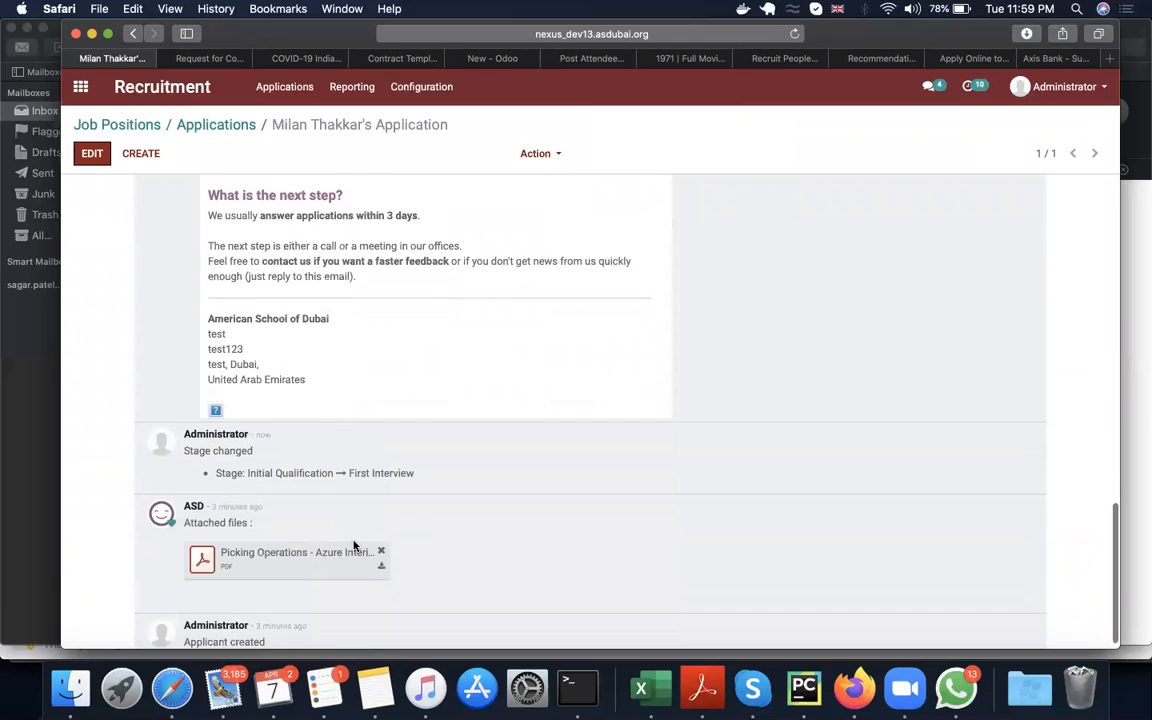
{"action": "scroll", "coordinate": [353, 545], "scroll_direction": "up", "scroll_amount": 15}
{"action": "scroll", "coordinate": [353, 545], "scroll_direction": "down", "scroll_amount": 10}
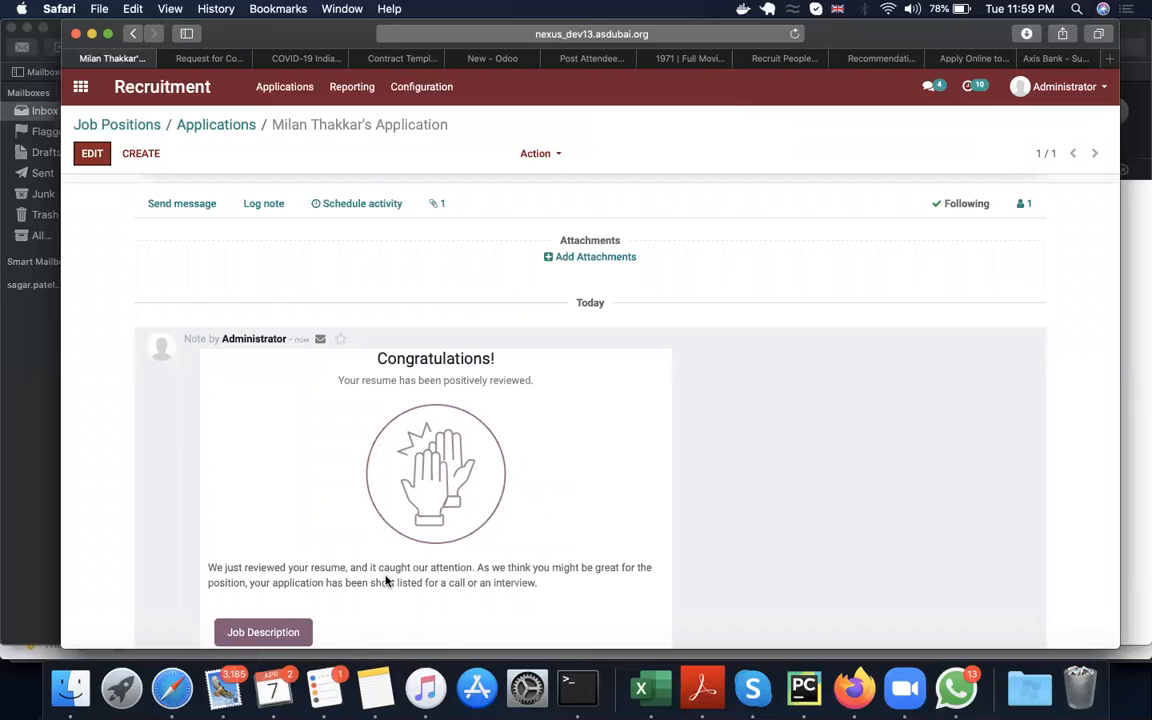
{"action": "scroll", "coordinate": [386, 581], "scroll_direction": "up", "scroll_amount": 8}
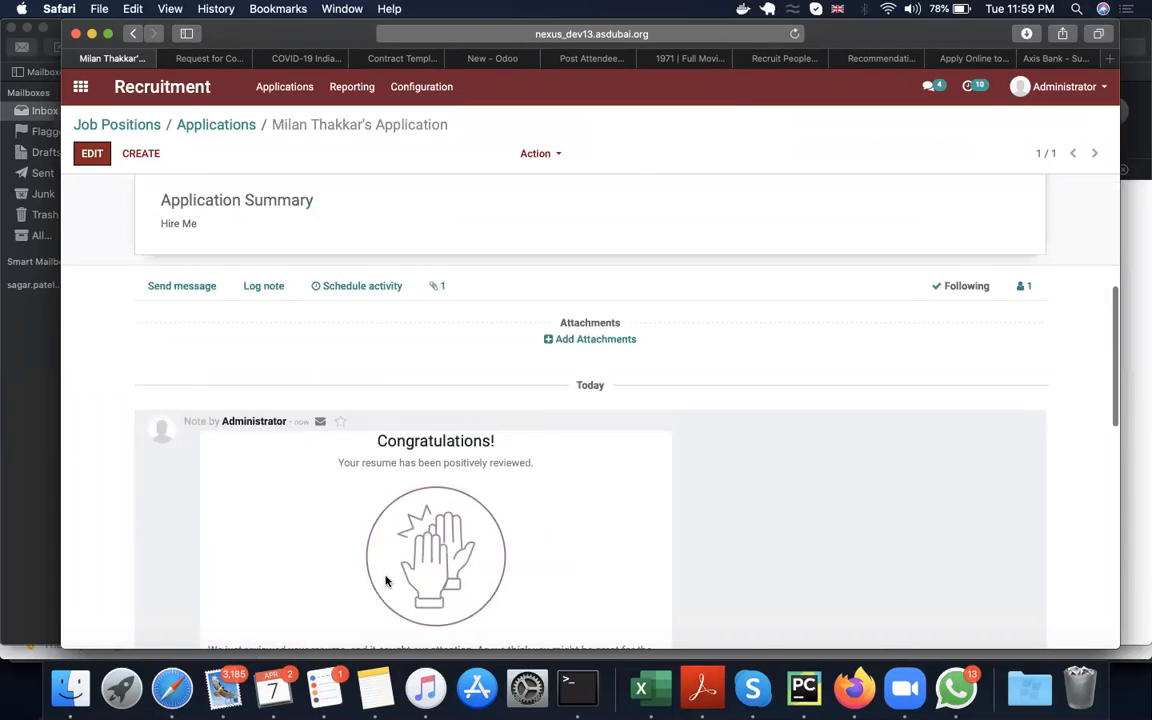
{"action": "scroll", "coordinate": [386, 581], "scroll_direction": "up", "scroll_amount": 3}
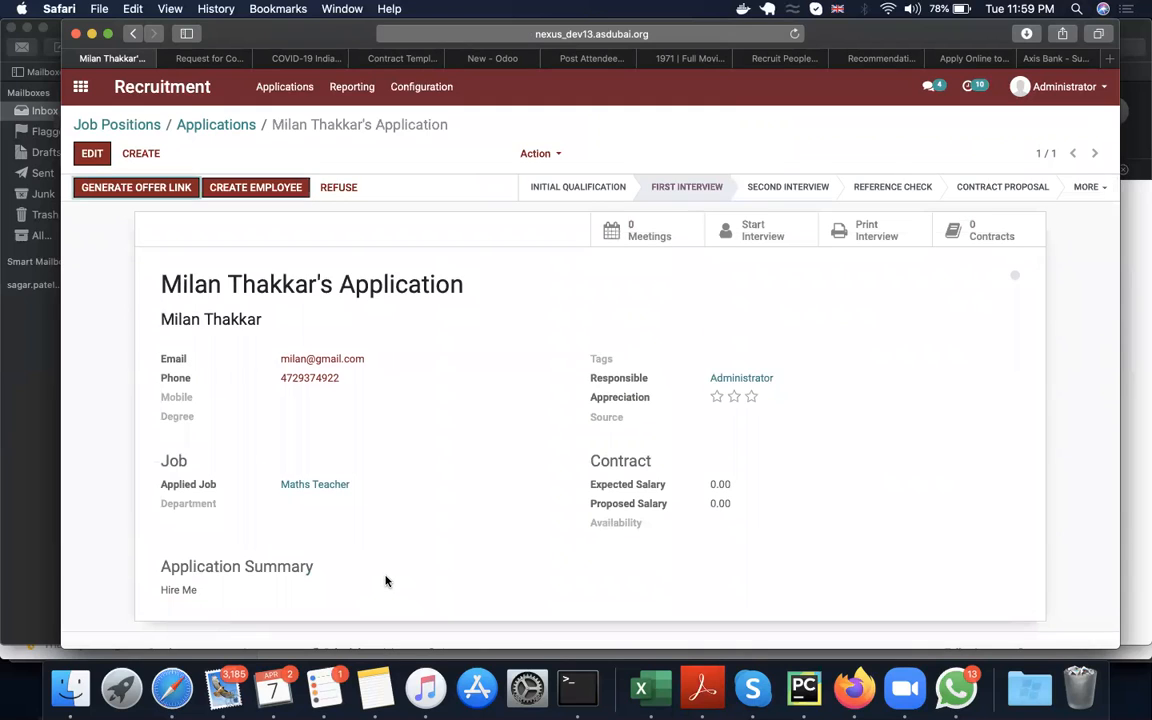
Step: Open the applicant's meetings calendar and start a new meeting on Thursday 9 April from 8:00 to 9:00
{"action": "left_click", "coordinate": [650, 236]}
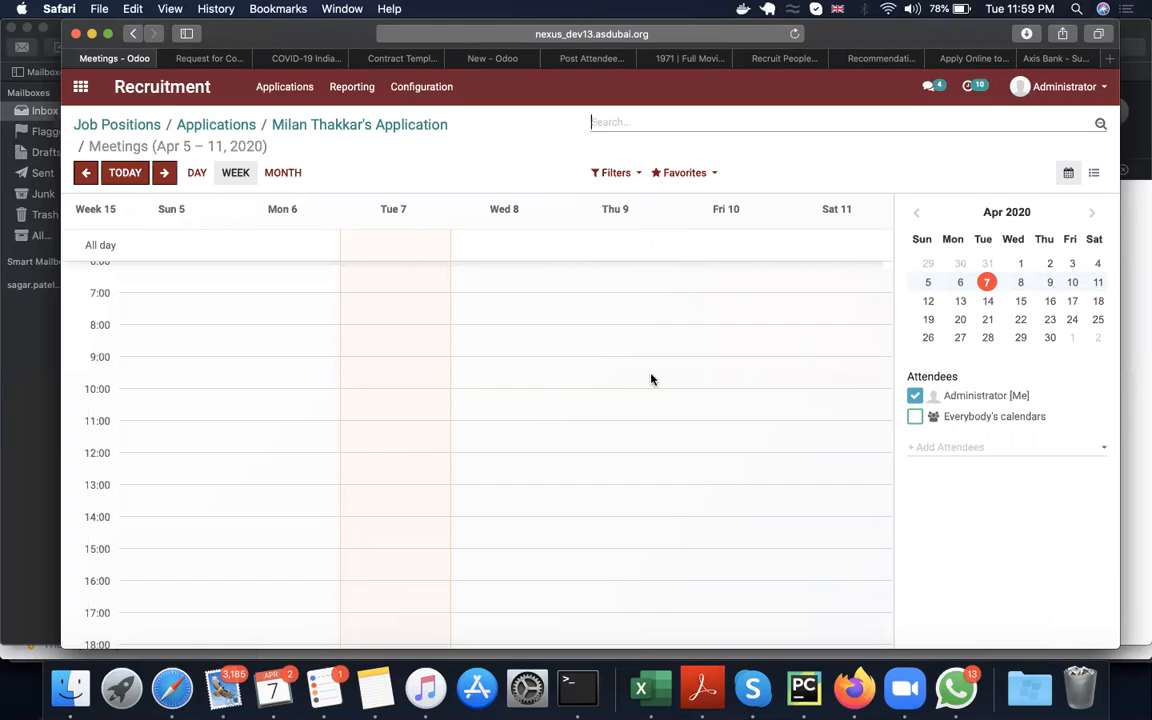
{"action": "scroll", "coordinate": [601, 379], "scroll_direction": "up", "scroll_amount": 5}
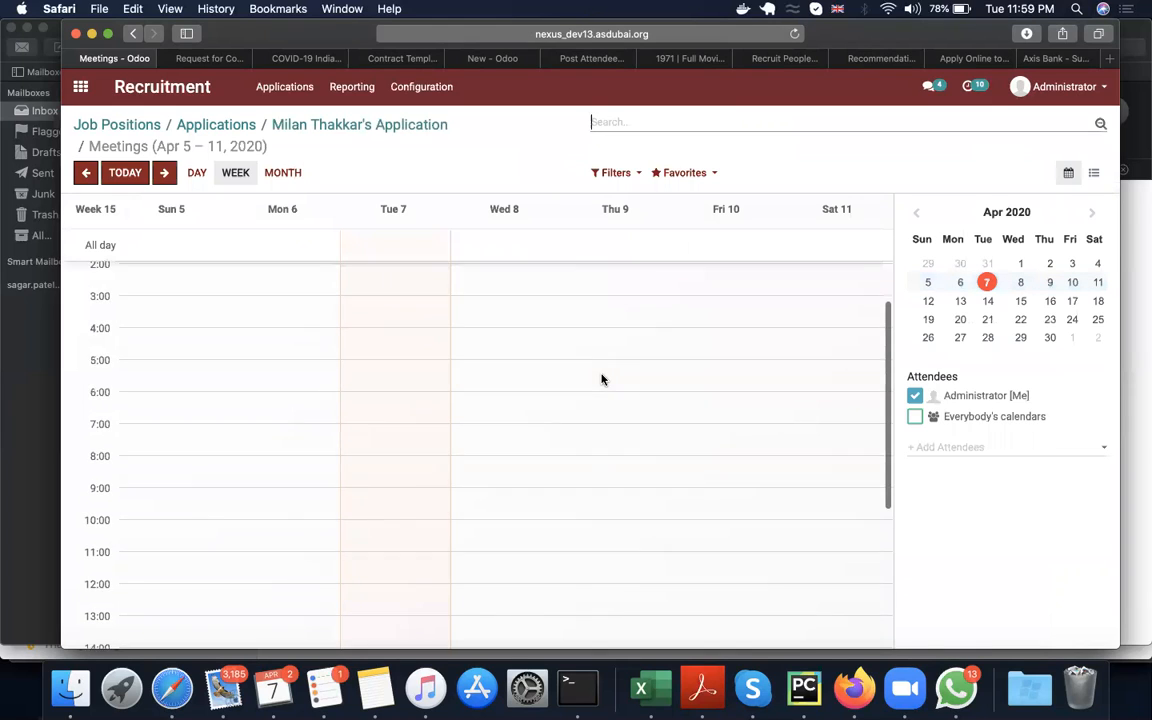
{"action": "scroll", "coordinate": [601, 379], "scroll_direction": "down", "scroll_amount": 6}
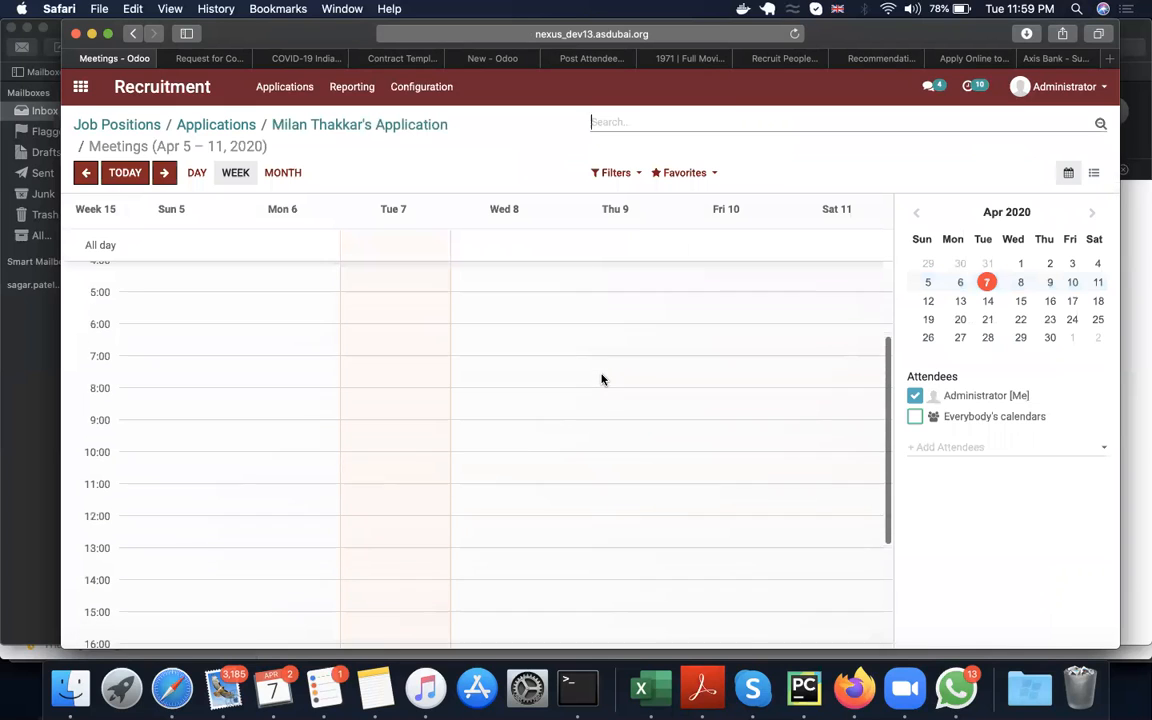
{"action": "scroll", "coordinate": [601, 379], "scroll_direction": "up", "scroll_amount": 4}
{"action": "scroll", "coordinate": [601, 379], "scroll_direction": "up", "scroll_amount": 2}
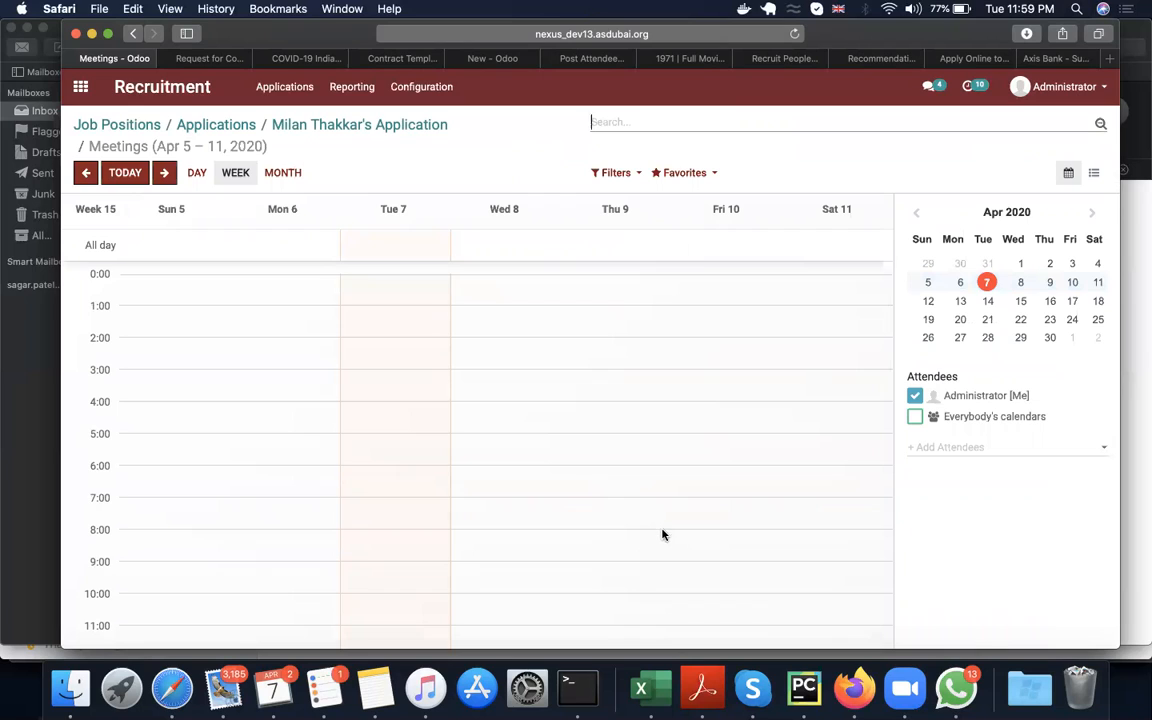
{"action": "left_click_drag", "start_coordinate": [660, 537], "coordinate": [660, 557]}
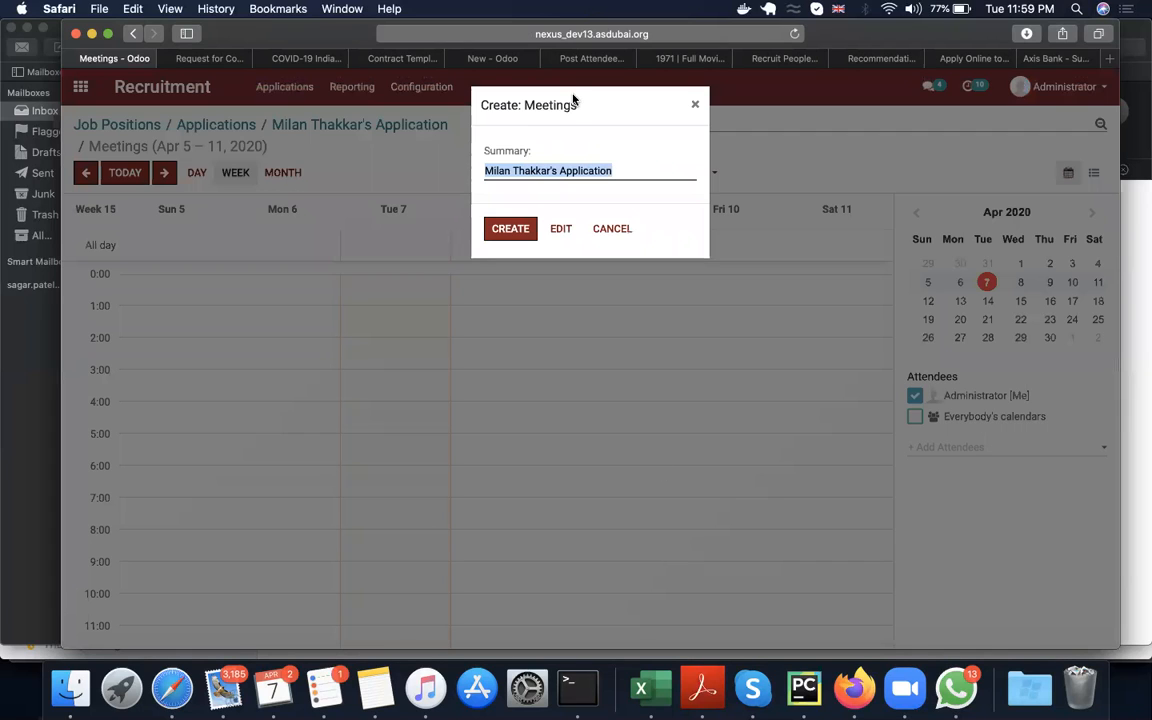
Step: Set the meeting summary to "Maths Teacher Interview - " followed by the applicant's full name and create the meeting
{"action": "type", "text": "MA"}
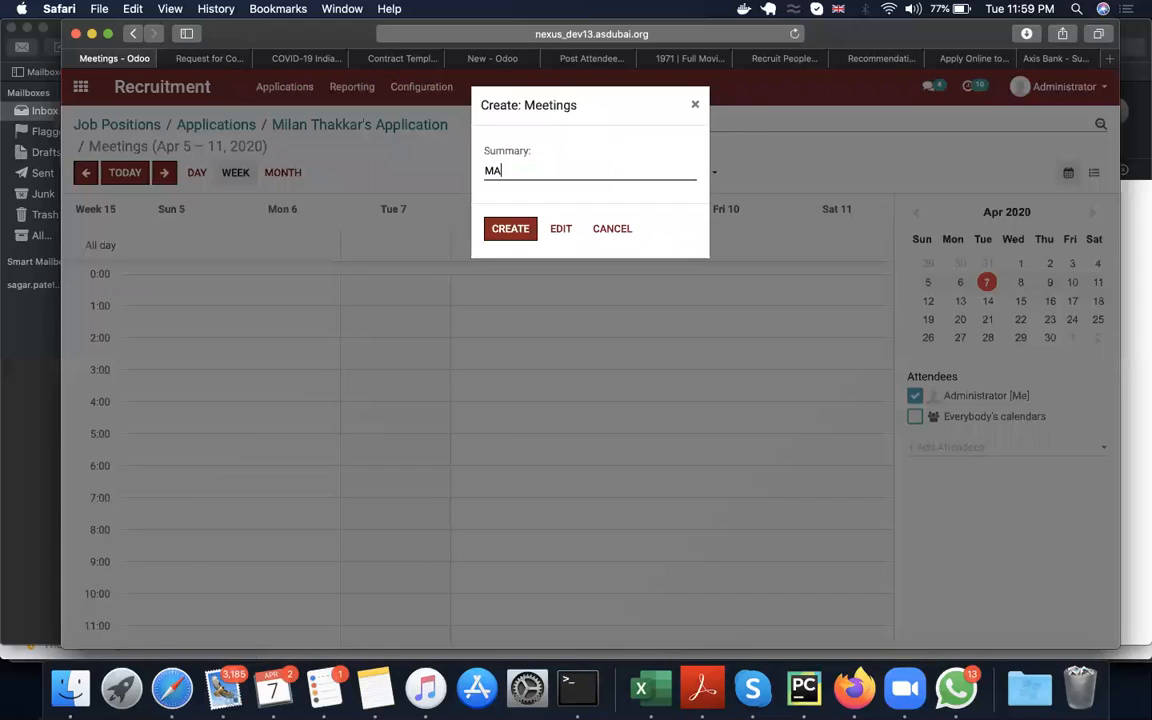
{"action": "type", "text": "ths TEach"}
{"action": "key", "text": "BackSpace"}
{"action": "key", "text": "BackSpace"}
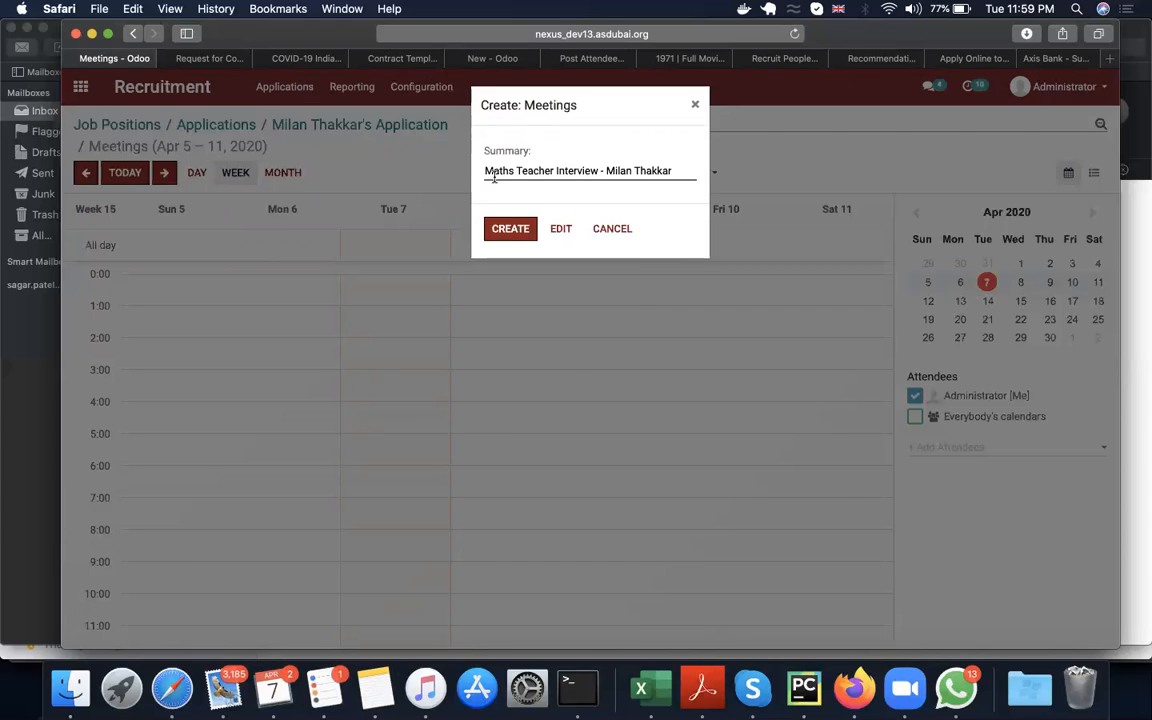
{"action": "left_click", "coordinate": [506, 236]}
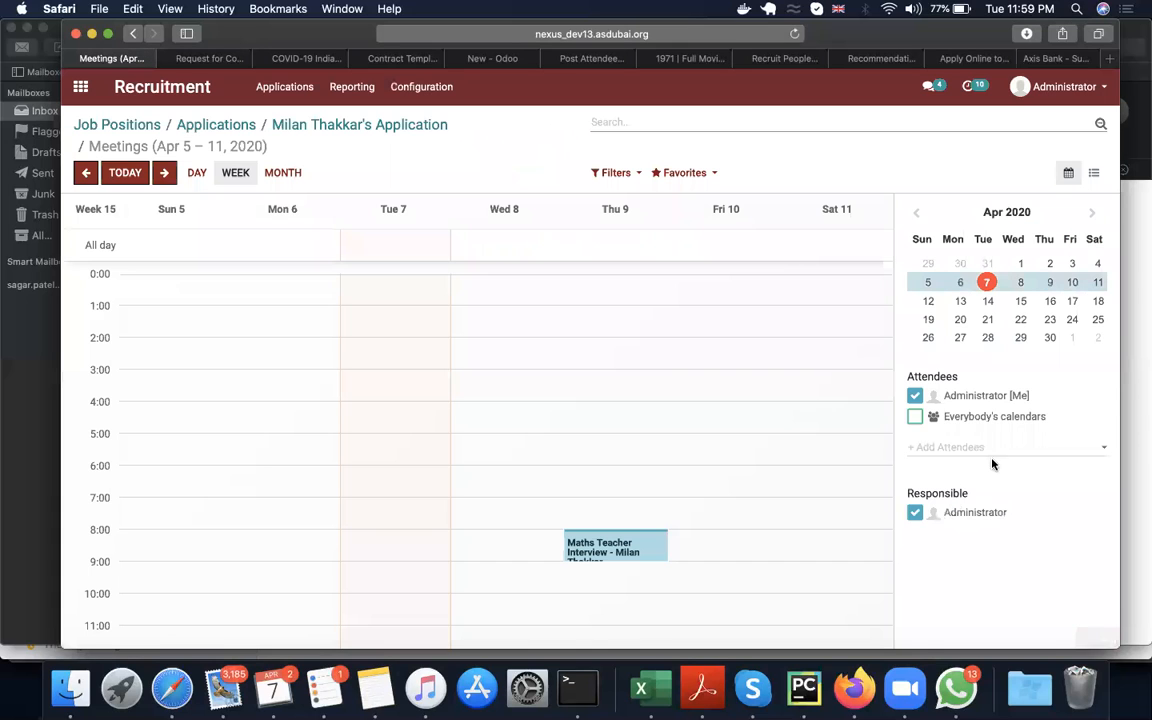
Step: Add the applicant's contact to the calendar's attendees and return to the application record
{"action": "left_click", "coordinate": [985, 449]}
{"action": "type", "text": "milan"}
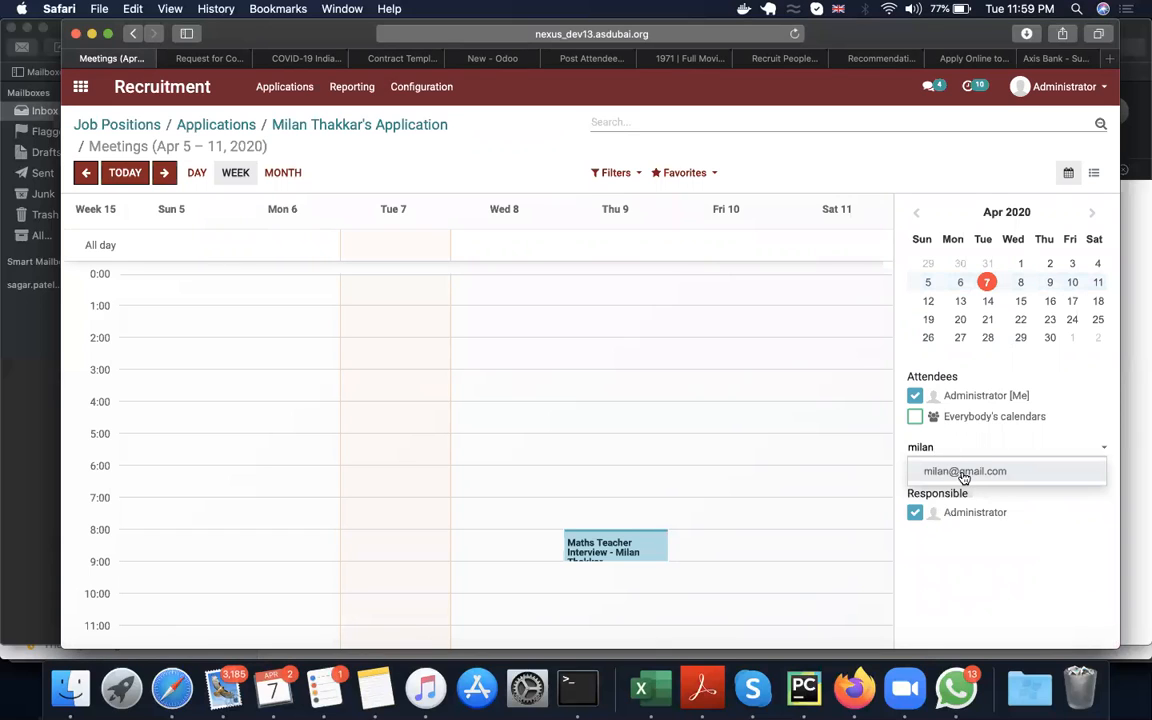
{"action": "left_click", "coordinate": [960, 471]}
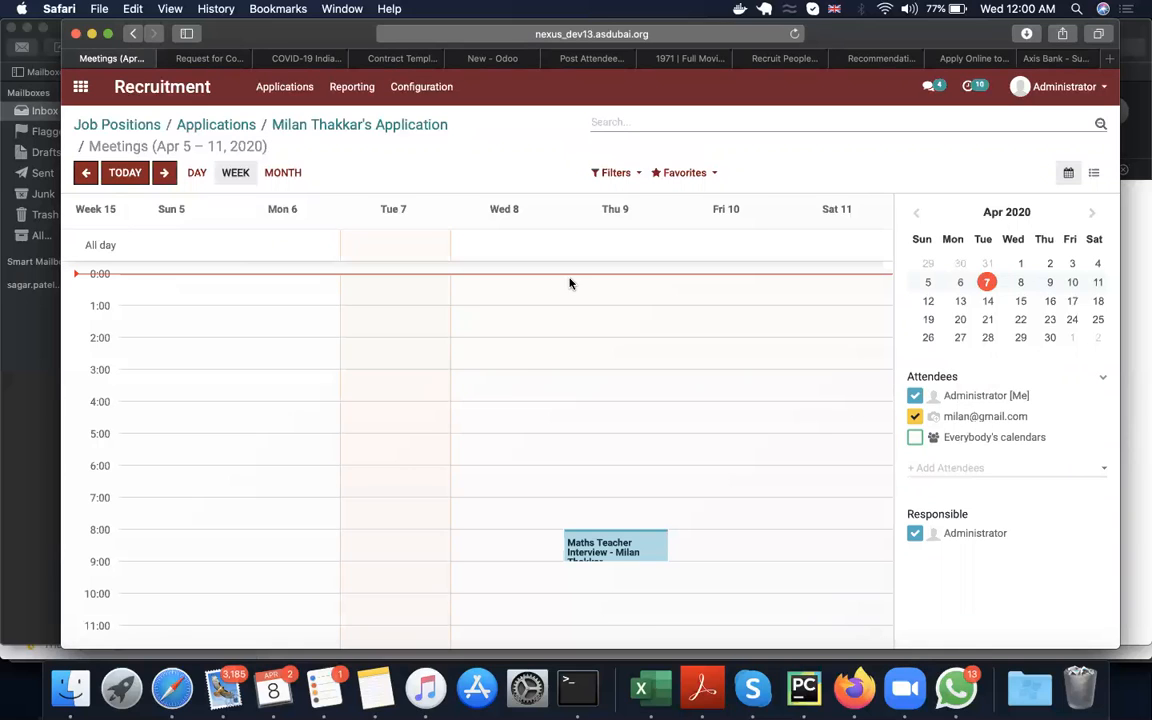
{"action": "left_click", "coordinate": [360, 124]}
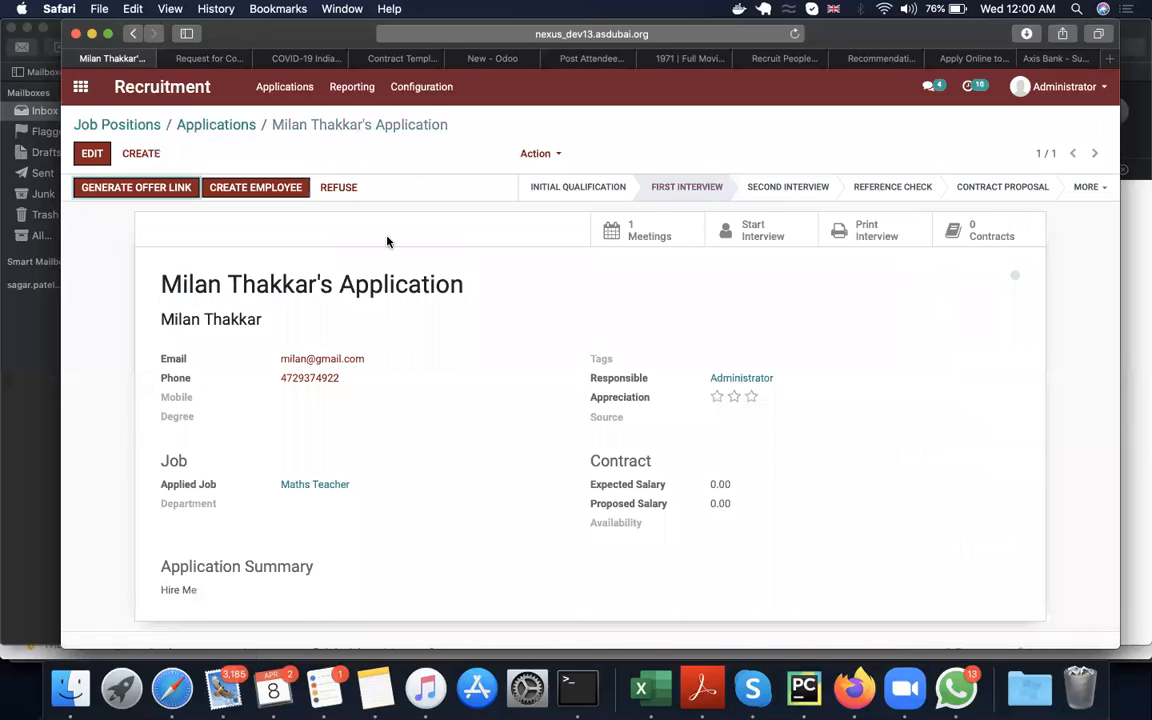
Step: Review the application's message history, try to start the interview survey, and return to the application
{"action": "scroll", "coordinate": [279, 507], "scroll_direction": "down", "scroll_amount": 10}
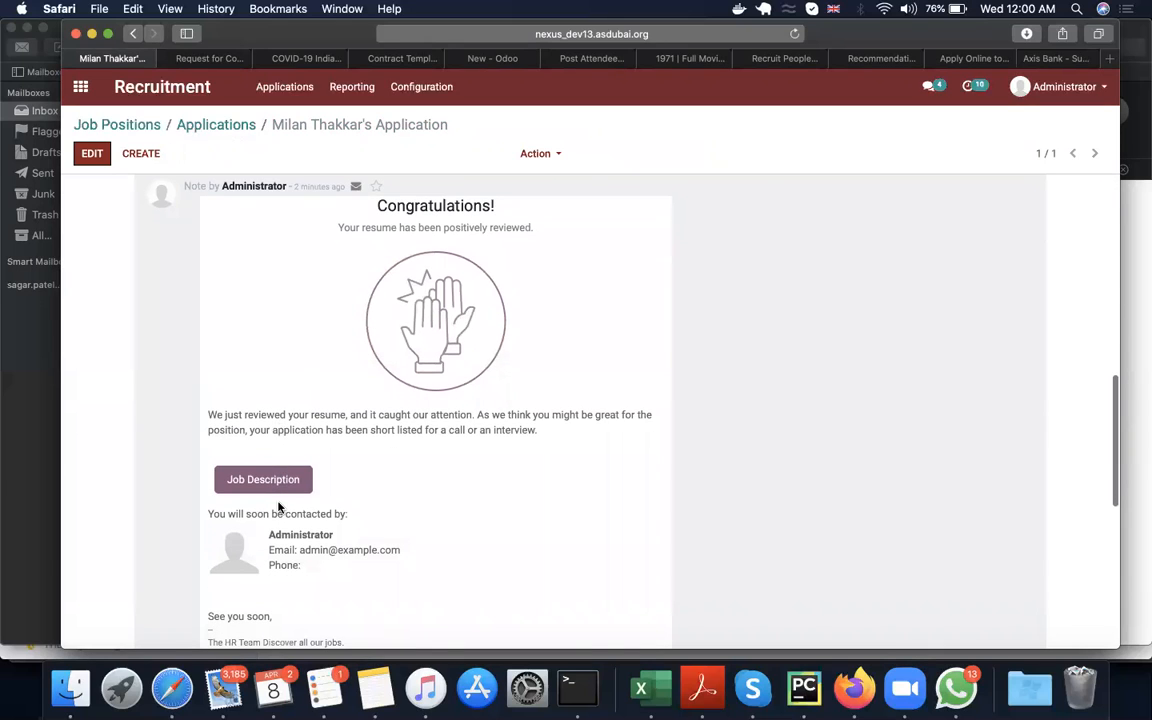
{"action": "scroll", "coordinate": [279, 507], "scroll_direction": "up", "scroll_amount": 10}
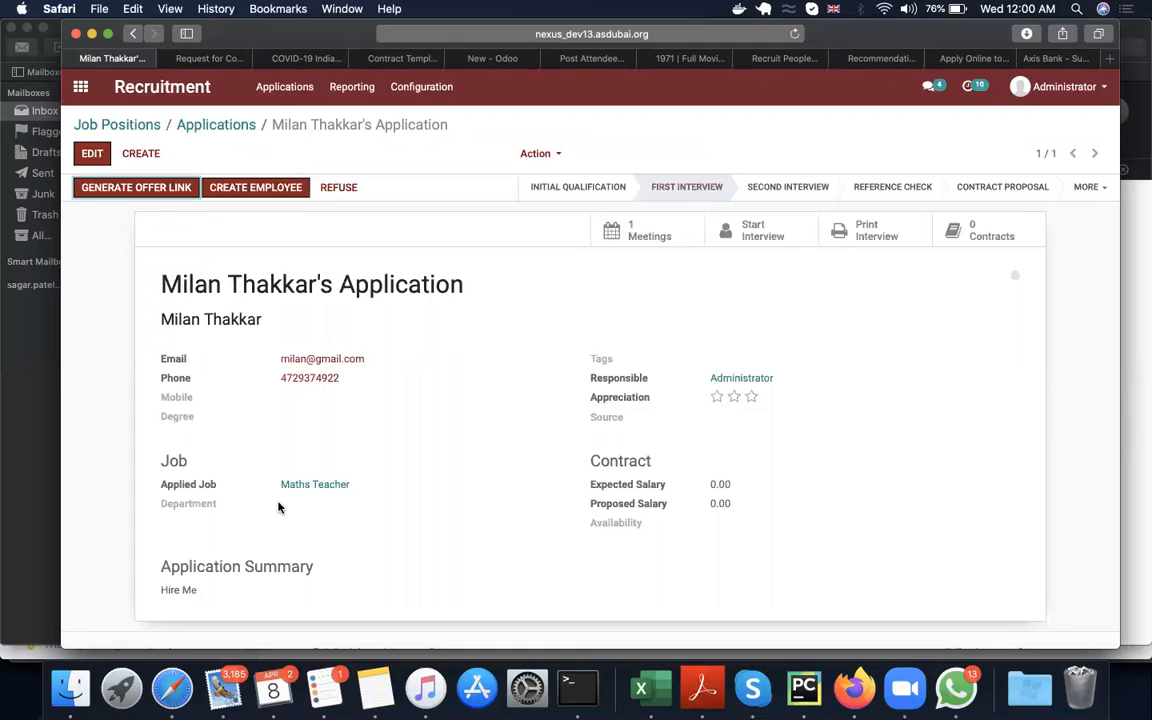
{"action": "left_click", "coordinate": [756, 245]}
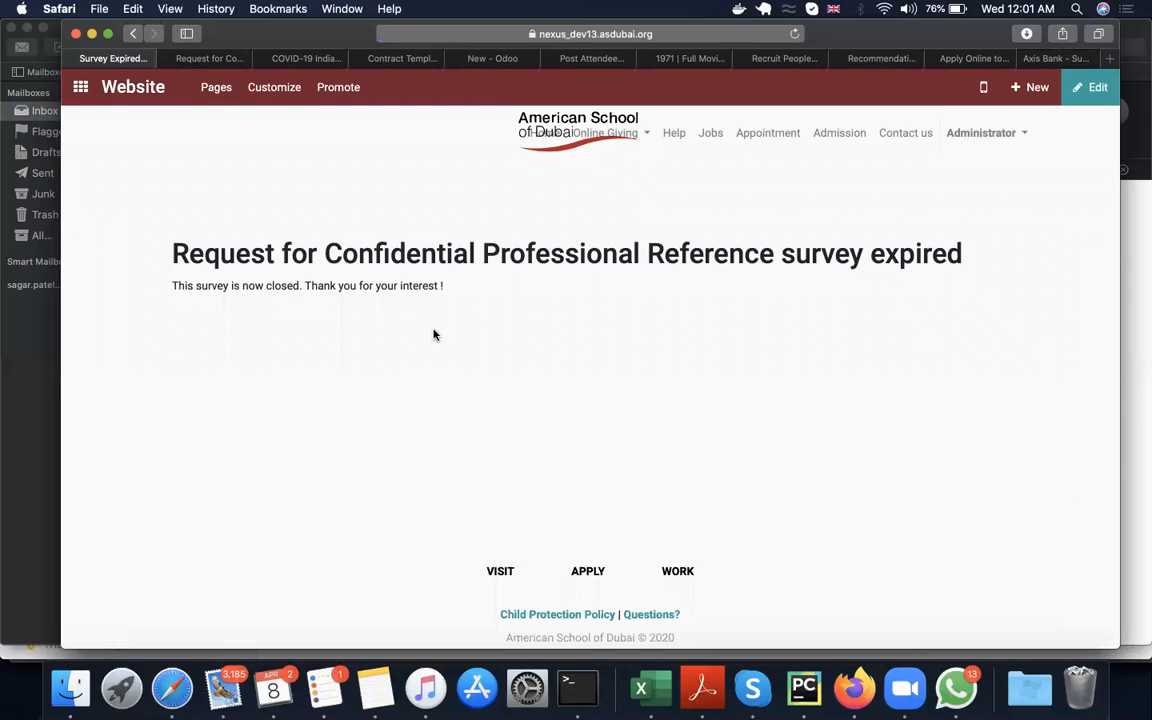
{"action": "left_click", "coordinate": [134, 34]}
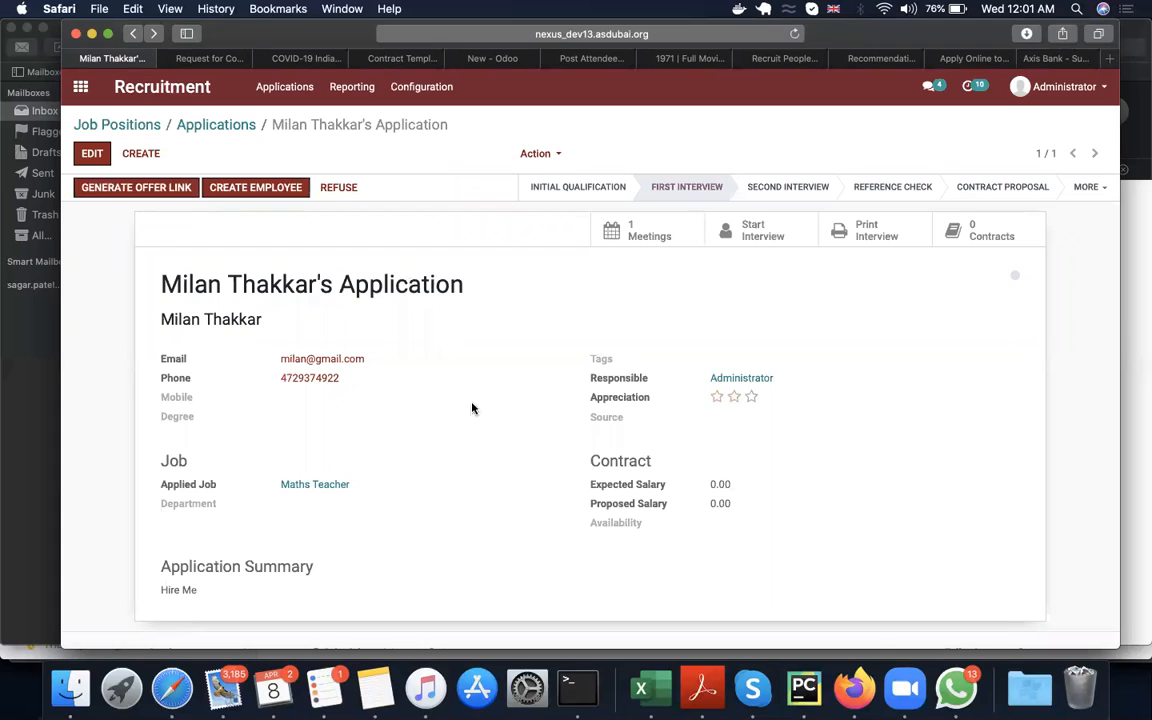
Step: Return to the Maths Teacher applications and move the applicant's card from First Interview to Reference Check
{"action": "left_click", "coordinate": [229, 129]}
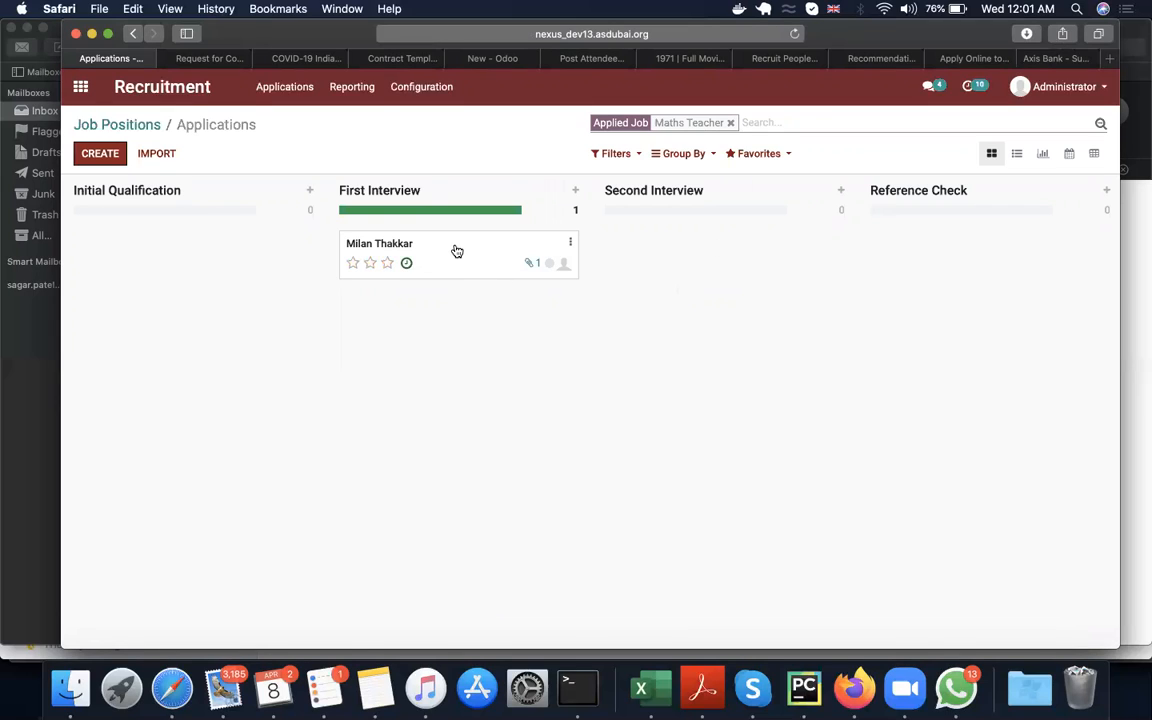
{"action": "left_click_drag", "start_coordinate": [457, 251], "coordinate": [951, 246]}
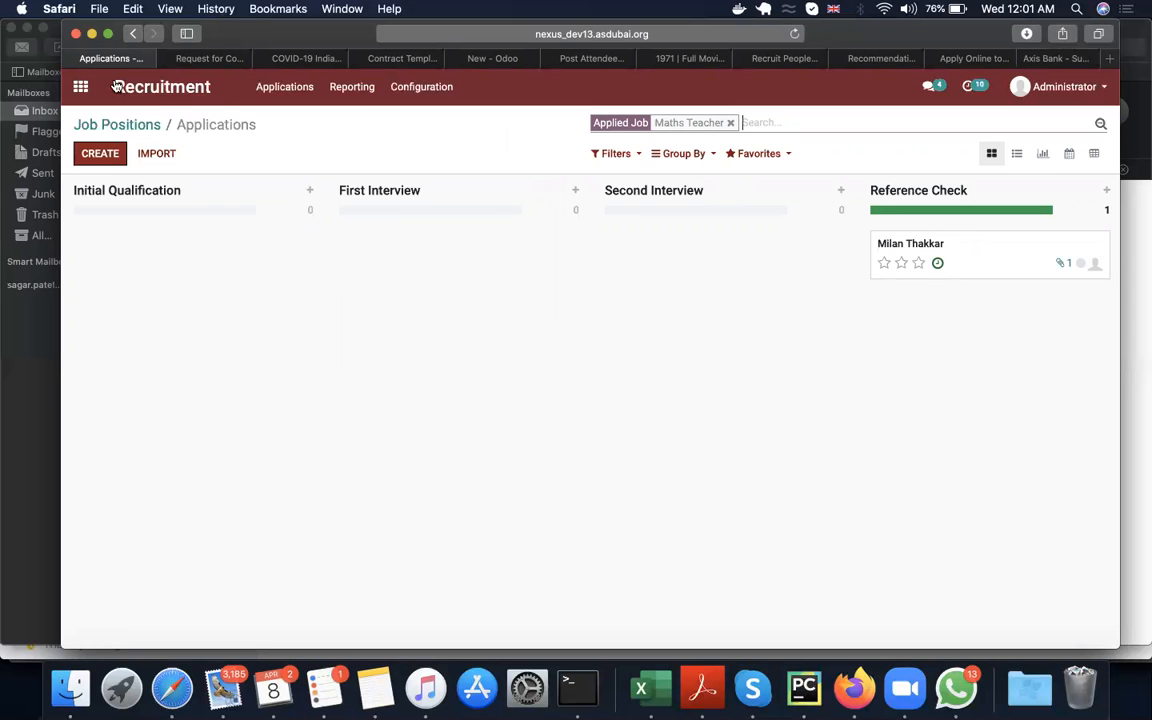
Step: Open the "Request for Confidential Professional Reference" survey in the Surveys app and start a test run of it
{"action": "left_click", "coordinate": [80, 90]}
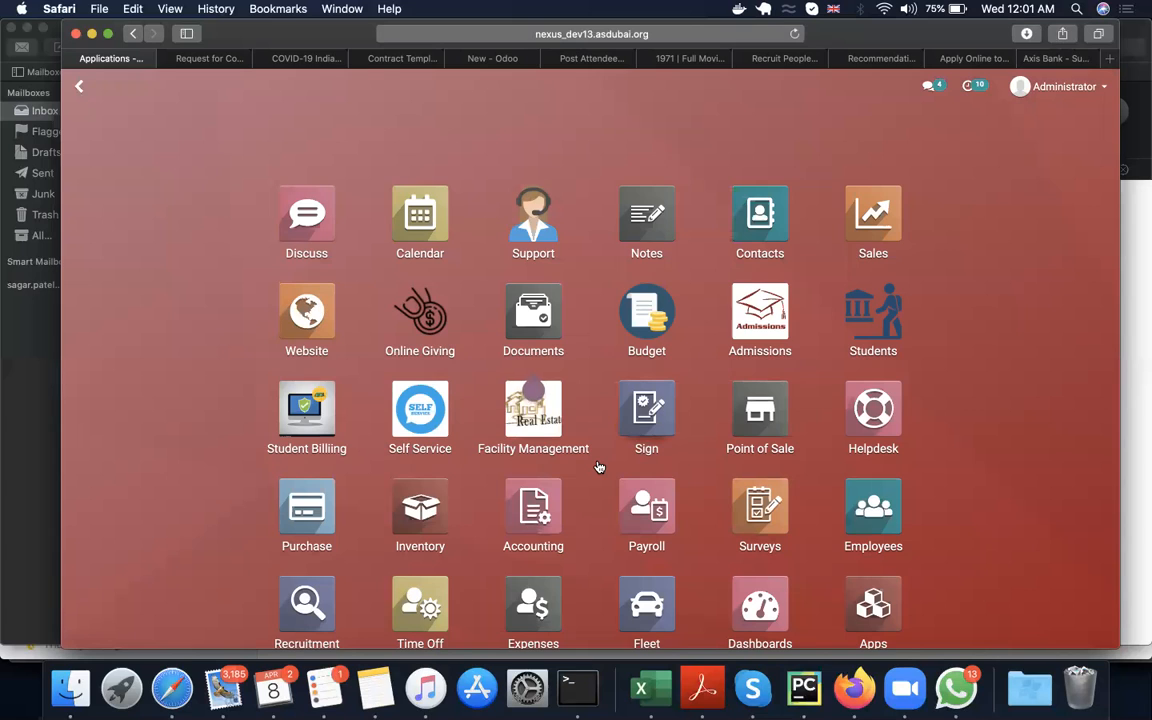
{"action": "scroll", "coordinate": [598, 467], "scroll_direction": "down", "scroll_amount": 2}
{"action": "scroll", "coordinate": [598, 467], "scroll_direction": "down", "scroll_amount": 1}
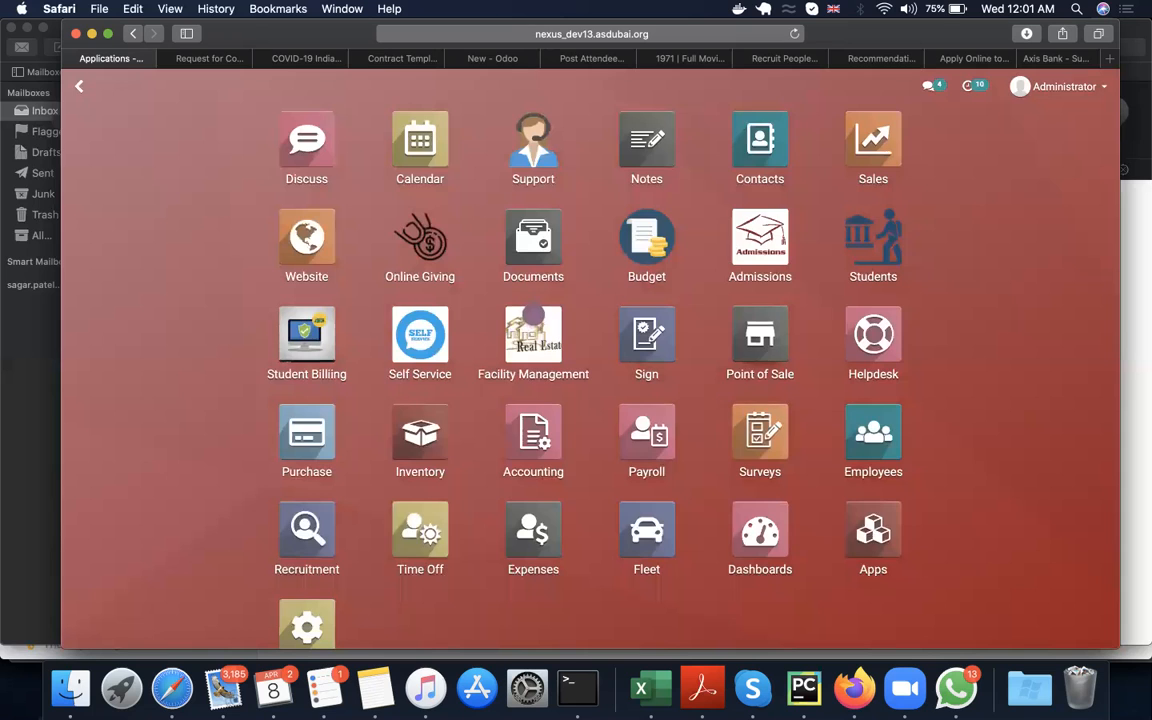
{"action": "type", "text": "sure"}
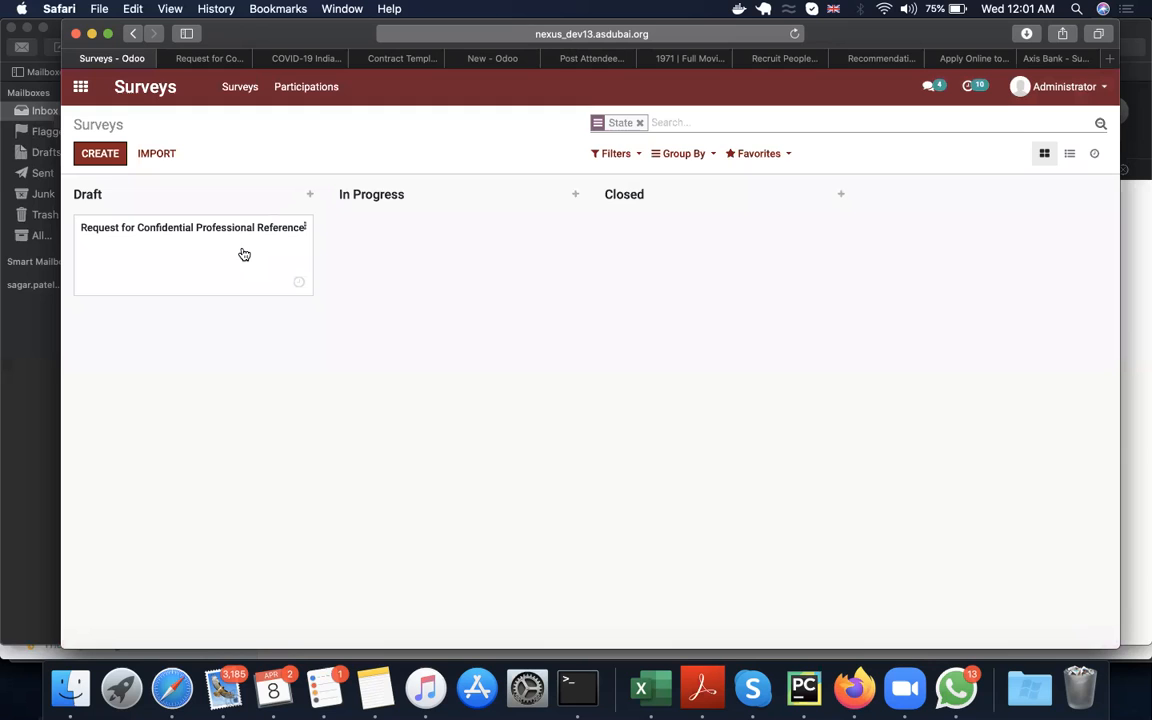
{"action": "left_click", "coordinate": [243, 254]}
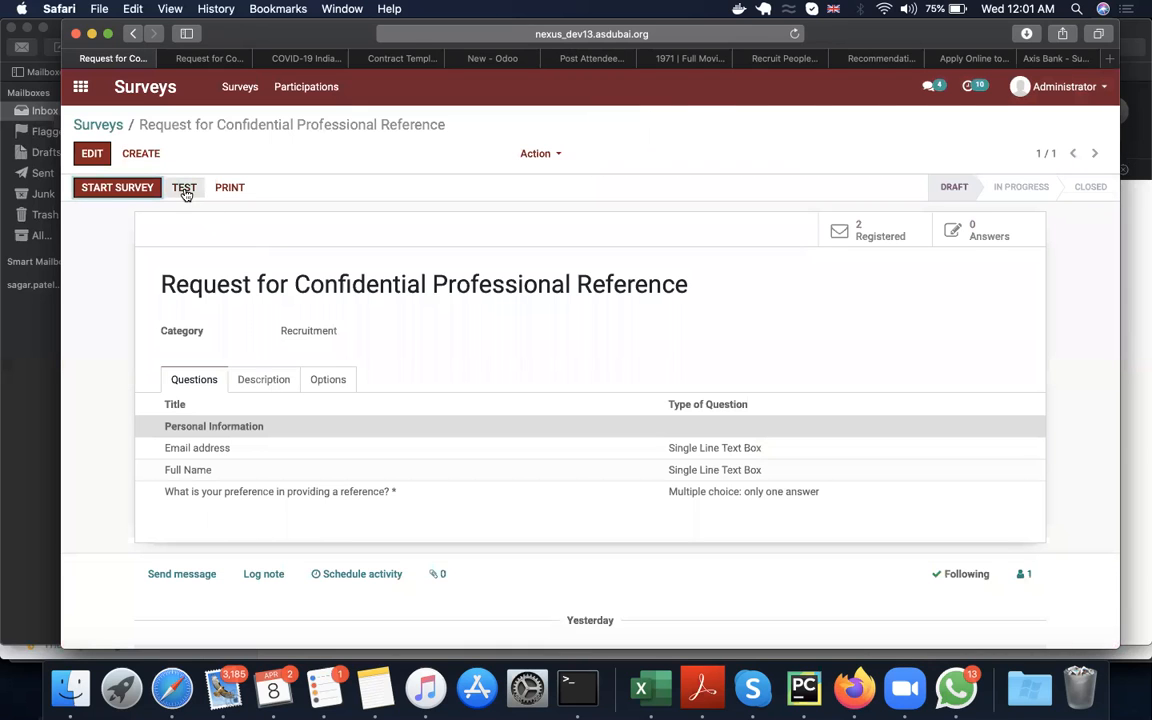
{"action": "left_click", "coordinate": [184, 190]}
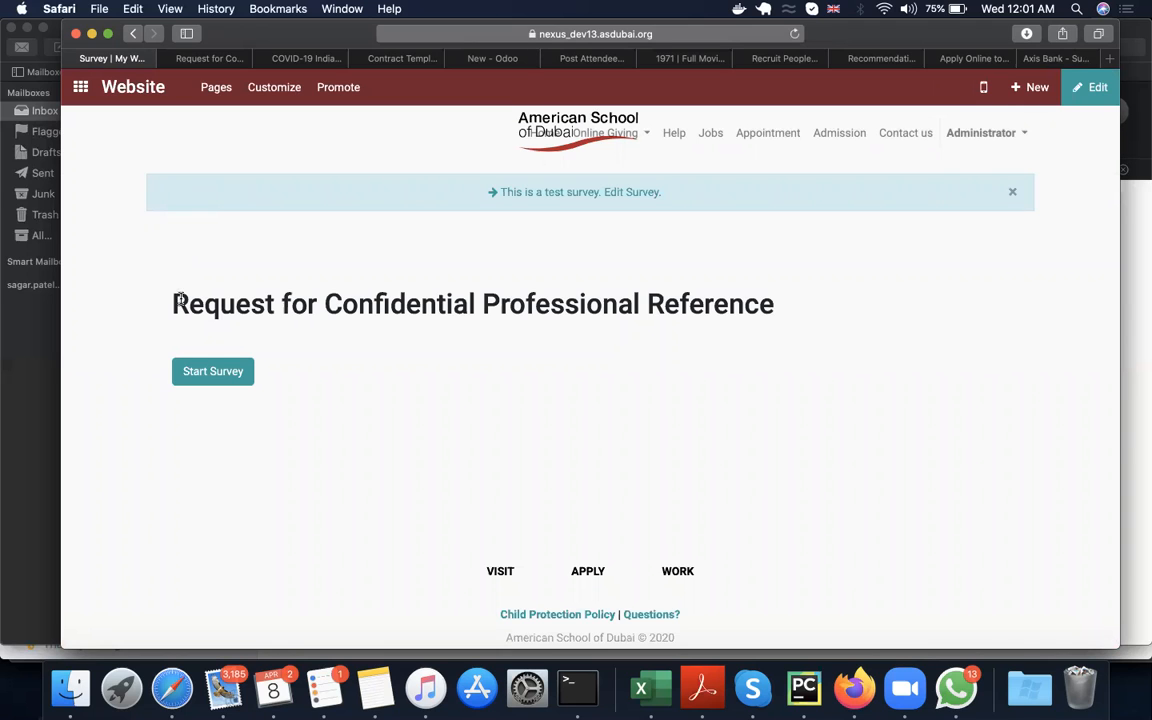
{"action": "left_click", "coordinate": [205, 367]}
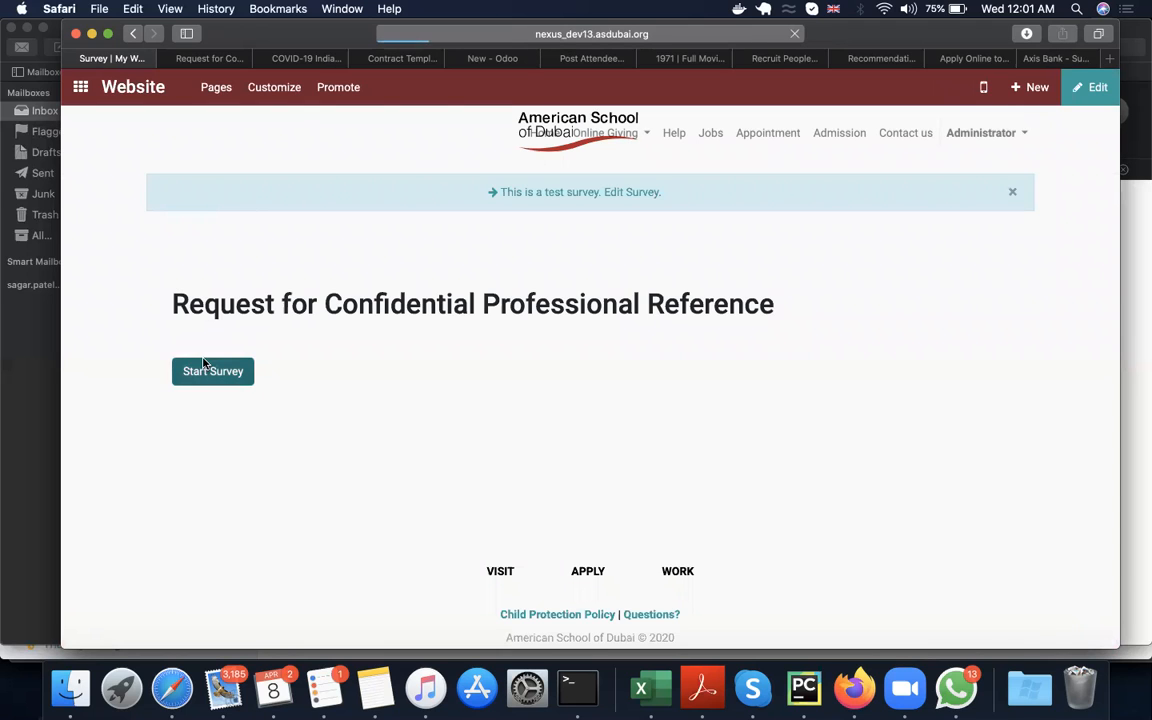
{"action": "scroll", "coordinate": [203, 363], "scroll_direction": "down", "scroll_amount": 3}
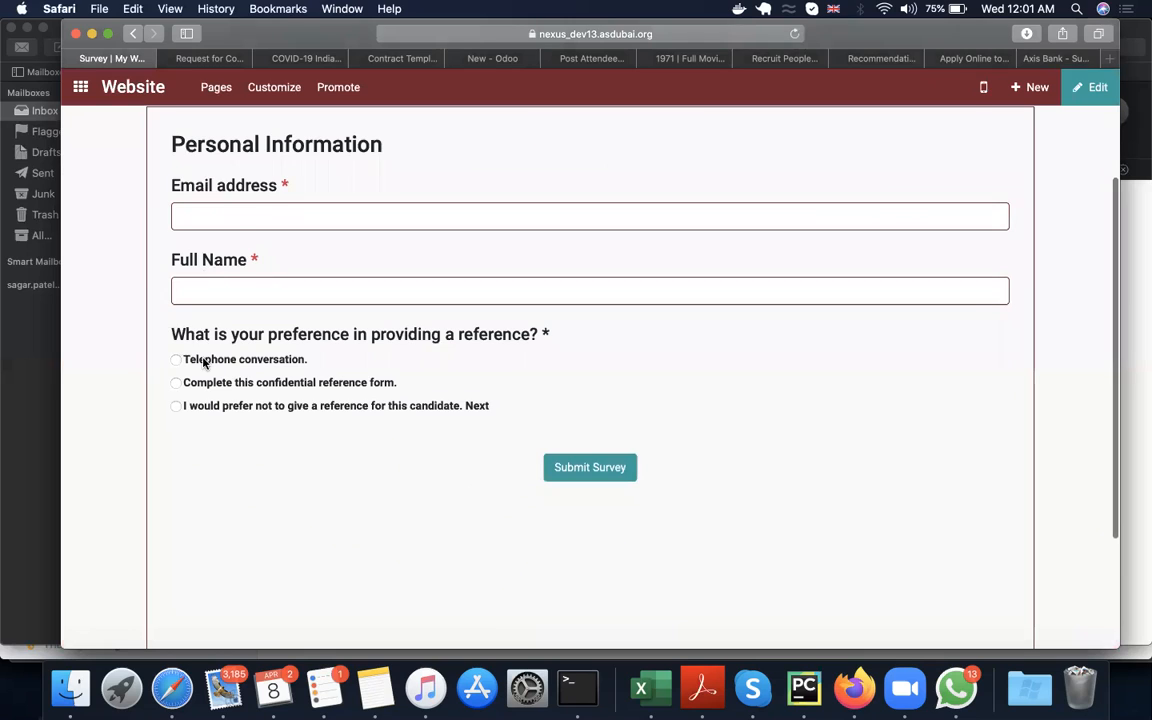
Step: Enter the referee's email address in the Personal Information section of the test survey
{"action": "left_click", "coordinate": [225, 215]}
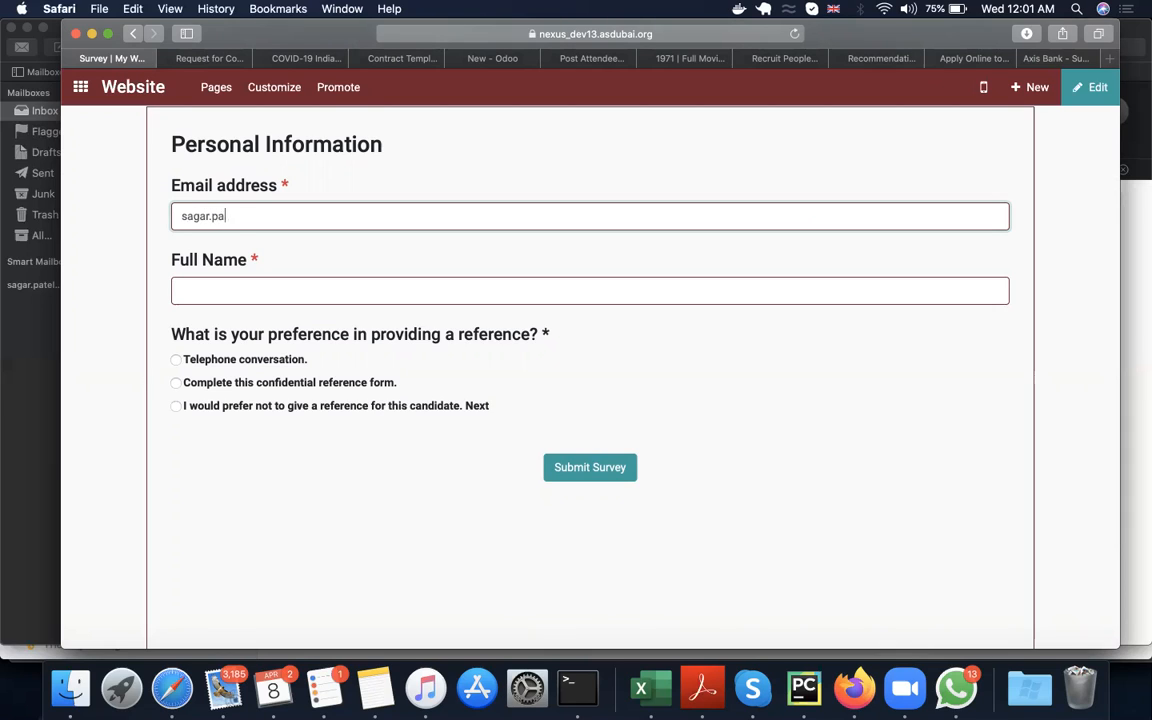
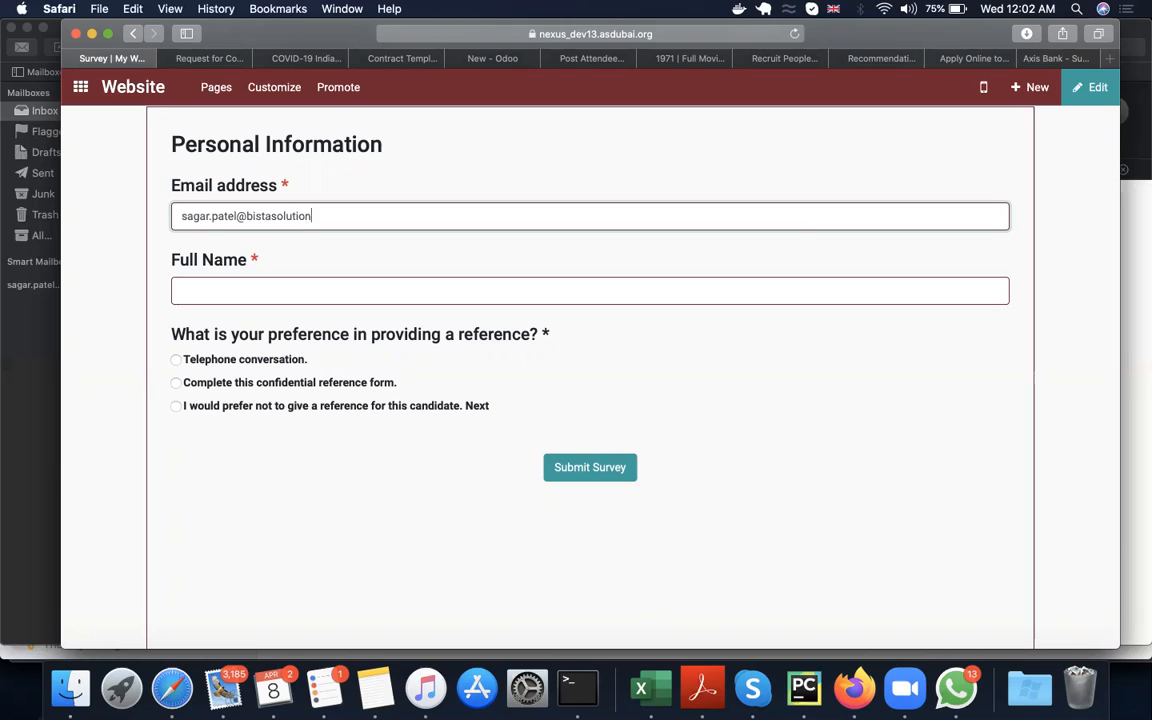
{"action": "left_click", "coordinate": [207, 252]}
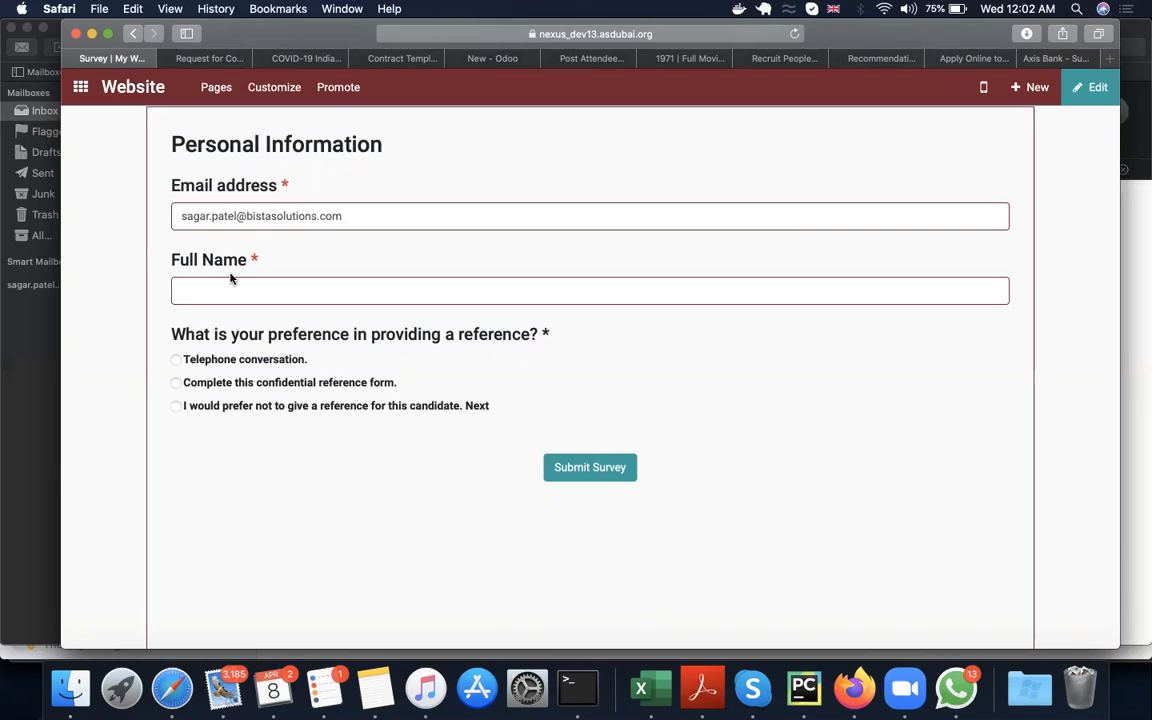
Step: Enter the referee's full name, choose "I would prefer not to give a reference for this candidate", and submit the survey
{"action": "left_click", "coordinate": [230, 286]}
{"action": "left_click", "coordinate": [176, 359]}
{"action": "left_click", "coordinate": [176, 384]}
{"action": "left_click", "coordinate": [176, 406]}
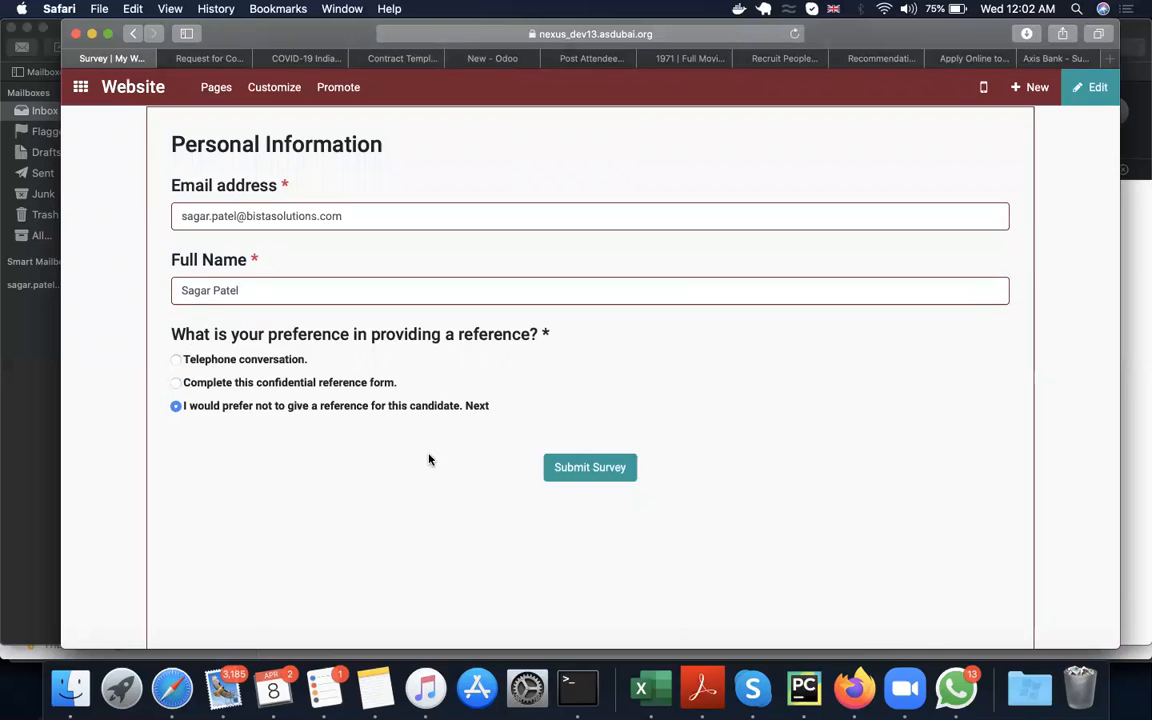
{"action": "left_click", "coordinate": [589, 467]}
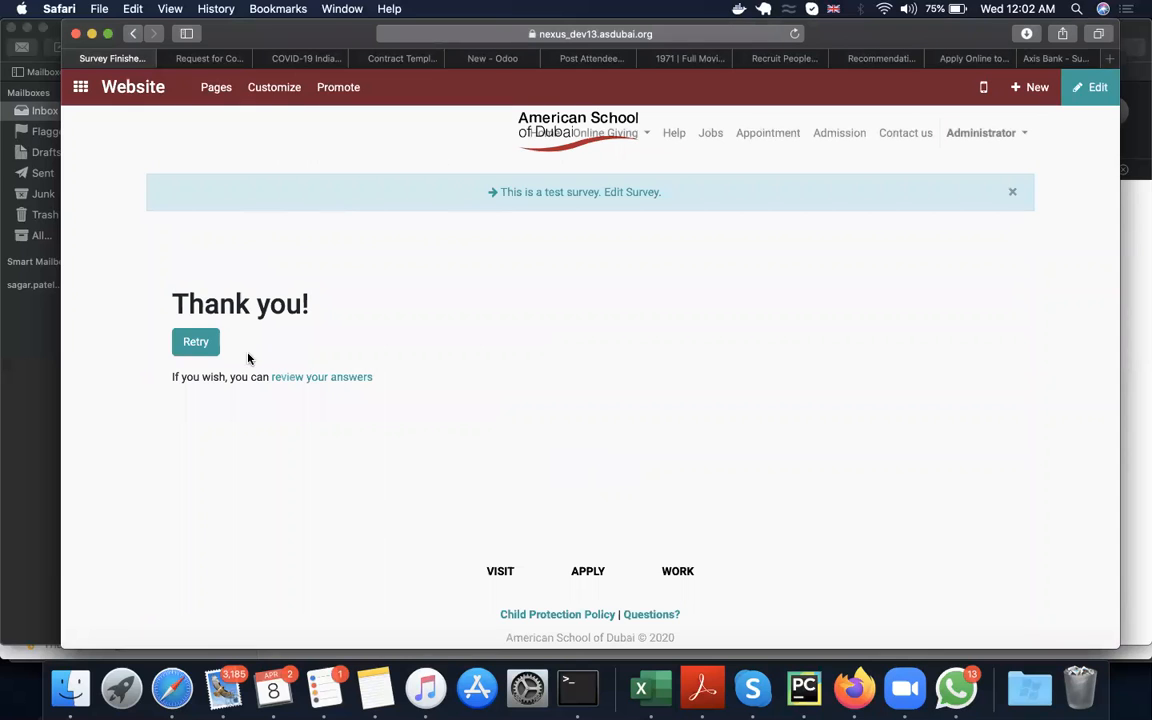
Step: Return to the reference survey's record, edit it and add a question titled "Ratings"
{"action": "left_click", "coordinate": [133, 35]}
{"action": "left_click", "coordinate": [133, 35]}
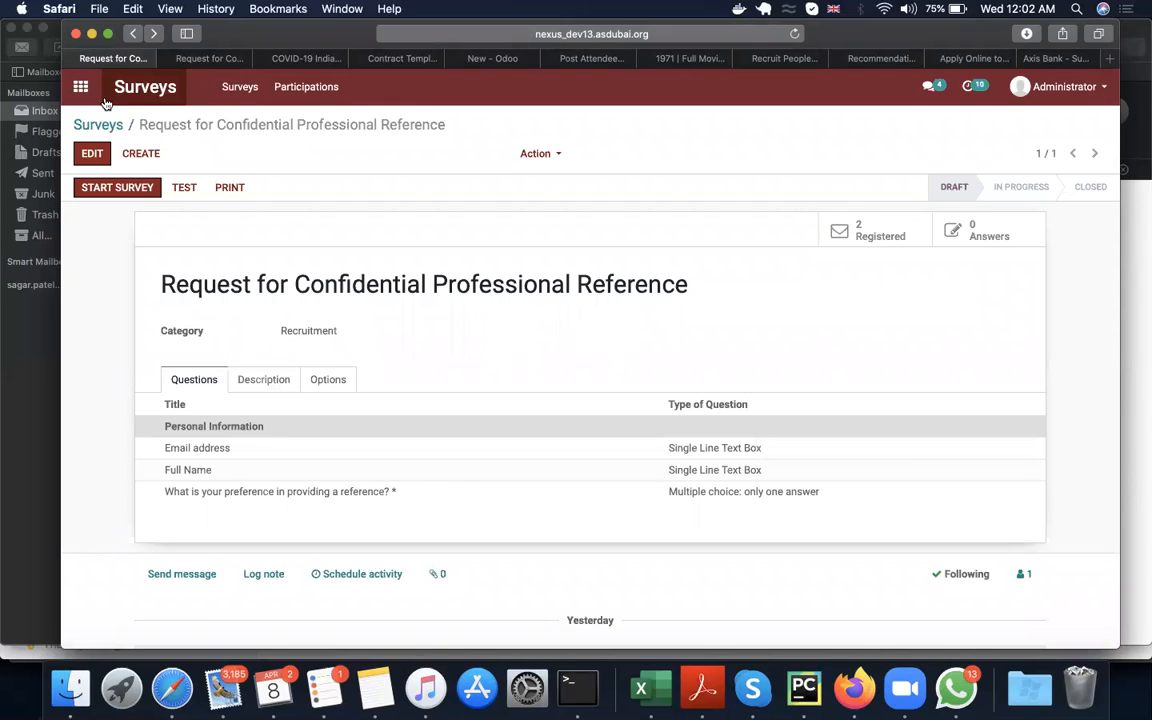
{"action": "left_click", "coordinate": [91, 154]}
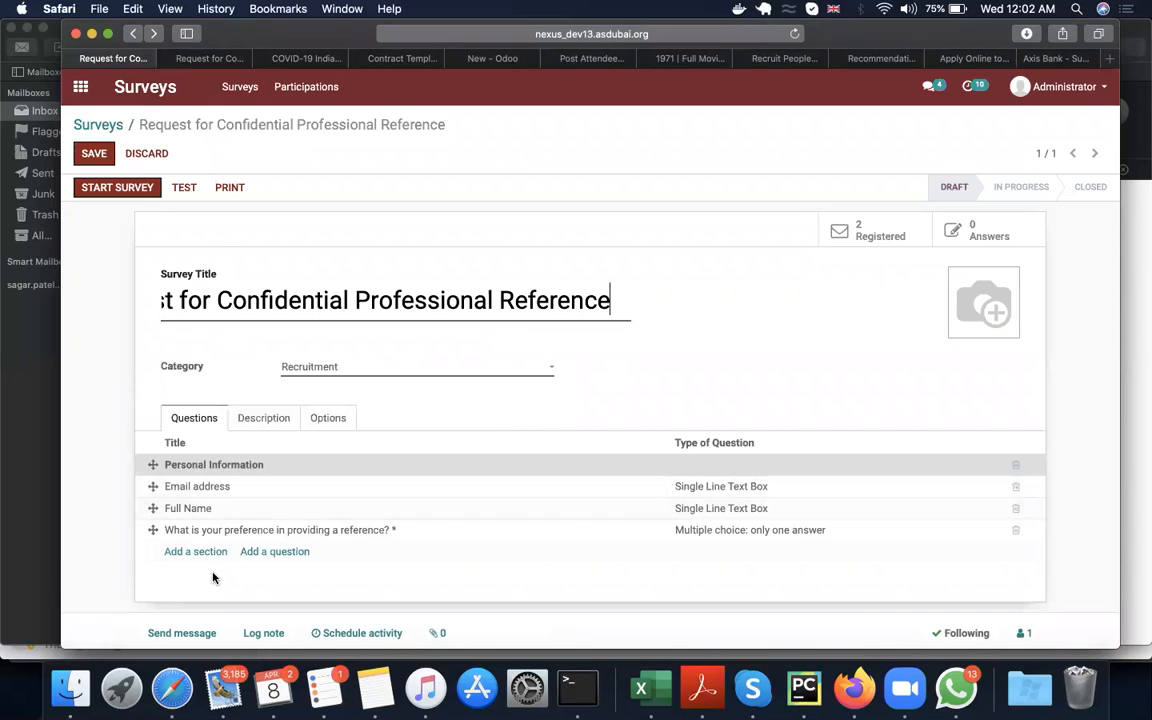
{"action": "left_click", "coordinate": [268, 553]}
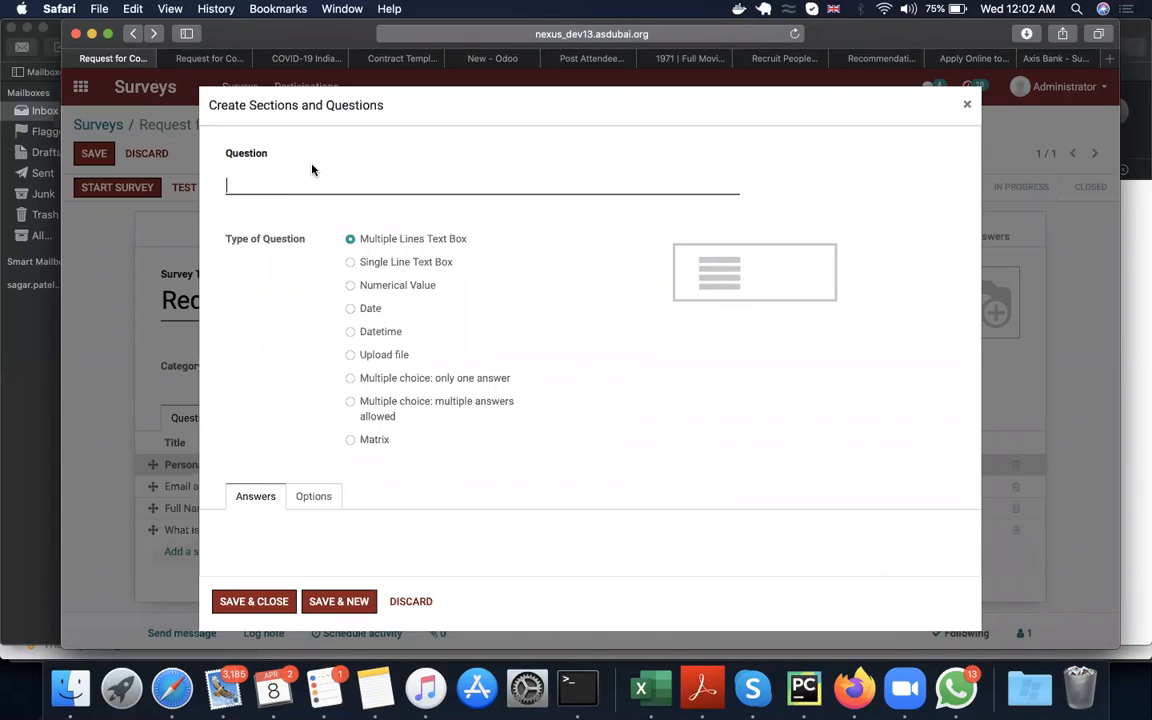
{"action": "type", "text": "Ratings"}
Step: Make an answer mandatory for the Ratings question and save both the question and the survey
{"action": "left_click", "coordinate": [302, 499]}
{"action": "scroll", "coordinate": [334, 532], "scroll_direction": "down", "scroll_amount": 3}
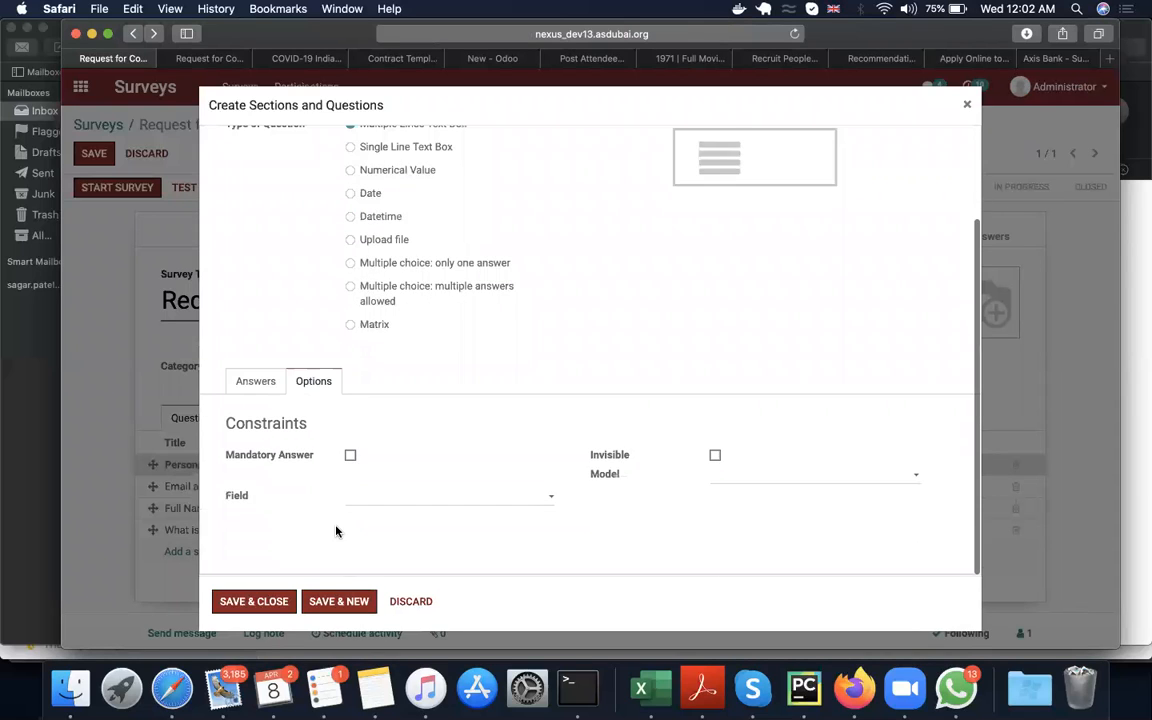
{"action": "left_click", "coordinate": [349, 457]}
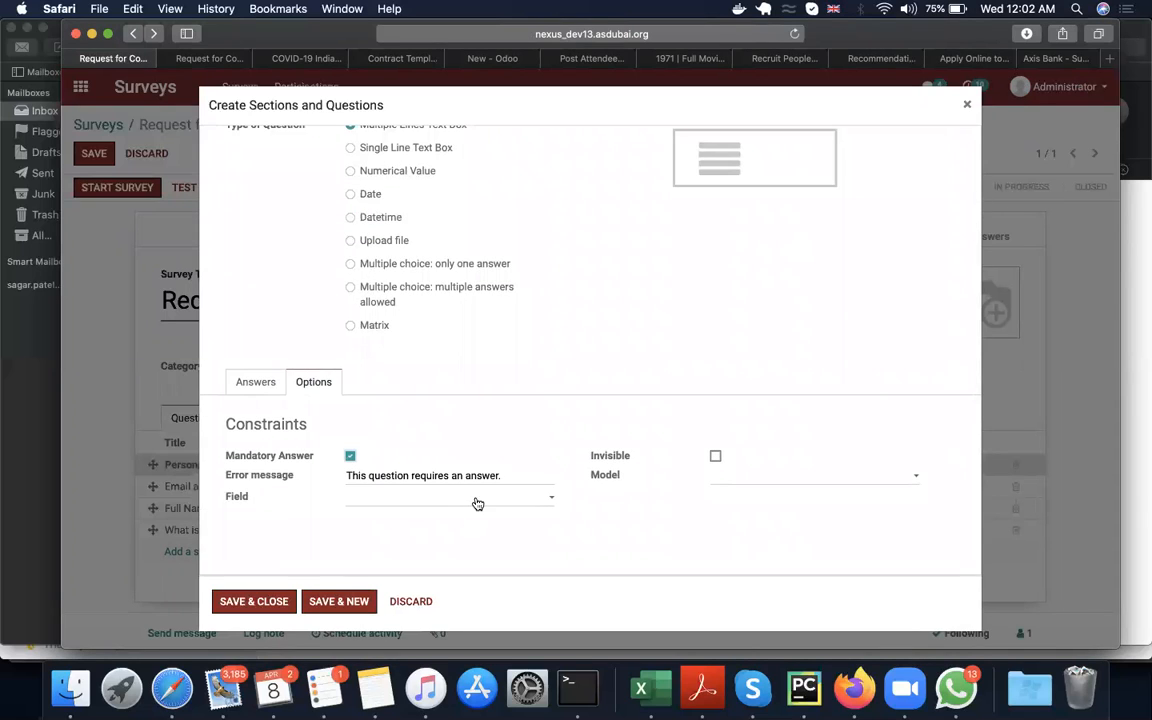
{"action": "left_click", "coordinate": [478, 504]}
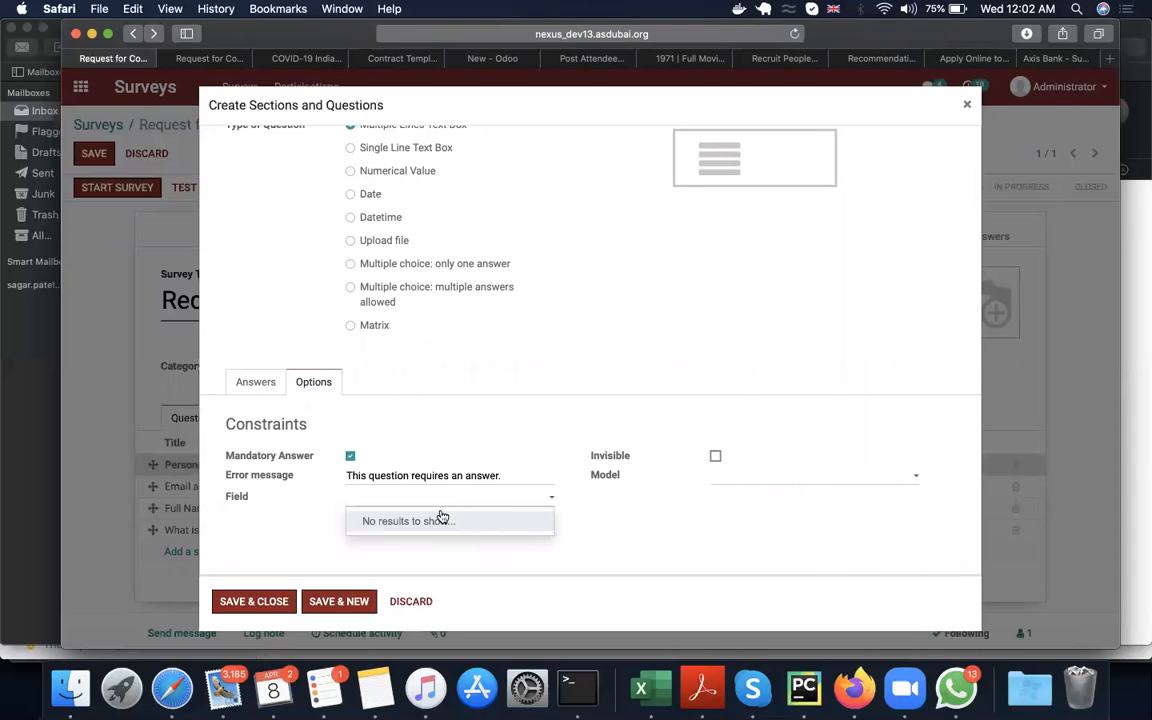
{"action": "left_click", "coordinate": [656, 511]}
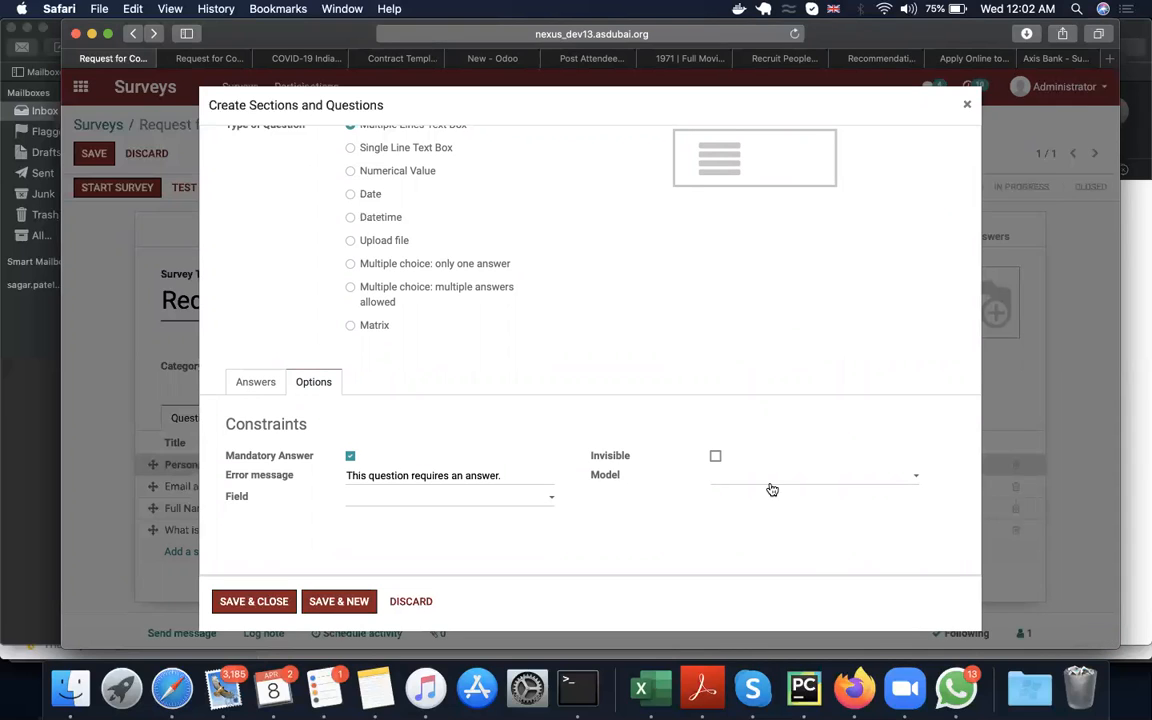
{"action": "left_click", "coordinate": [770, 487]}
{"action": "left_click", "coordinate": [625, 505]}
{"action": "scroll", "coordinate": [552, 352], "scroll_direction": "up", "scroll_amount": 3}
{"action": "left_click", "coordinate": [258, 601]}
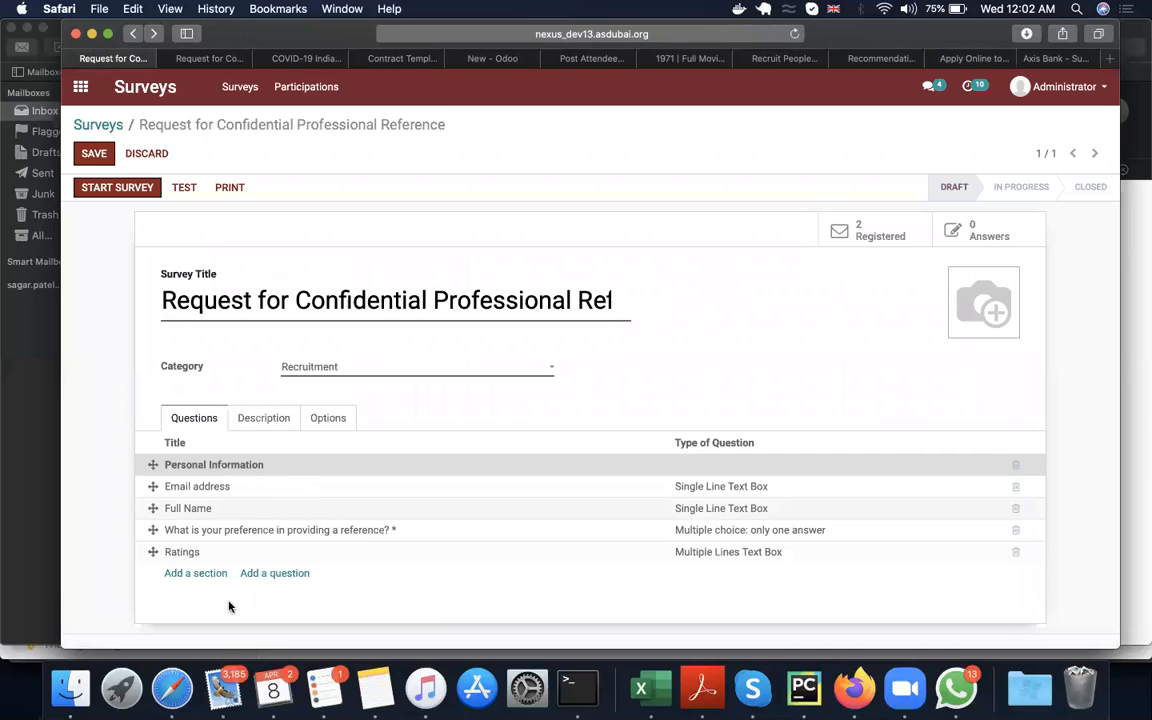
{"action": "left_click", "coordinate": [97, 155]}
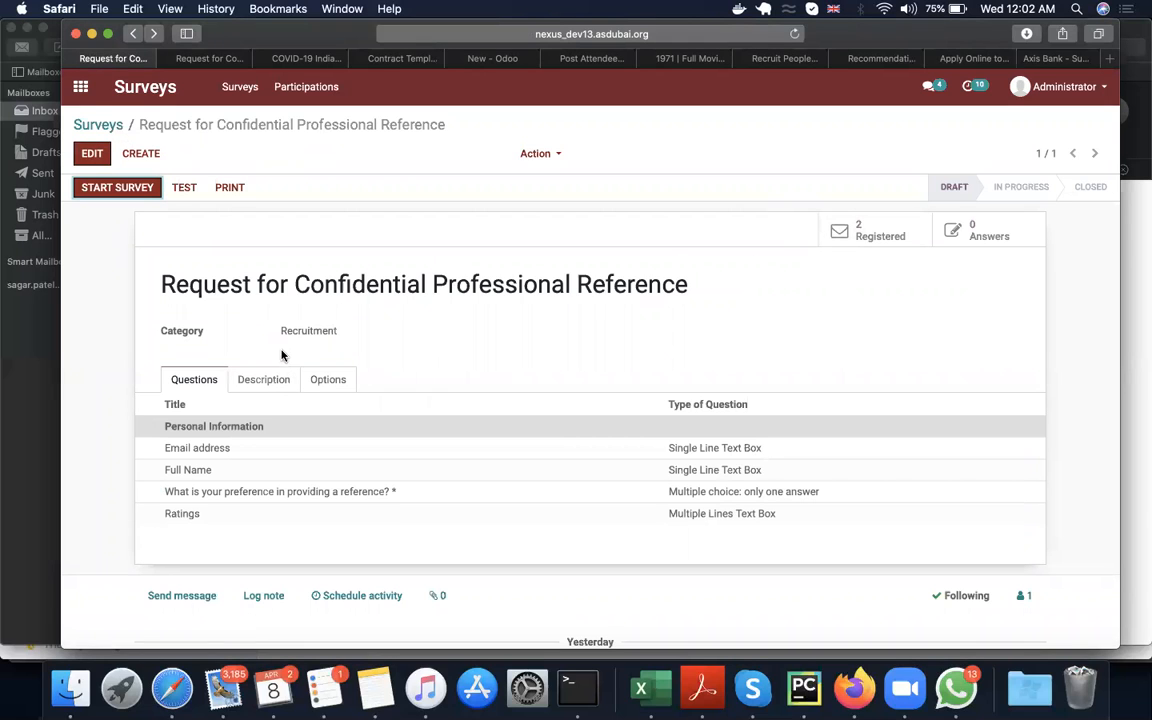
Step: Go back to the Maths Teacher applications in Recruitment and open the applicant's record in Reference Check
{"action": "left_click", "coordinate": [80, 87]}
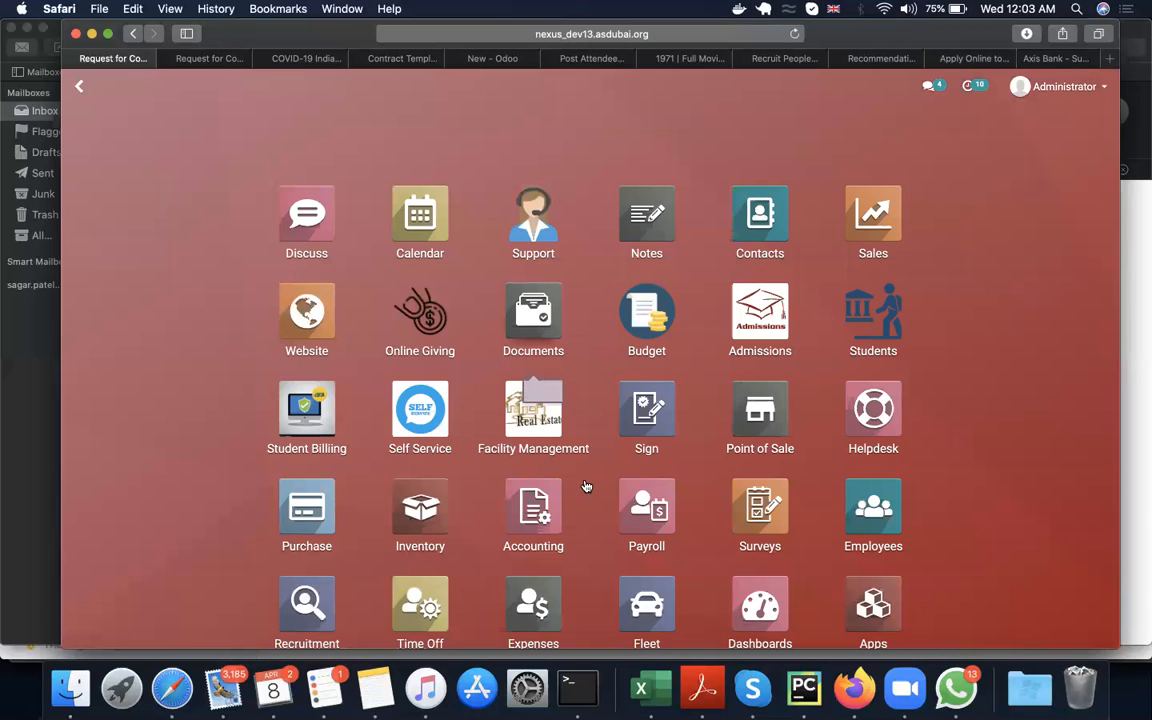
{"action": "scroll", "coordinate": [656, 523], "scroll_direction": "down", "scroll_amount": 2}
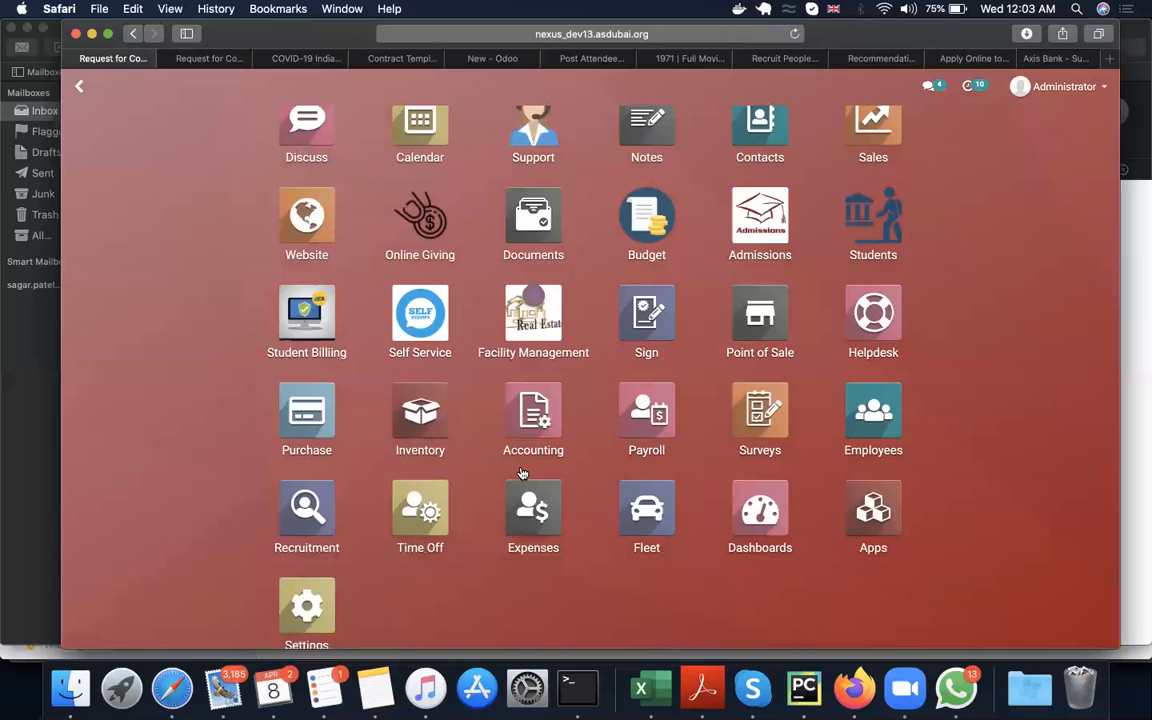
{"action": "scroll", "coordinate": [521, 473], "scroll_direction": "up", "scroll_amount": 2}
{"action": "type", "text": "recur"}
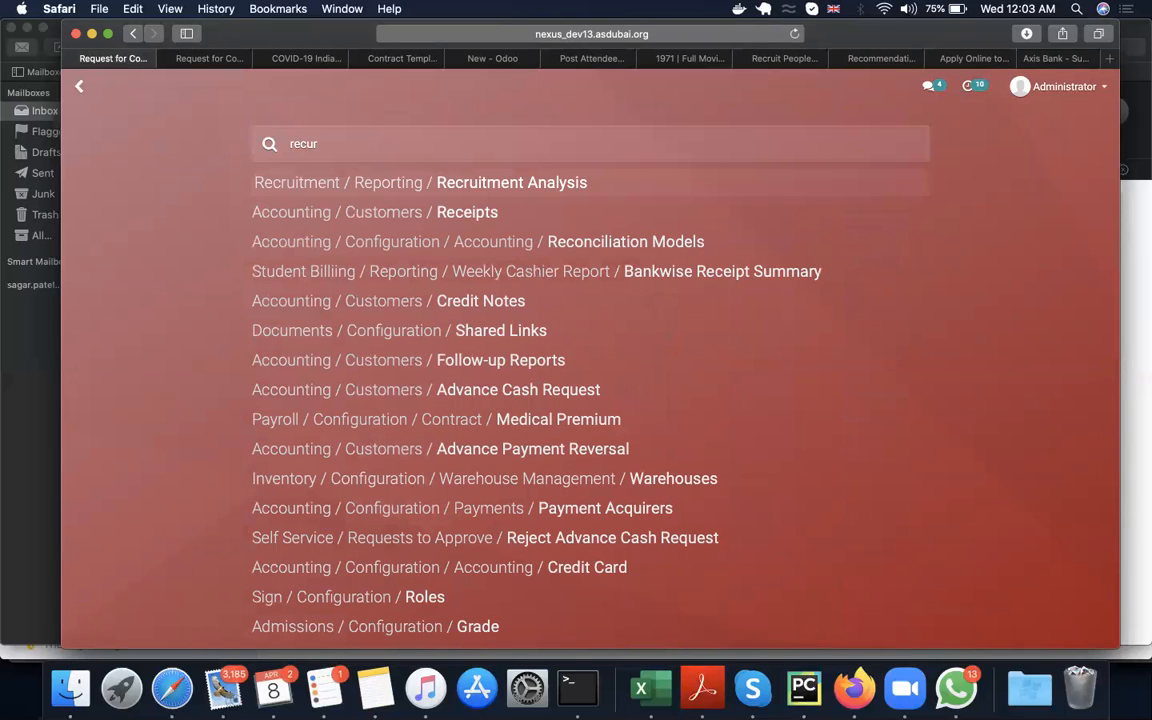
{"action": "key", "text": "BackSpace"}
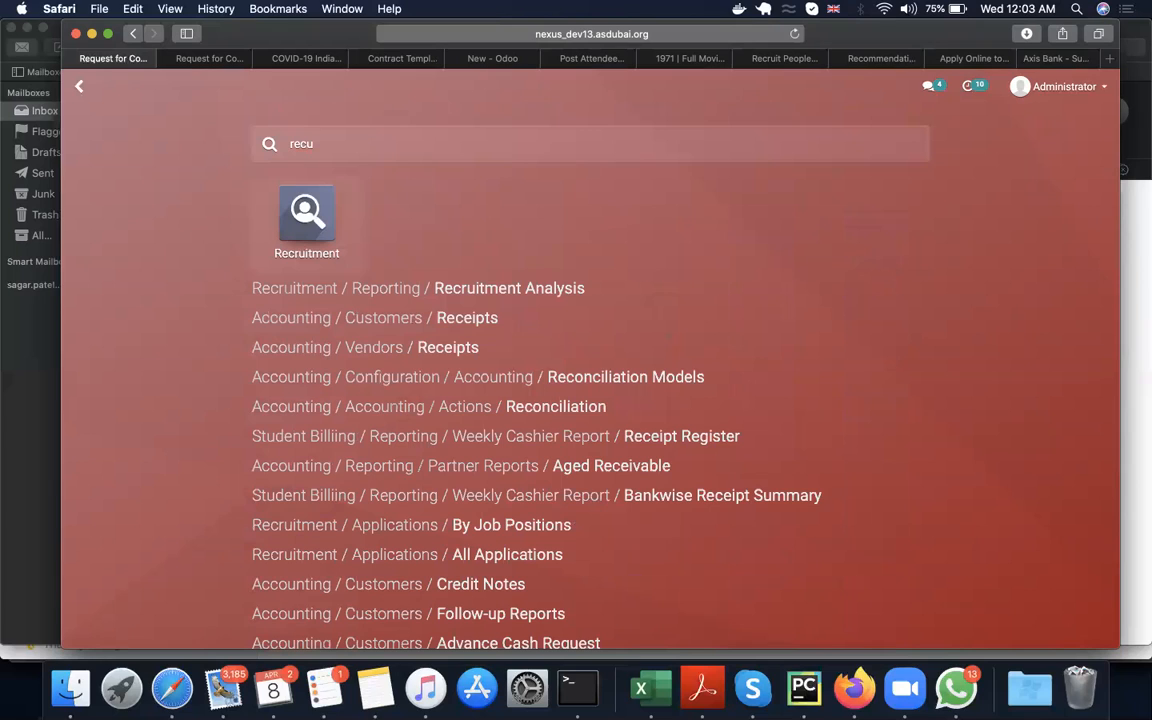
{"action": "left_click", "coordinate": [304, 205]}
{"action": "left_click", "coordinate": [320, 250]}
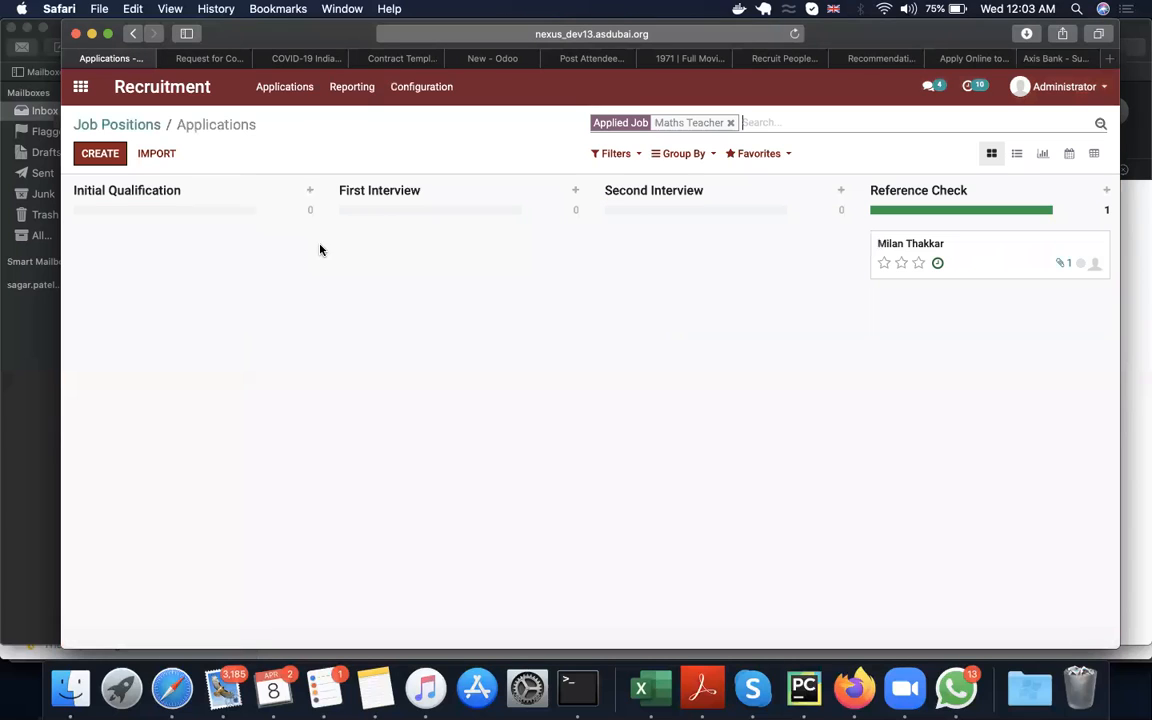
{"action": "left_click", "coordinate": [982, 256]}
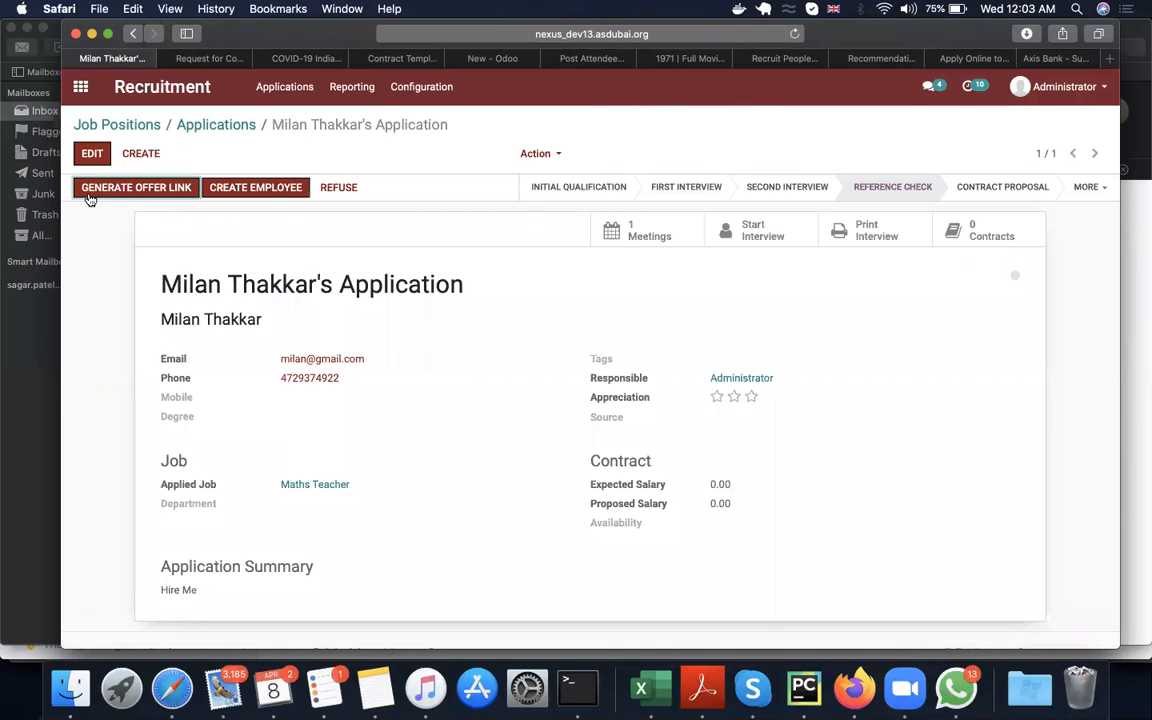
Step: Start generating an offer link for the applicant with the Faculty contract template and open that template's details
{"action": "left_click", "coordinate": [120, 190]}
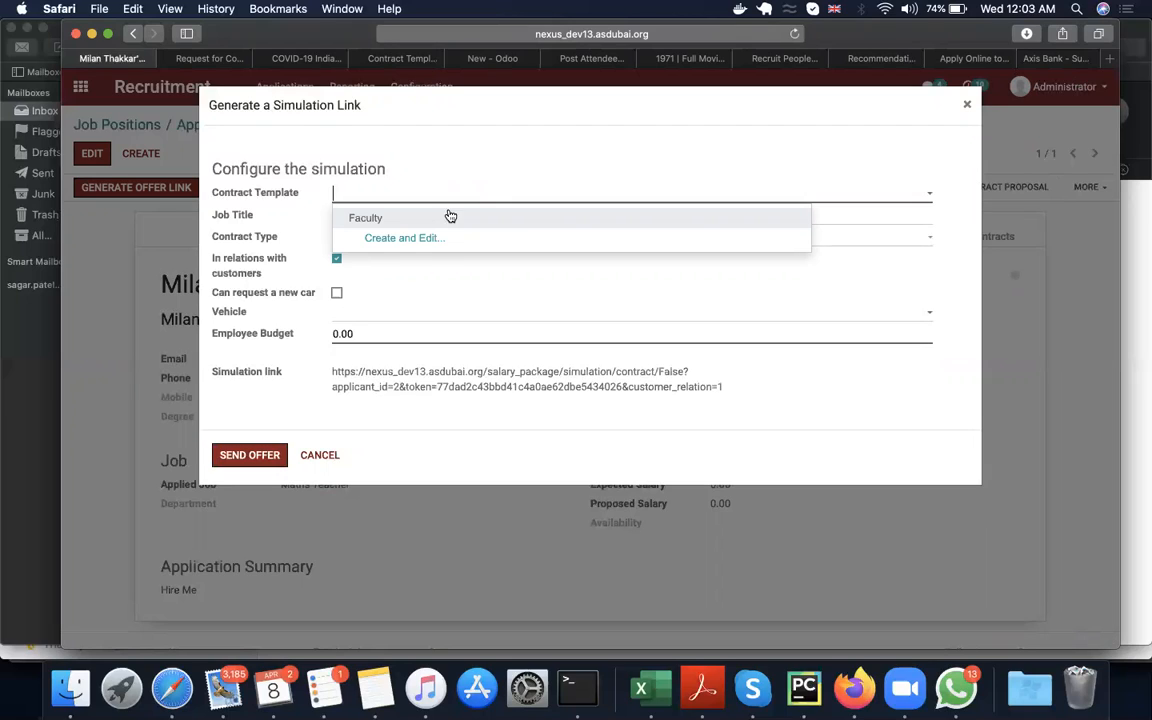
{"action": "left_click", "coordinate": [446, 220]}
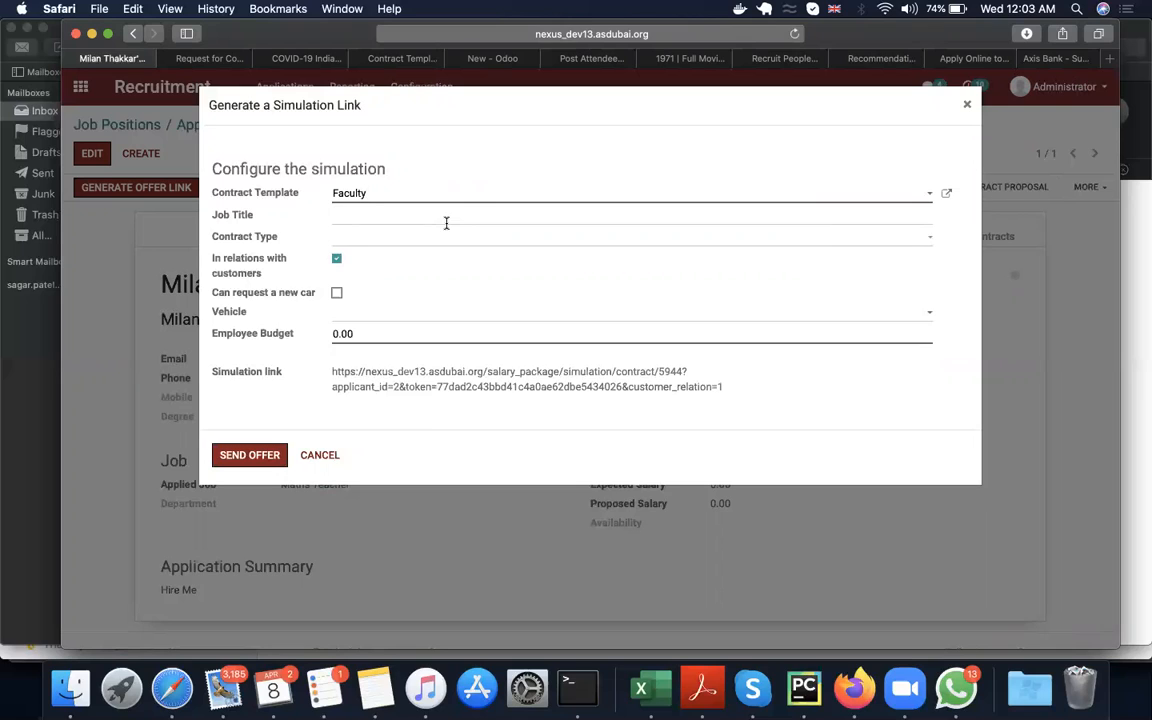
{"action": "left_click", "coordinate": [950, 197]}
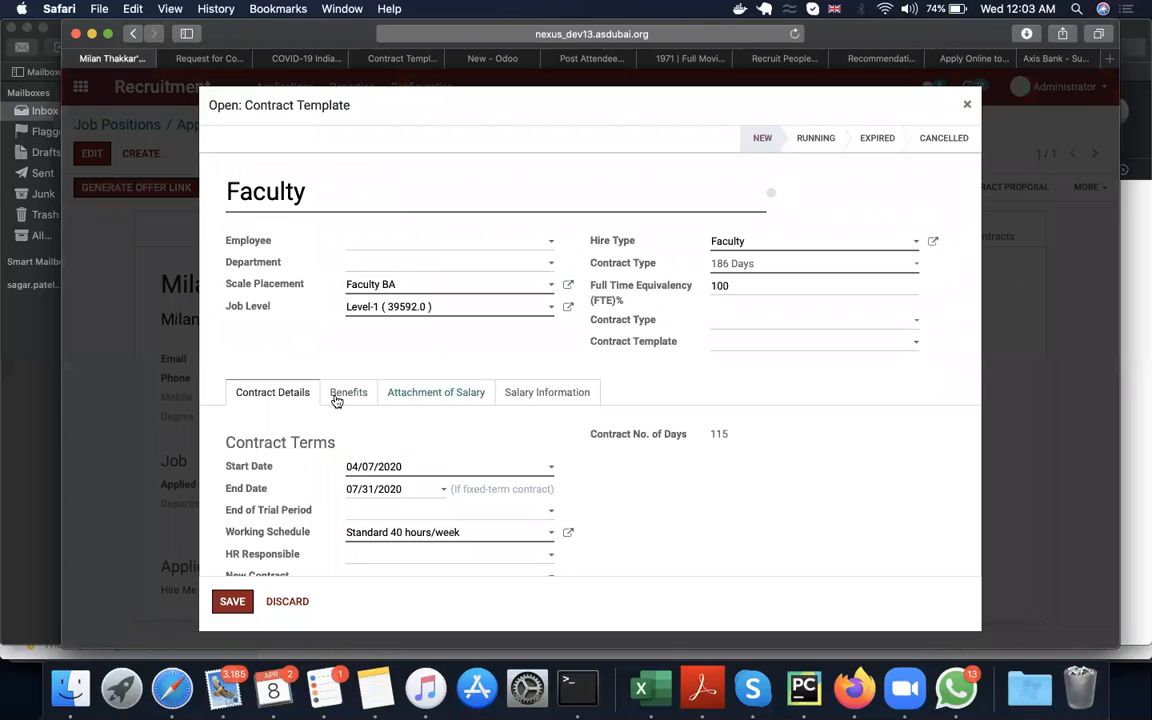
Step: Examine the Faculty template's contract details, benefits, salary attachments and salary information, and save it to return to the offer setup
{"action": "scroll", "coordinate": [337, 400], "scroll_direction": "down", "scroll_amount": 2}
{"action": "scroll", "coordinate": [334, 404], "scroll_direction": "up", "scroll_amount": 2}
{"action": "left_click", "coordinate": [358, 394]}
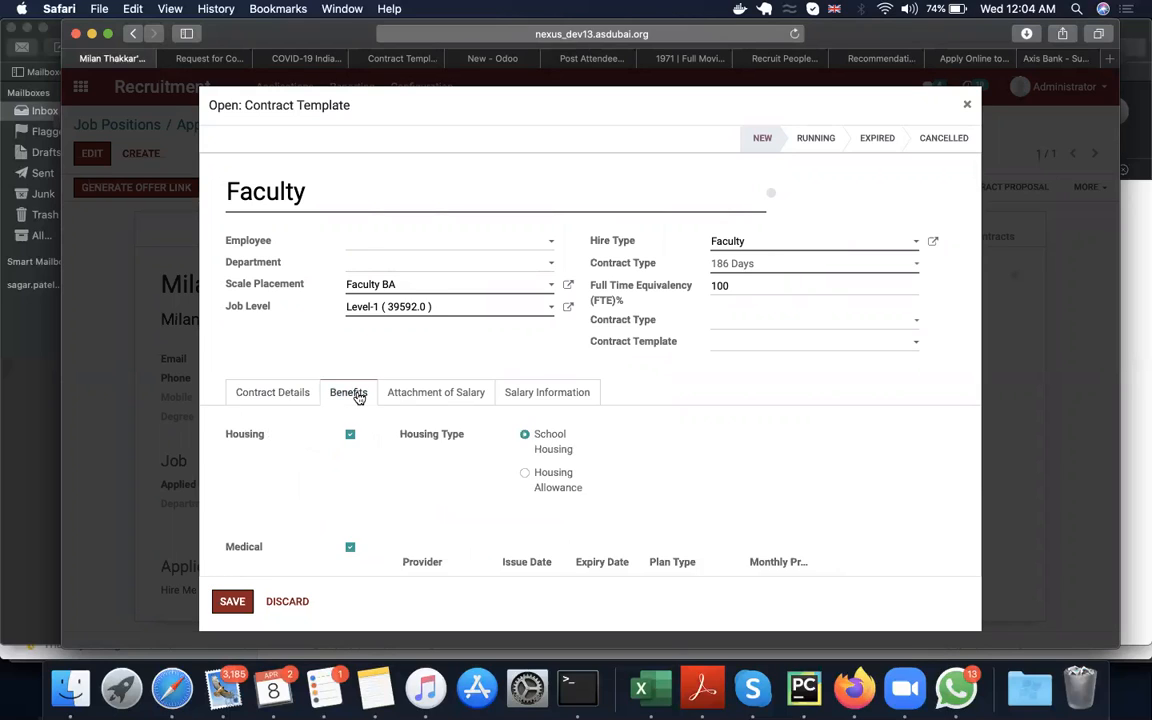
{"action": "scroll", "coordinate": [270, 461], "scroll_direction": "down", "scroll_amount": 2}
{"action": "scroll", "coordinate": [278, 557], "scroll_direction": "down", "scroll_amount": 4}
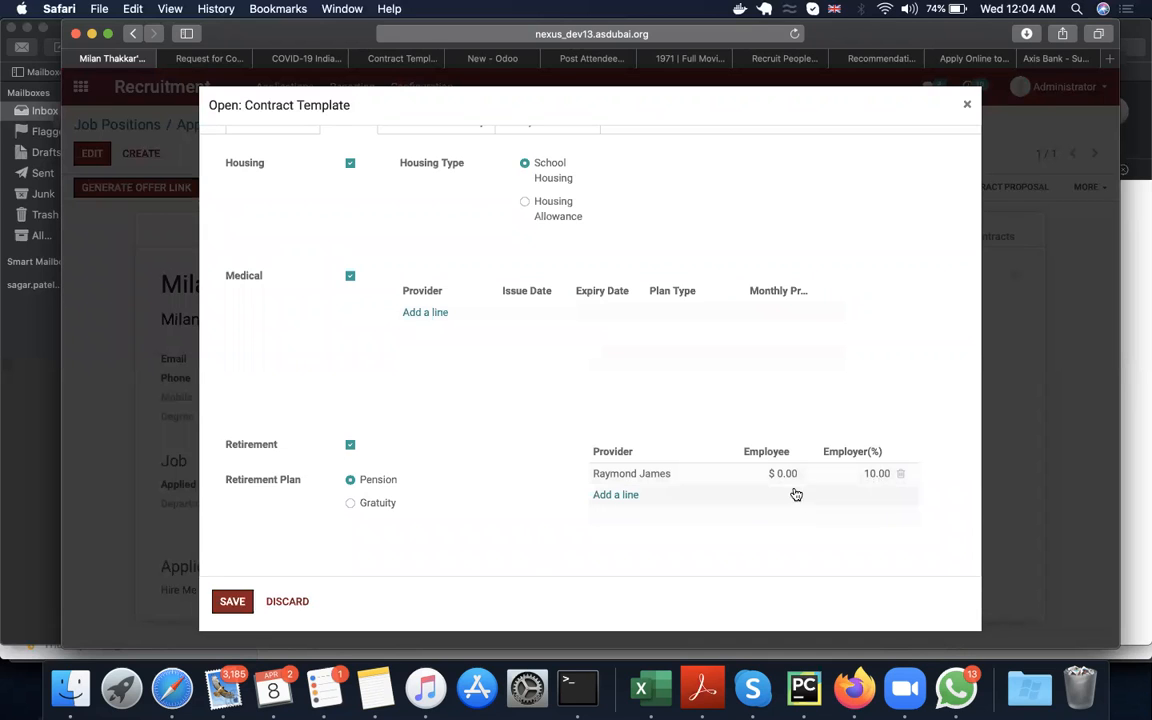
{"action": "scroll", "coordinate": [640, 476], "scroll_direction": "up", "scroll_amount": 5}
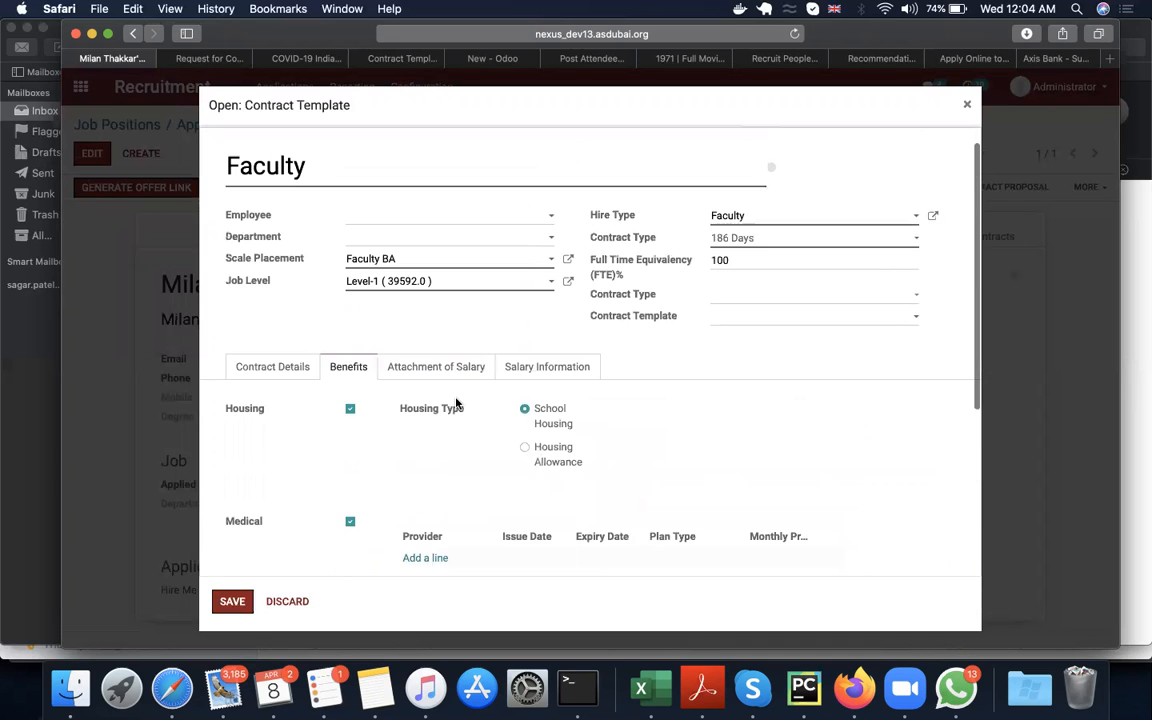
{"action": "left_click", "coordinate": [450, 368]}
{"action": "left_click", "coordinate": [535, 393]}
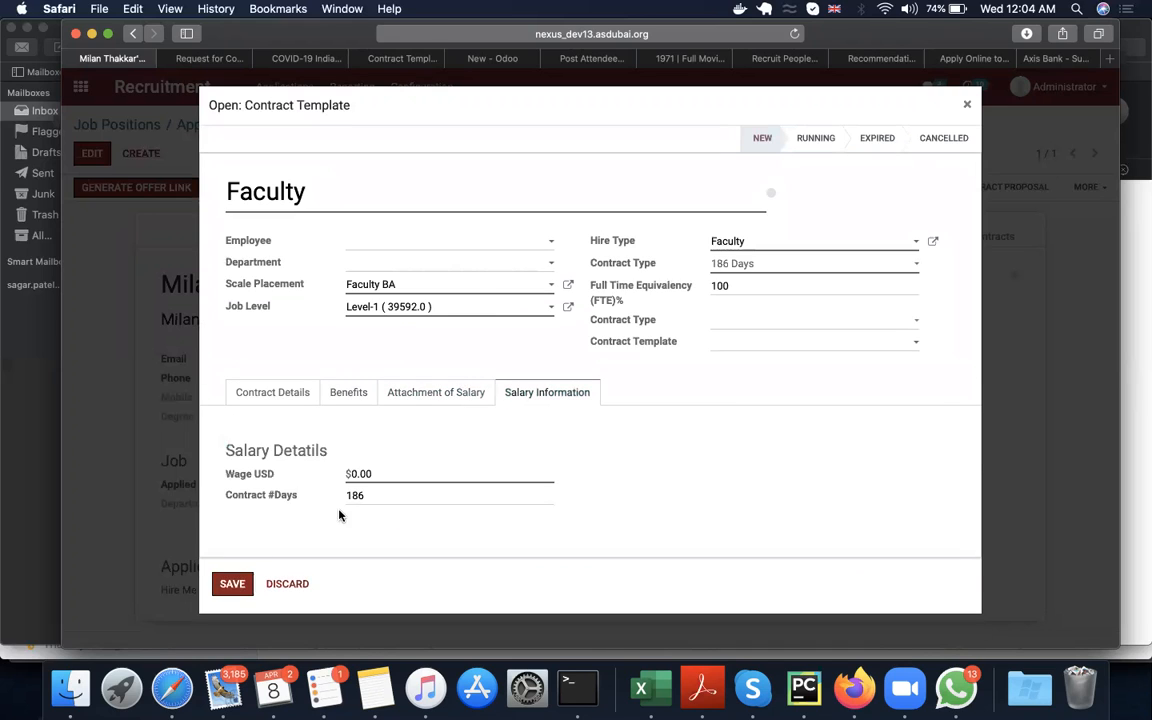
{"action": "left_click", "coordinate": [233, 583]}
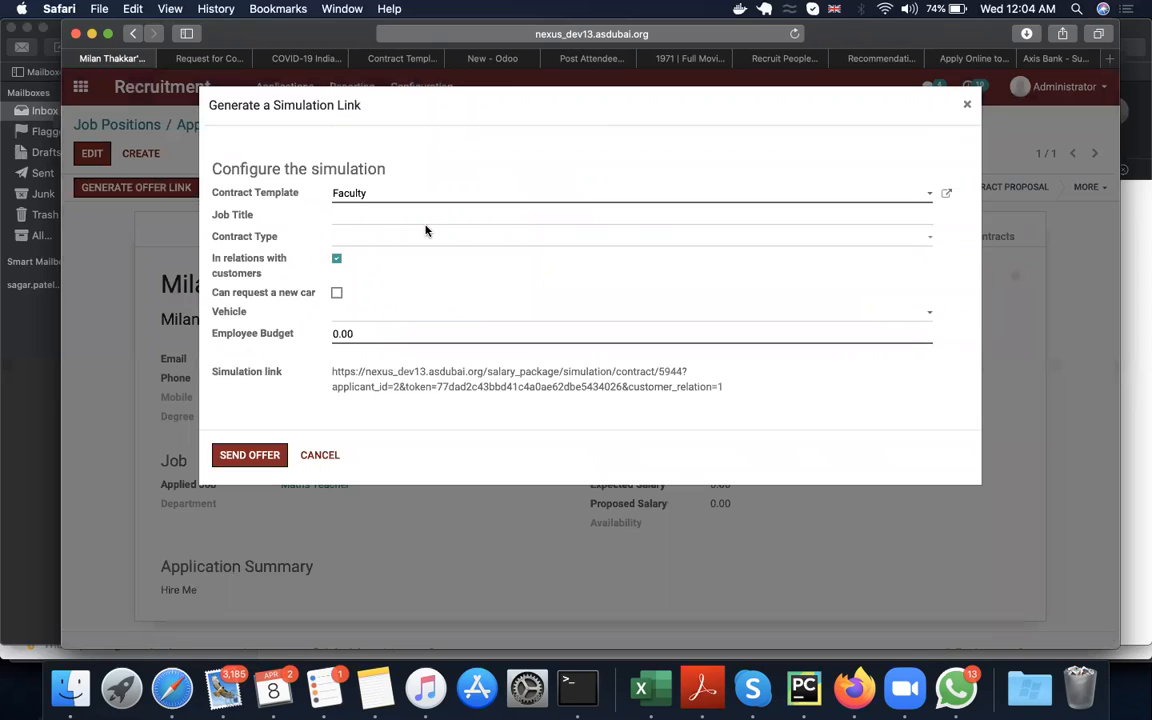
Step: Set the offer's job title to Maths Teacher and proceed to composing the offer e-mail
{"action": "type", "text": "Maths Teacher"}
{"action": "left_click", "coordinate": [458, 238]}
{"action": "left_click", "coordinate": [458, 238]}
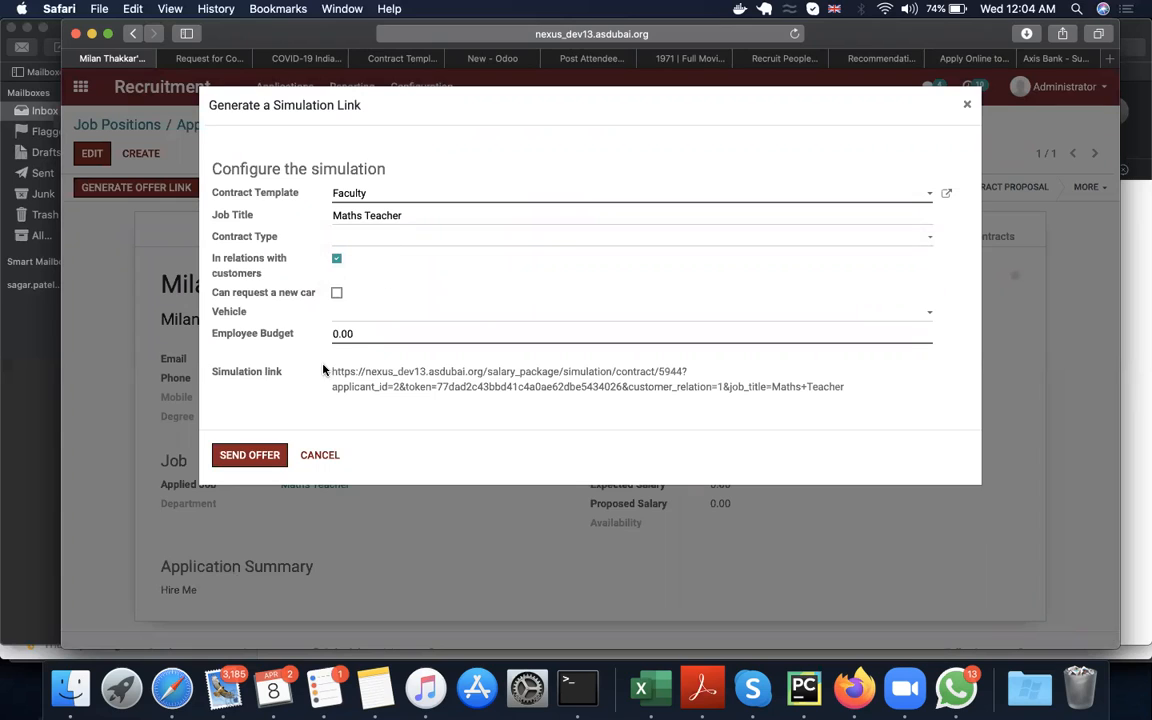
{"action": "left_click_drag", "start_coordinate": [358, 333], "coordinate": [266, 322]}
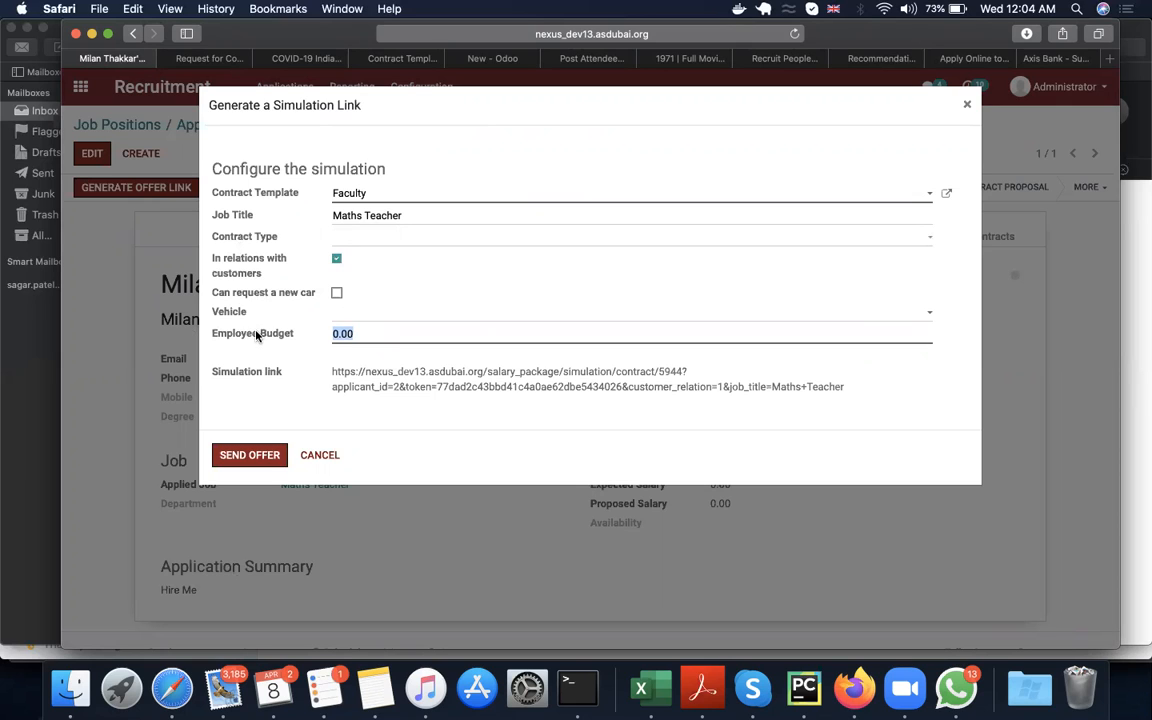
{"action": "left_click", "coordinate": [249, 458]}
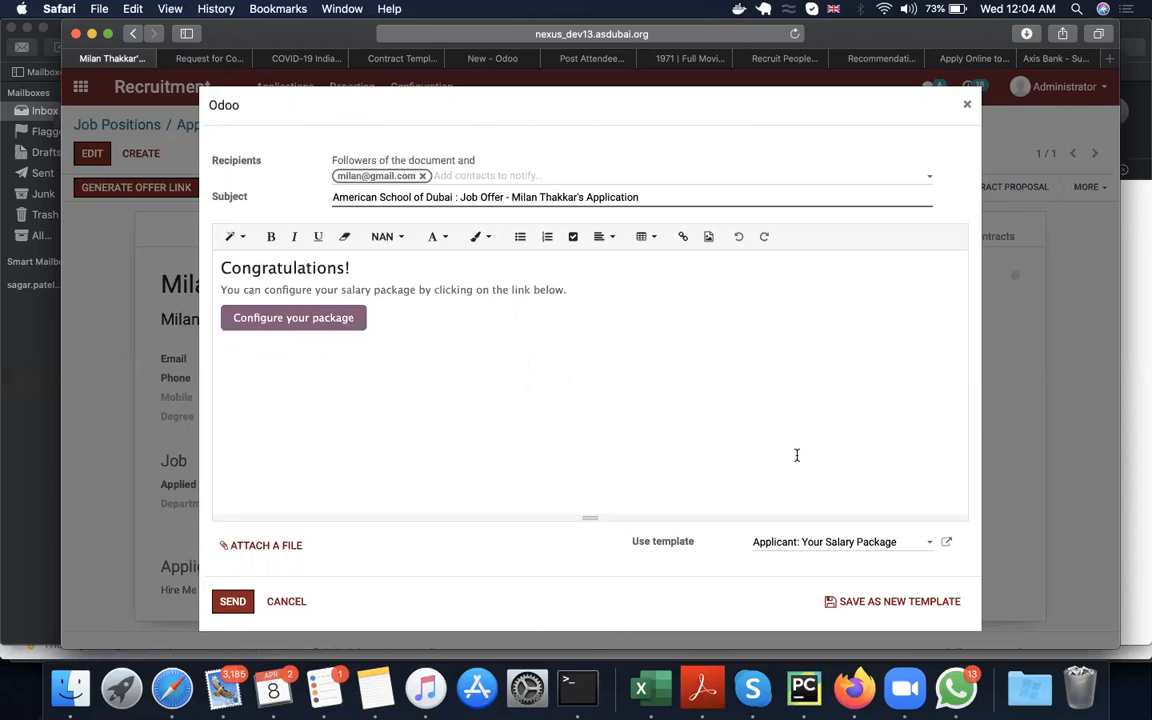
Step: Send the job offer e-mail using the Applicant: Your Salary Package template and check it in the application's message history
{"action": "left_click", "coordinate": [797, 544]}
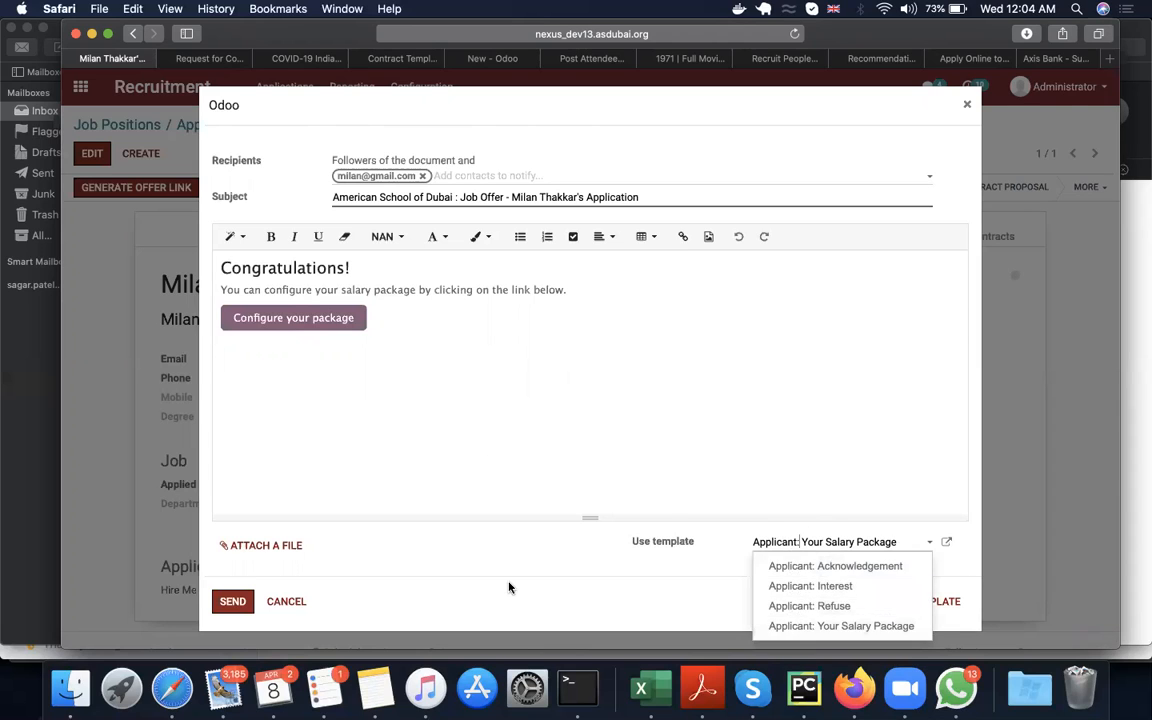
{"action": "left_click", "coordinate": [233, 601]}
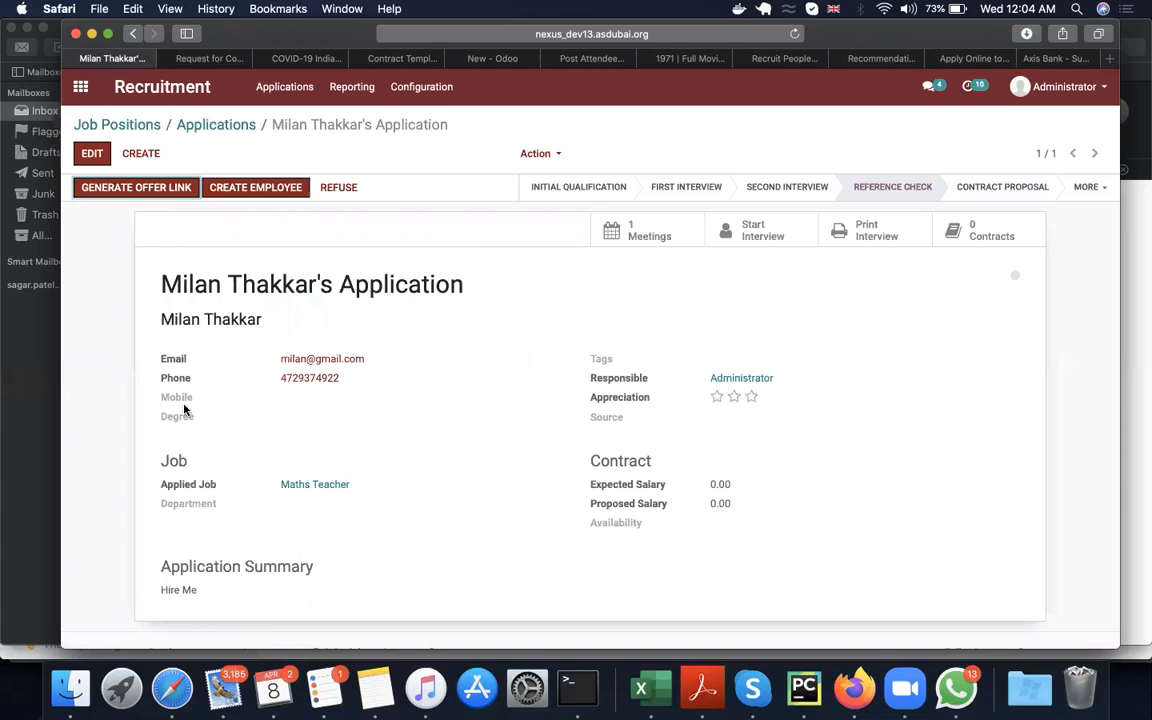
{"action": "scroll", "coordinate": [284, 406], "scroll_direction": "down", "scroll_amount": 10}
{"action": "scroll", "coordinate": [285, 477], "scroll_direction": "up", "scroll_amount": 5}
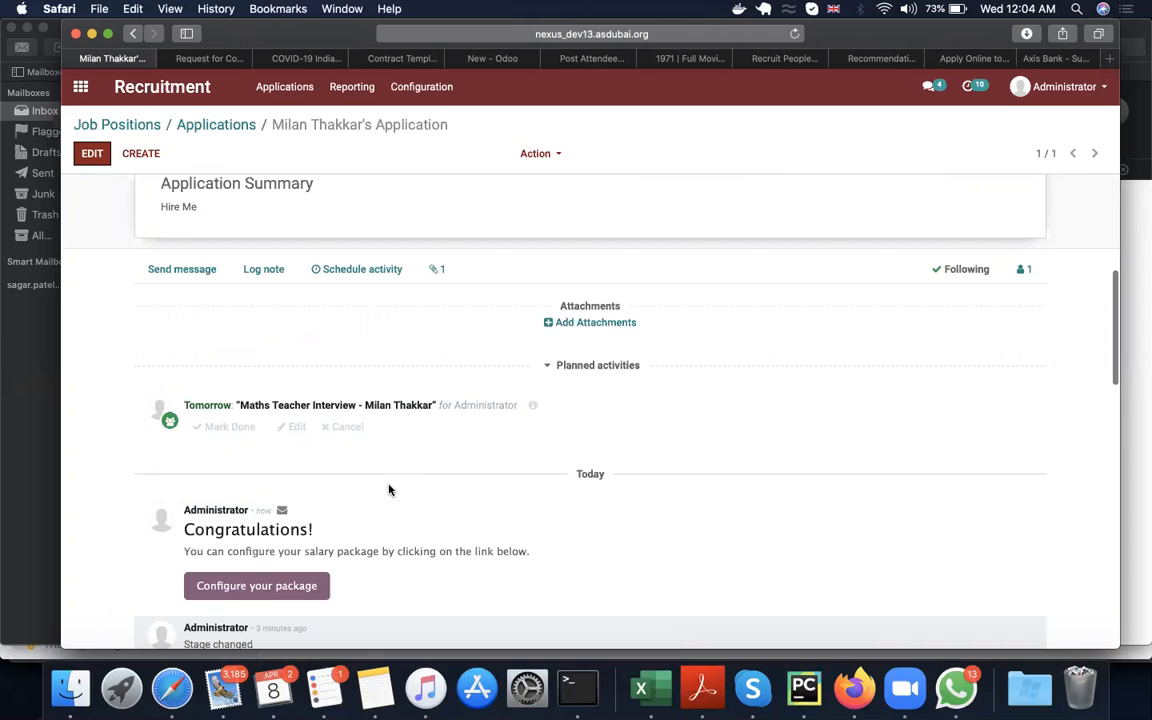
{"action": "scroll", "coordinate": [390, 489], "scroll_direction": "up", "scroll_amount": 5}
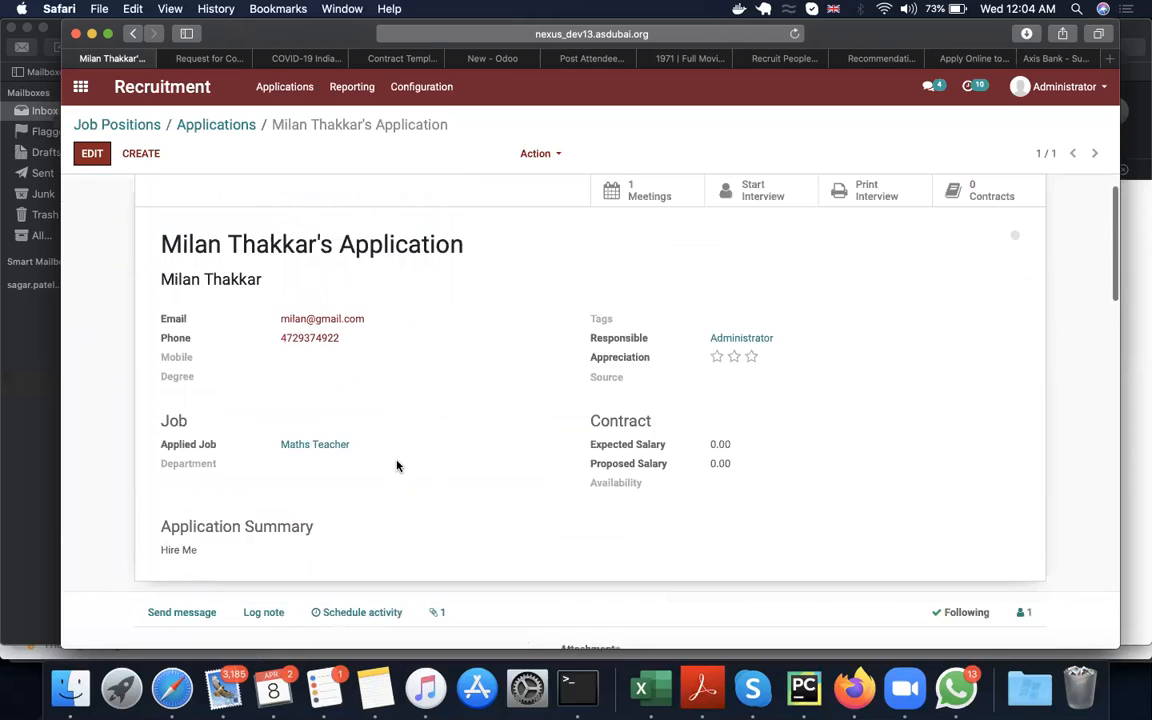
Step: Create an employee from the applicant's application and review the new employee form
{"action": "left_click", "coordinate": [266, 188]}
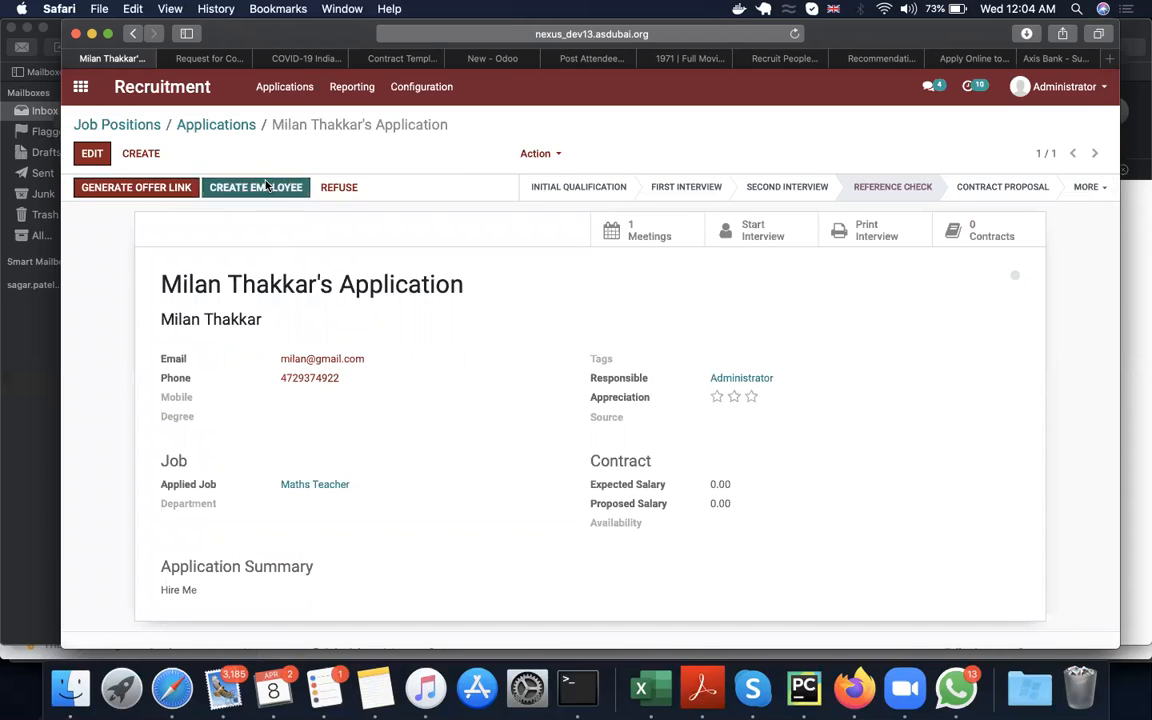
{"action": "left_click", "coordinate": [357, 200]}
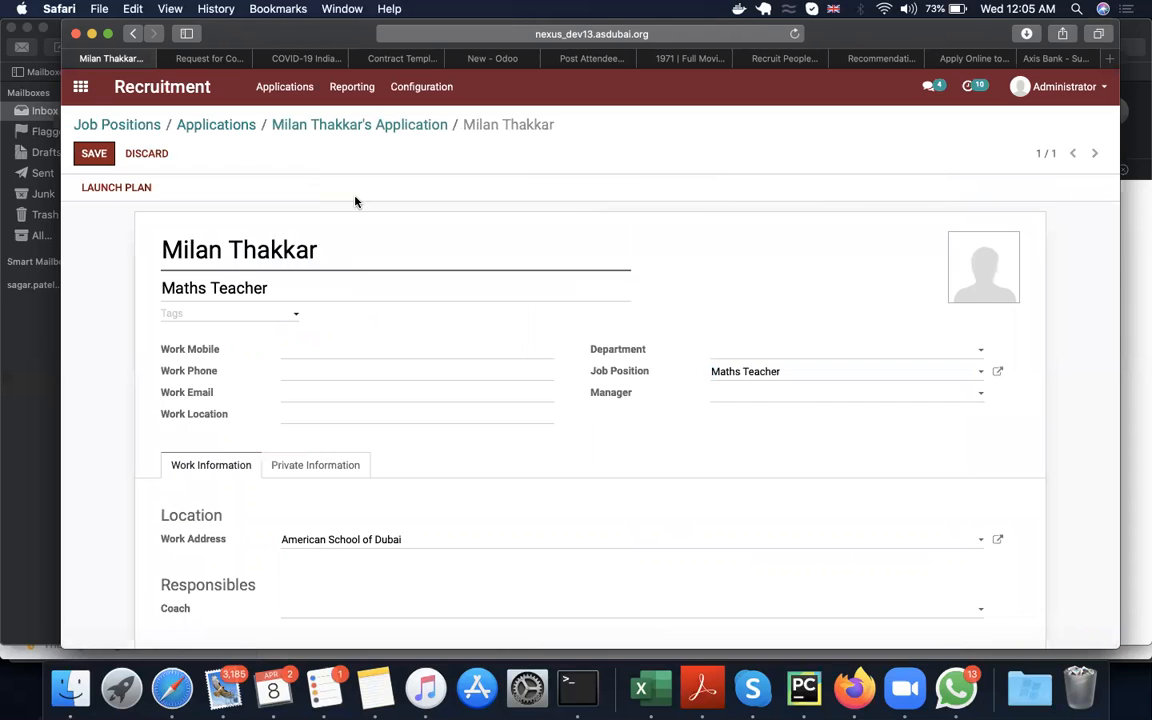
{"action": "scroll", "coordinate": [352, 519], "scroll_direction": "down", "scroll_amount": 1}
{"action": "scroll", "coordinate": [352, 519], "scroll_direction": "up", "scroll_amount": 1}
Step: Try to launch the Onboarding plan for the new employee and leave the plan dialog
{"action": "left_click", "coordinate": [117, 190]}
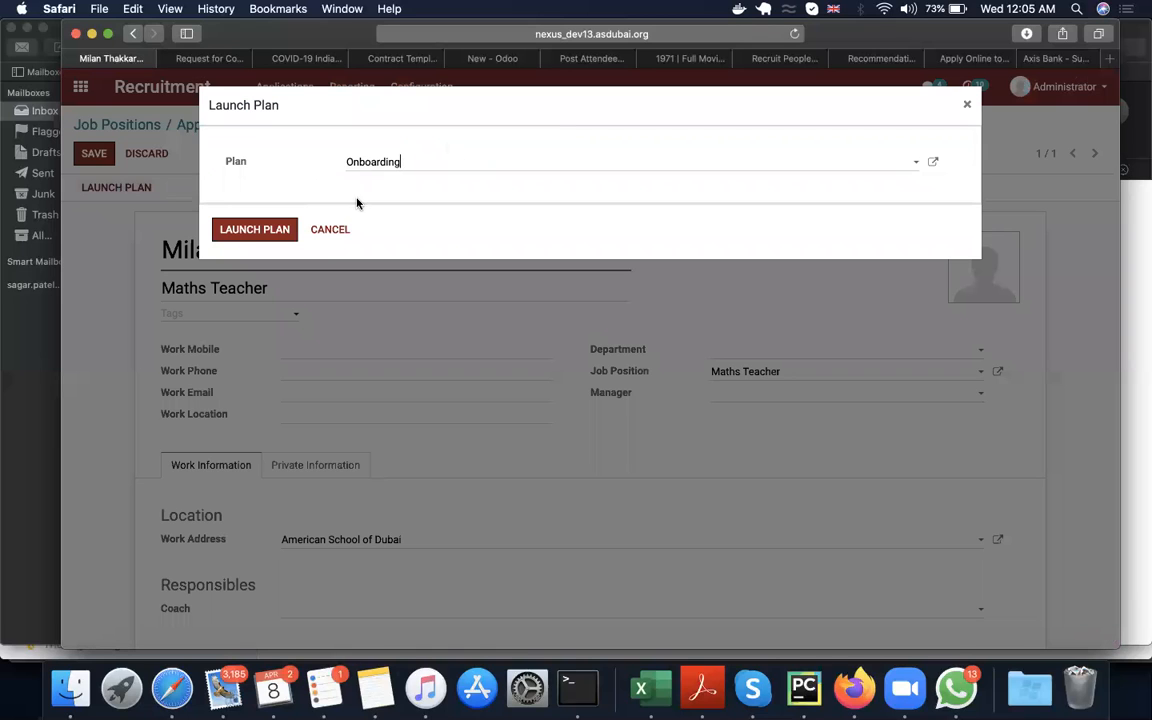
{"action": "left_click", "coordinate": [243, 230]}
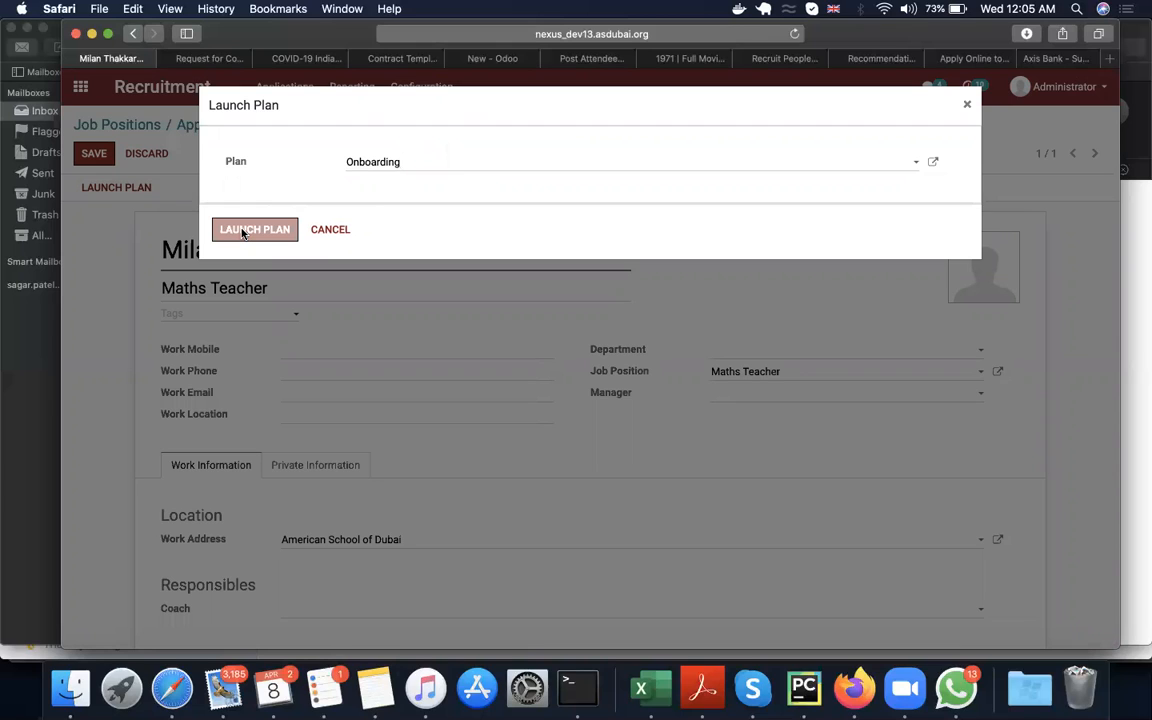
{"action": "left_click", "coordinate": [254, 235]}
{"action": "left_click", "coordinate": [318, 231]}
Step: Save the employee record and return through the application to the Maths Teacher applications board
{"action": "left_click", "coordinate": [93, 156]}
{"action": "left_click", "coordinate": [345, 125]}
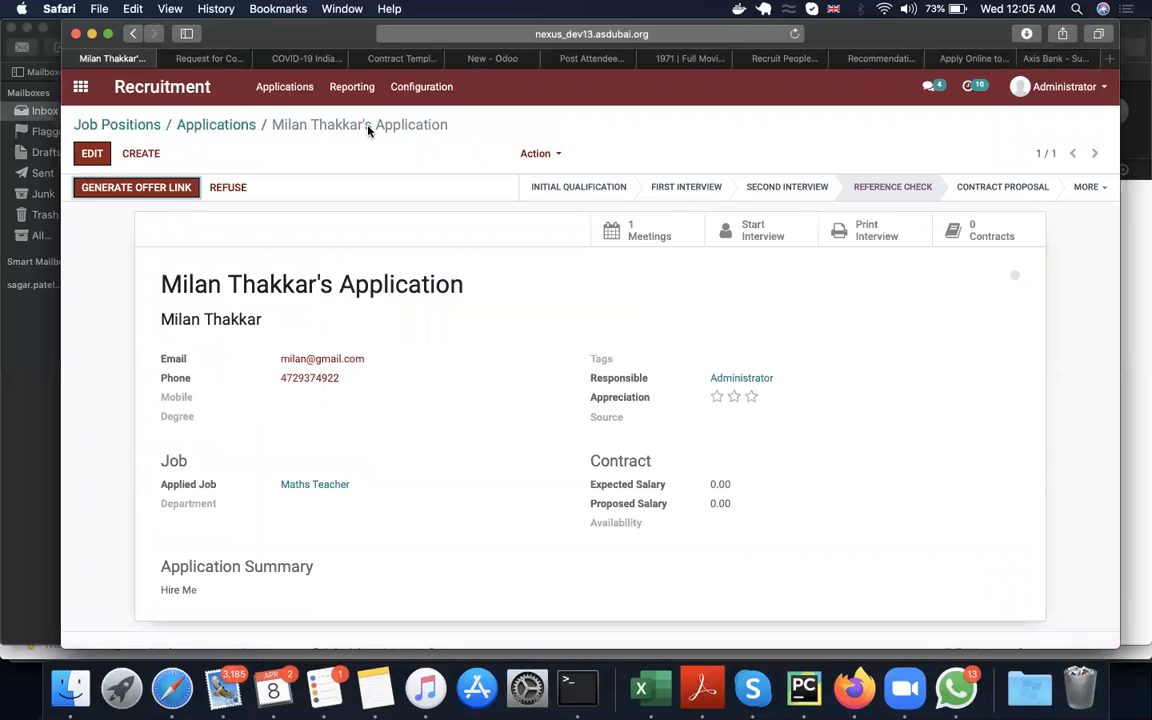
{"action": "left_click", "coordinate": [213, 124]}
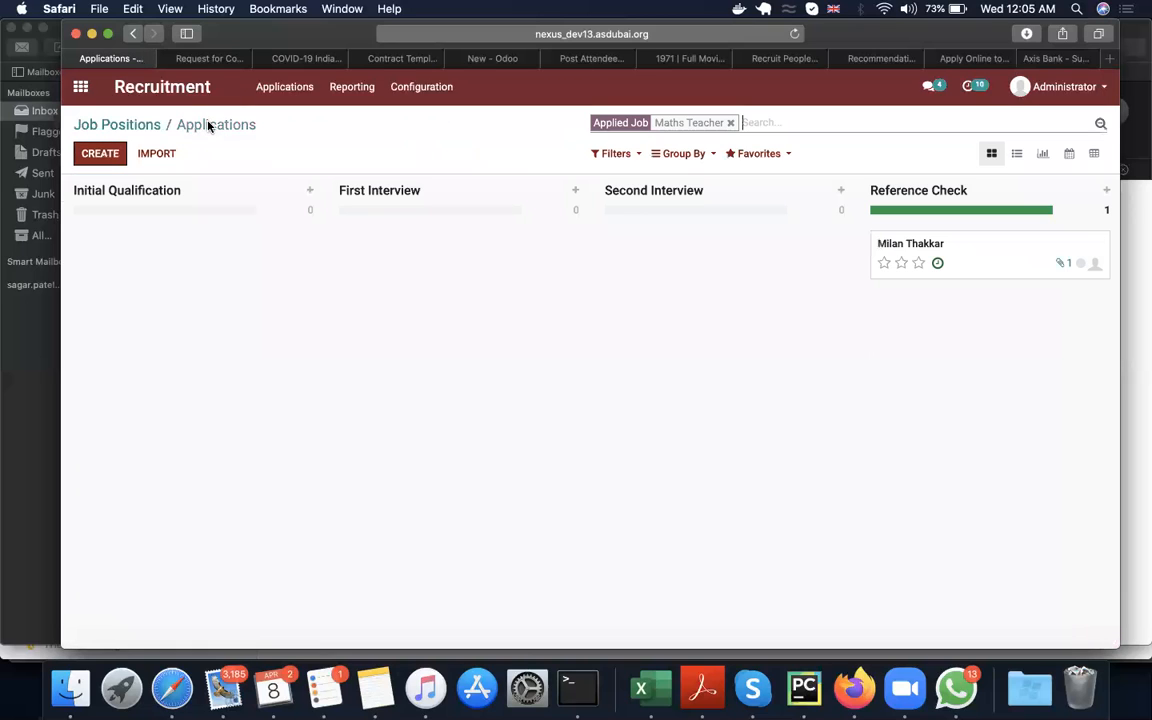
Step: Examine the Recruitment Analysis report as a chart and pivot table with its measures and time ranges, and return to the apps overview
{"action": "left_click", "coordinate": [357, 93]}
{"action": "left_click", "coordinate": [373, 130]}
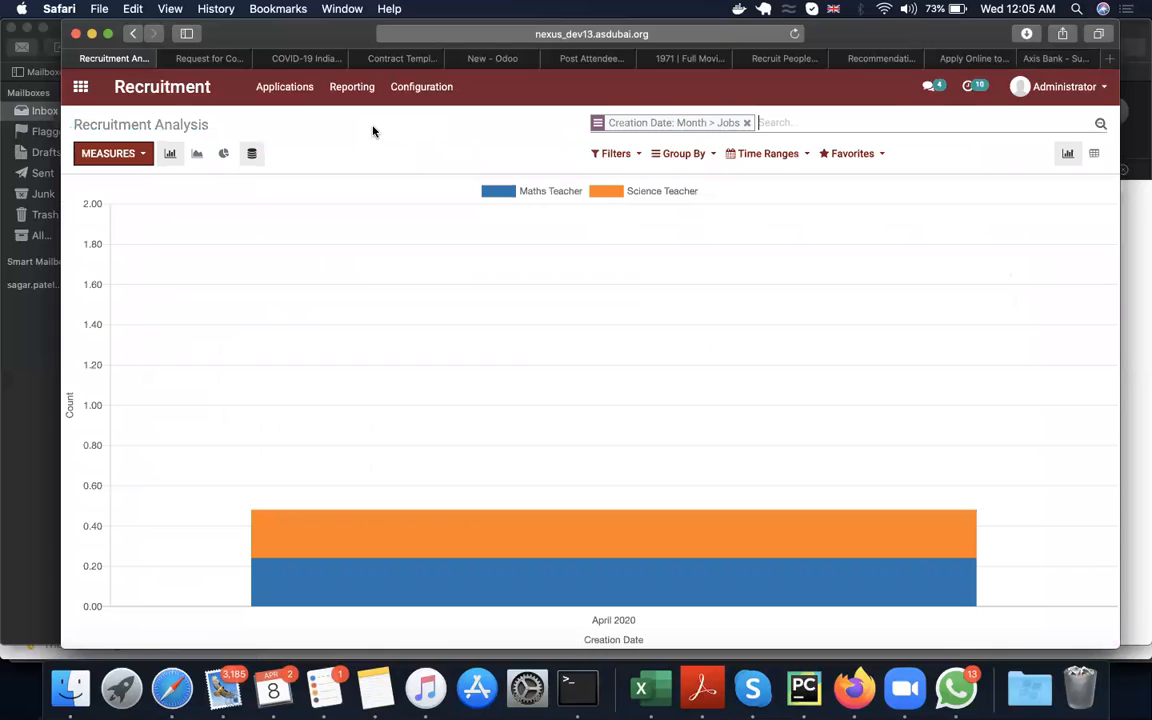
{"action": "left_click", "coordinate": [1095, 154]}
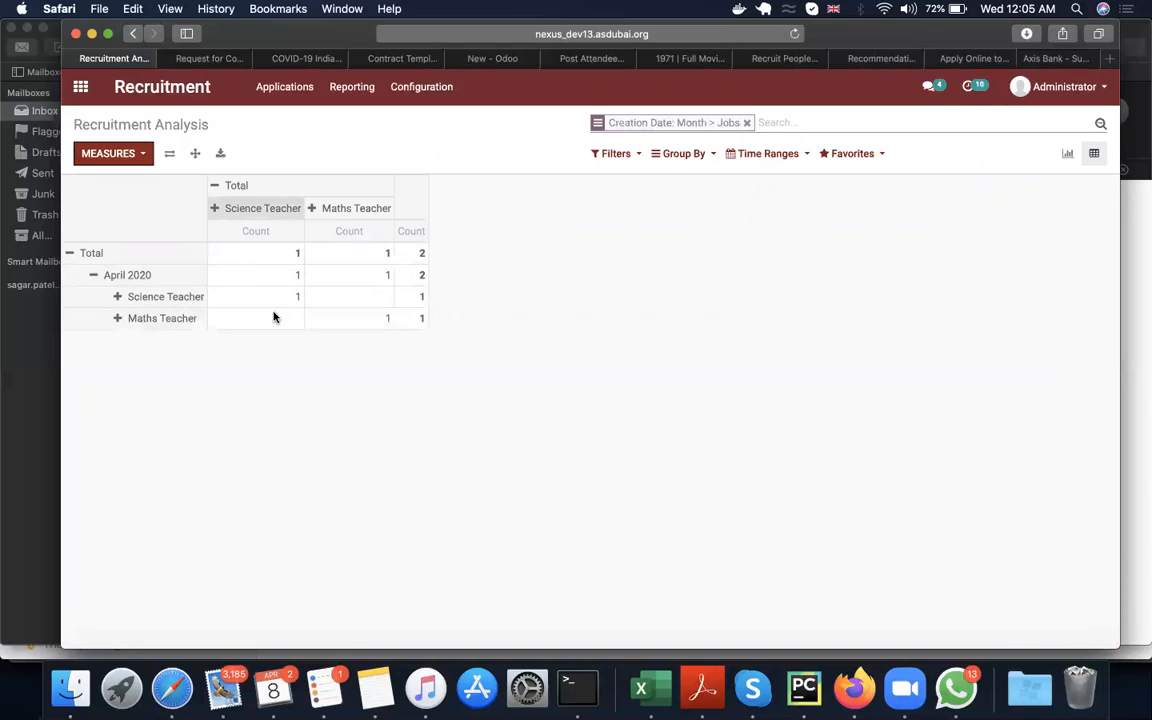
{"action": "left_click", "coordinate": [108, 153]}
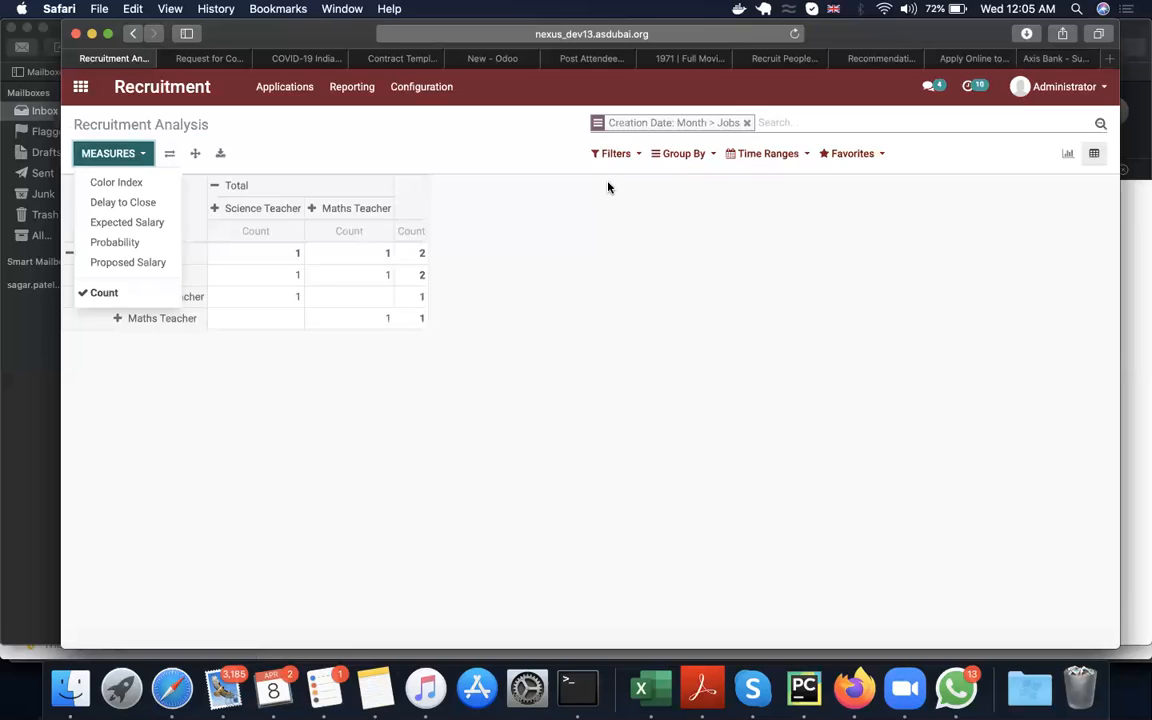
{"action": "left_click", "coordinate": [746, 153]}
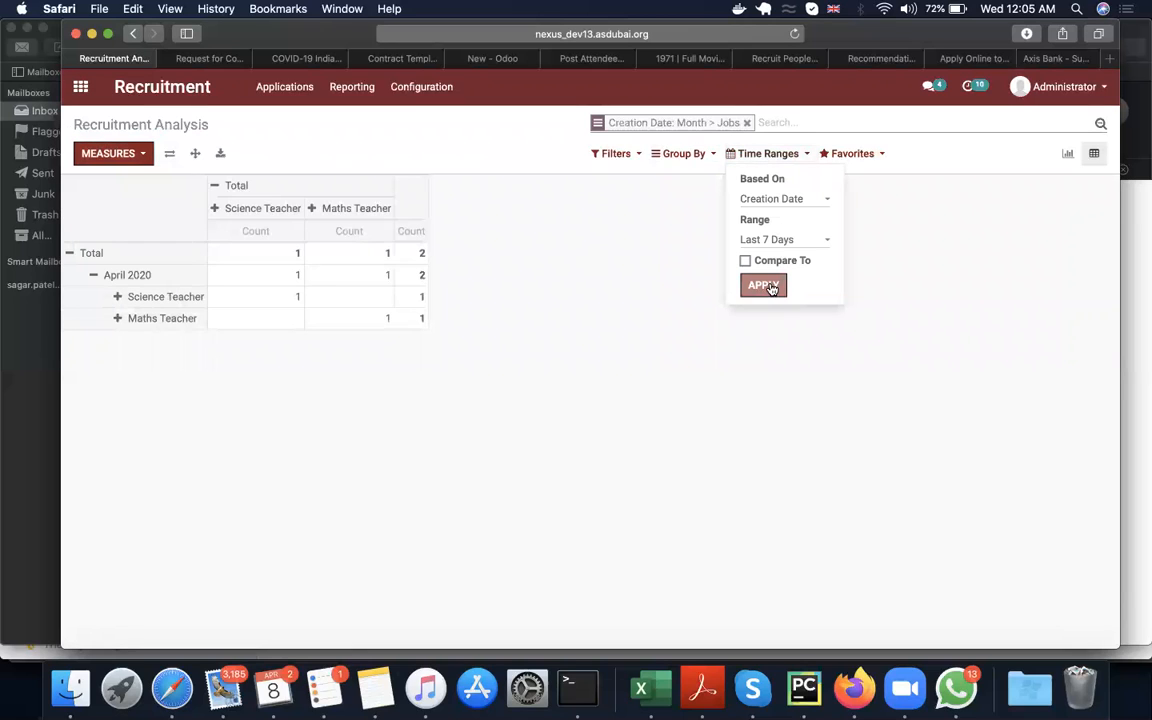
{"action": "left_click", "coordinate": [81, 89]}
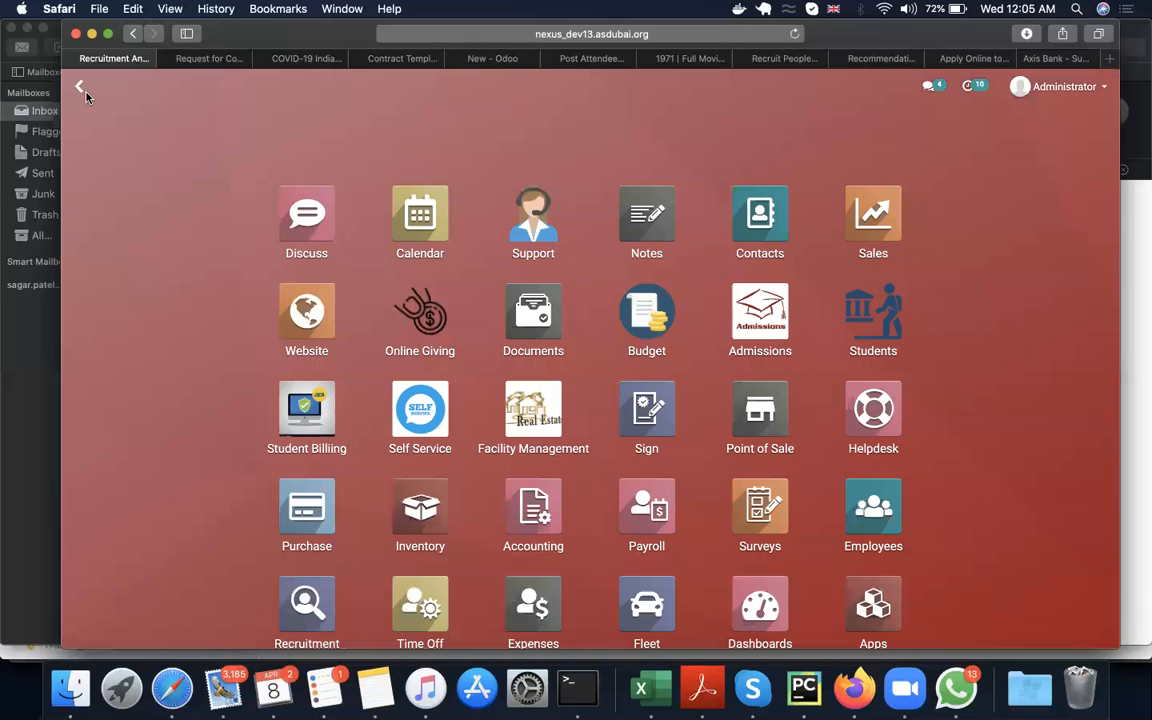